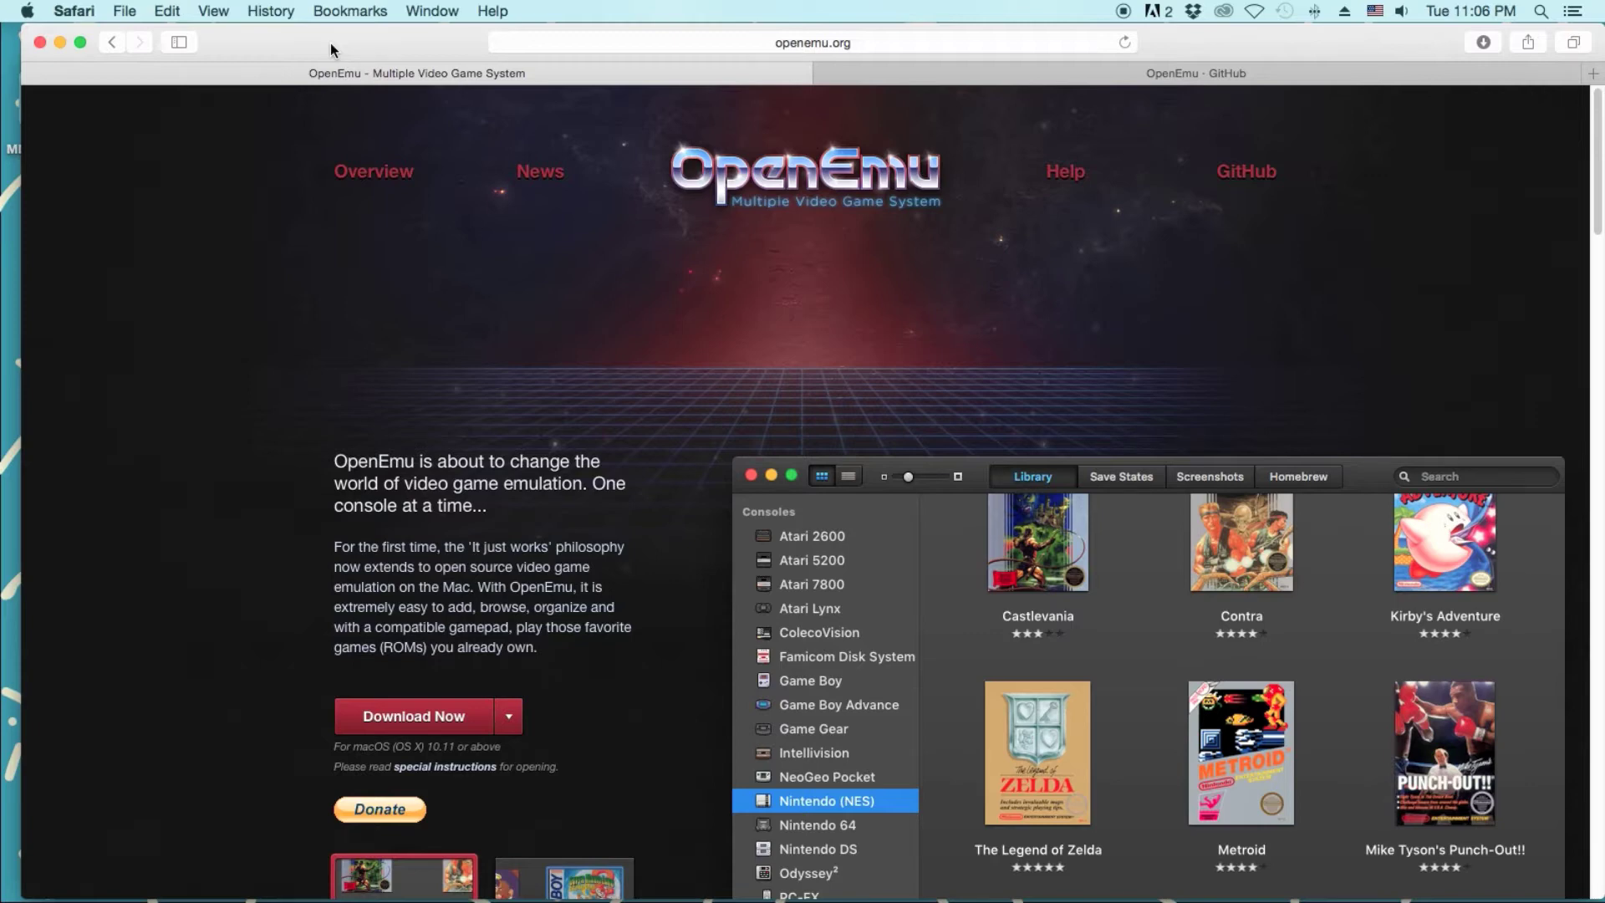
Review the introduction, download option and console library preview on the openemu.org homepage.
{"action": "left_click_drag", "start_coordinate": [330, 43], "coordinate": [321, 40]}
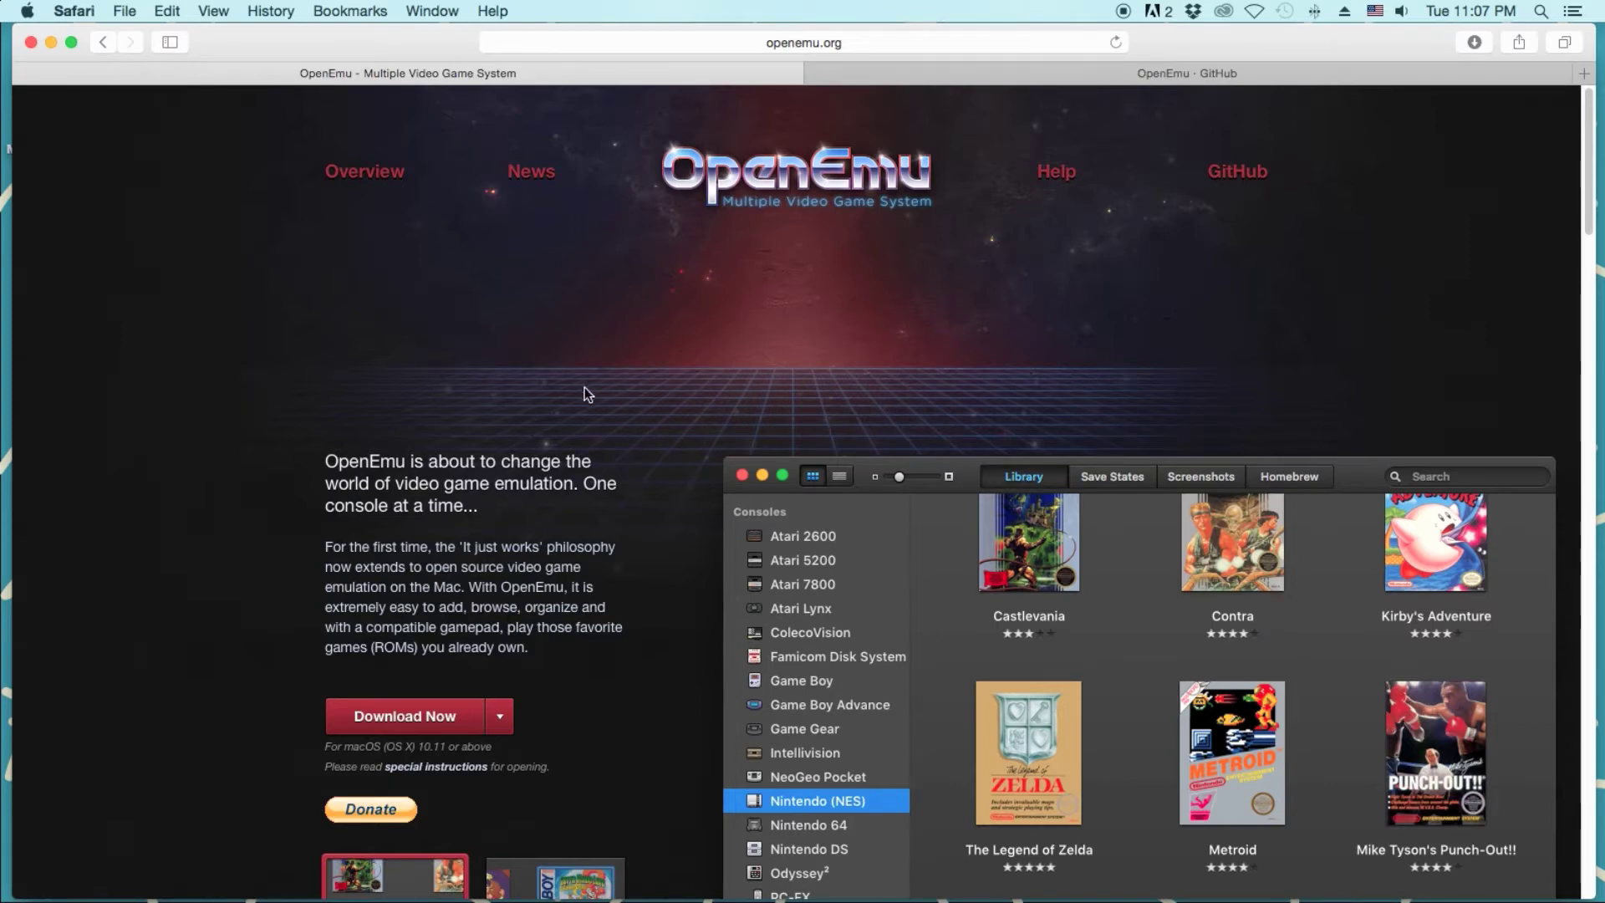
{"action": "scroll", "coordinate": [583, 360], "scroll_direction": "down", "scroll_amount": 4}
{"action": "scroll", "coordinate": [702, 348], "scroll_direction": "down", "scroll_amount": 3}
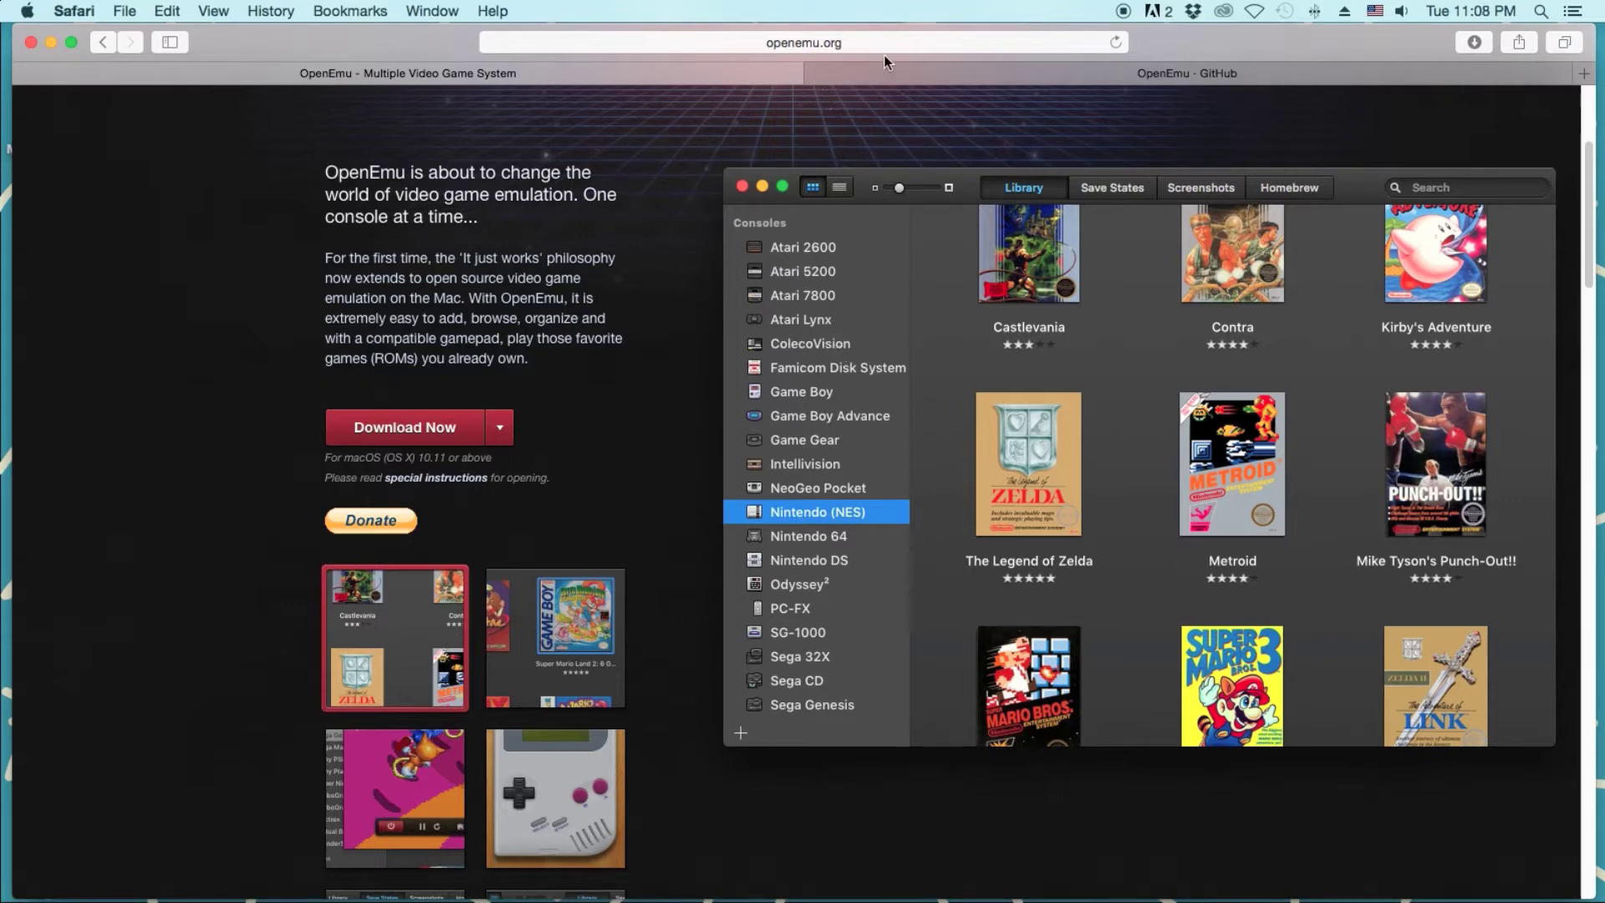
Look through the file list of the OpenEmu repository on GitHub, then return to the organization page.
{"action": "left_click", "coordinate": [1040, 71]}
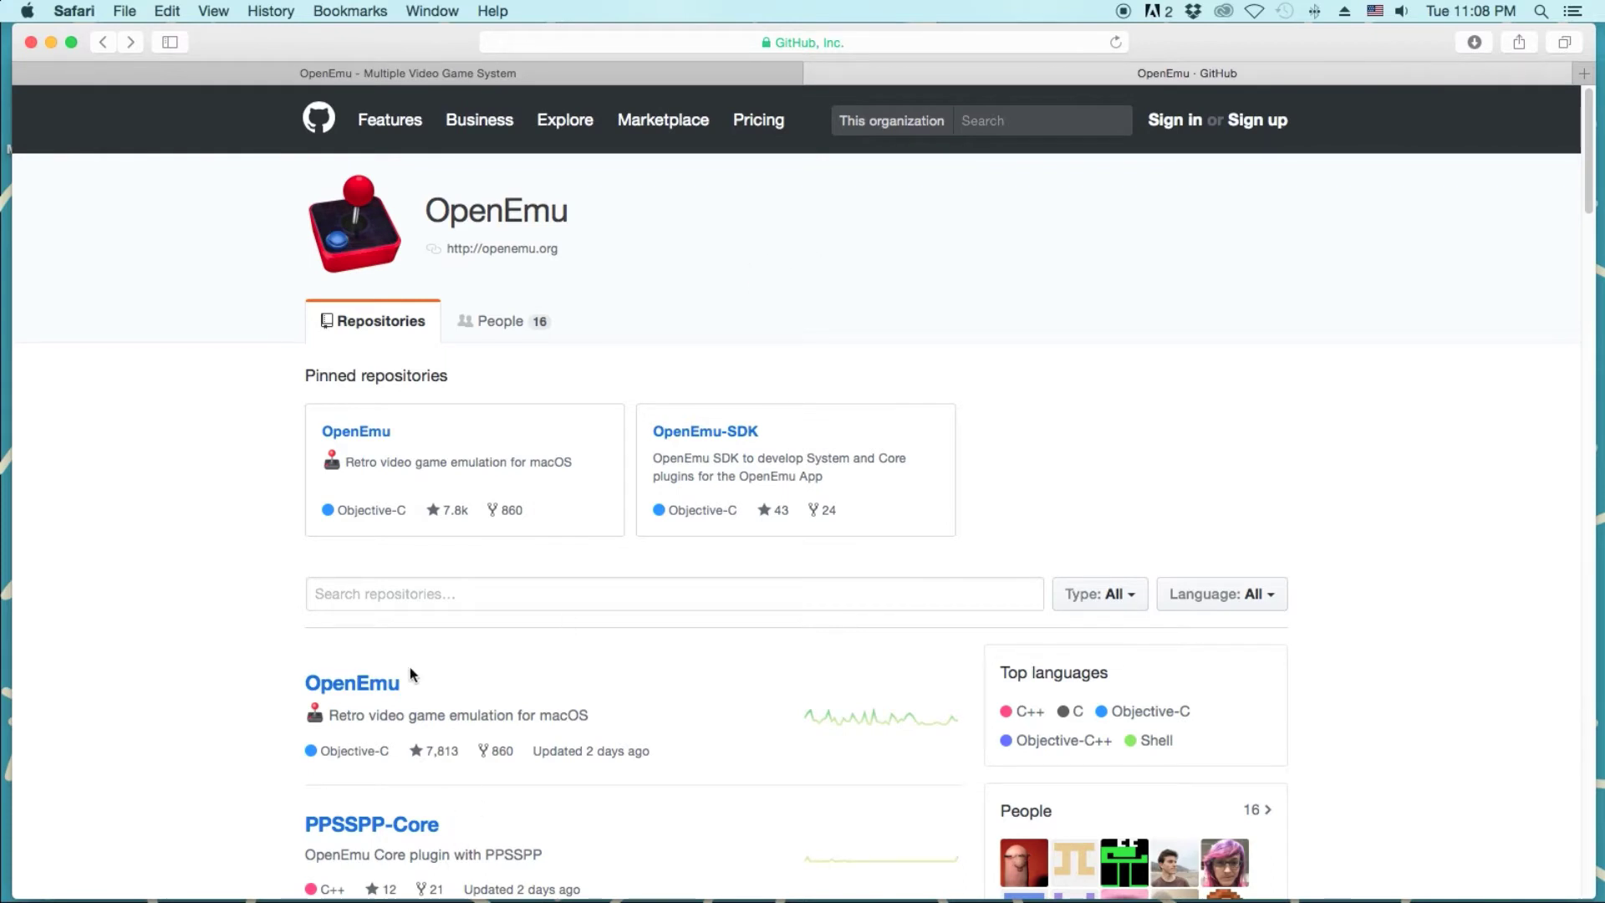
{"action": "left_click", "coordinate": [368, 686]}
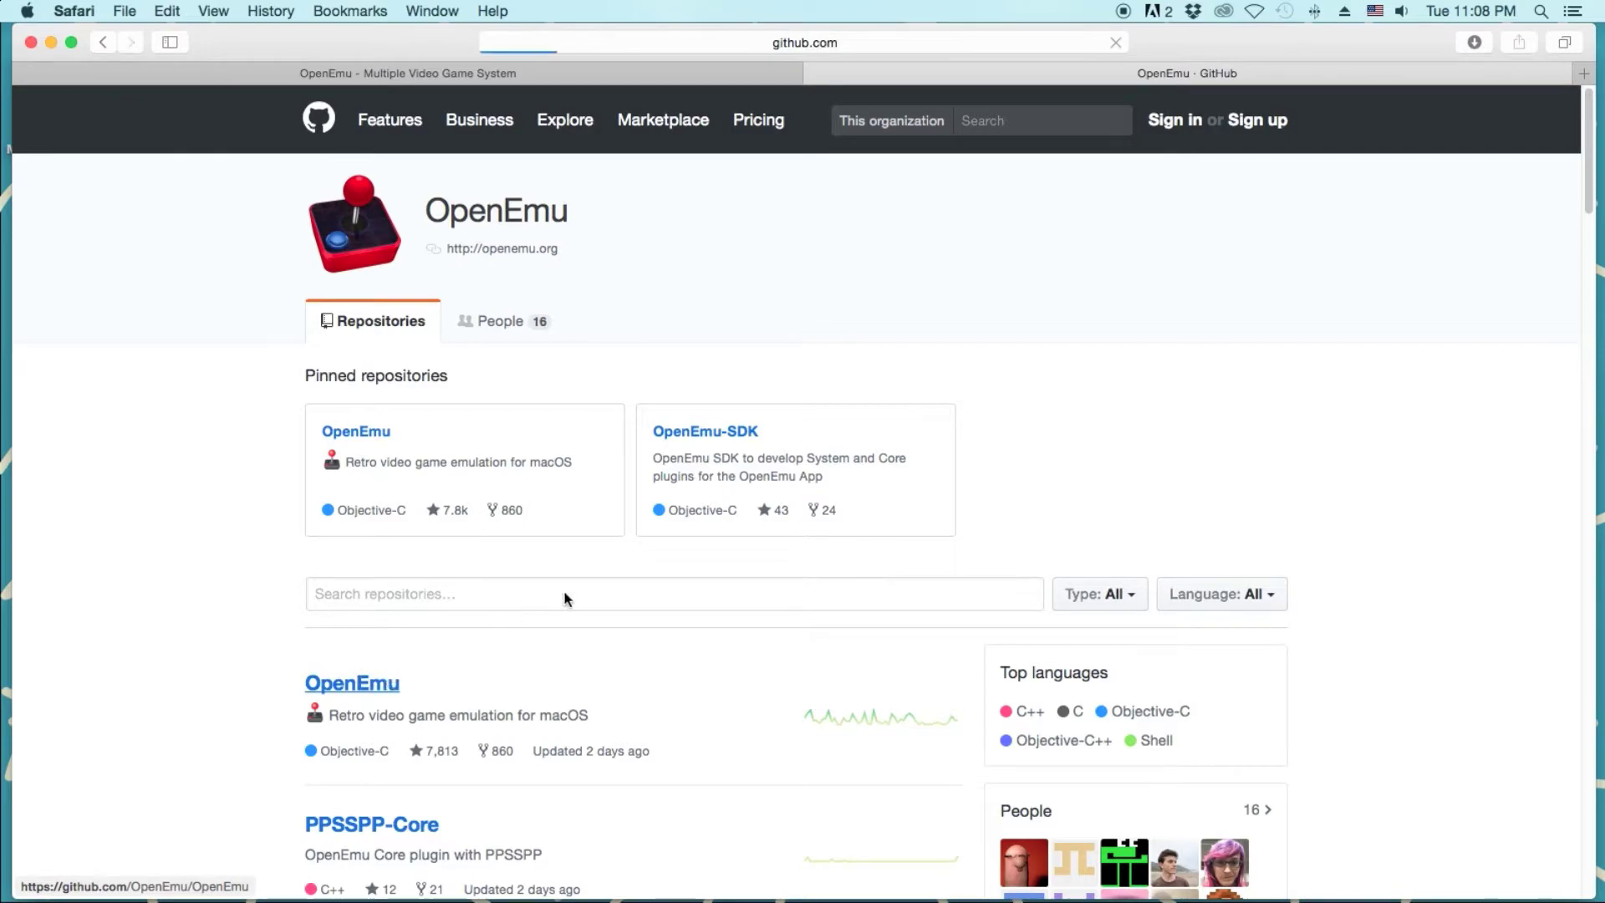
{"action": "scroll", "coordinate": [305, 497], "scroll_direction": "down", "scroll_amount": 5}
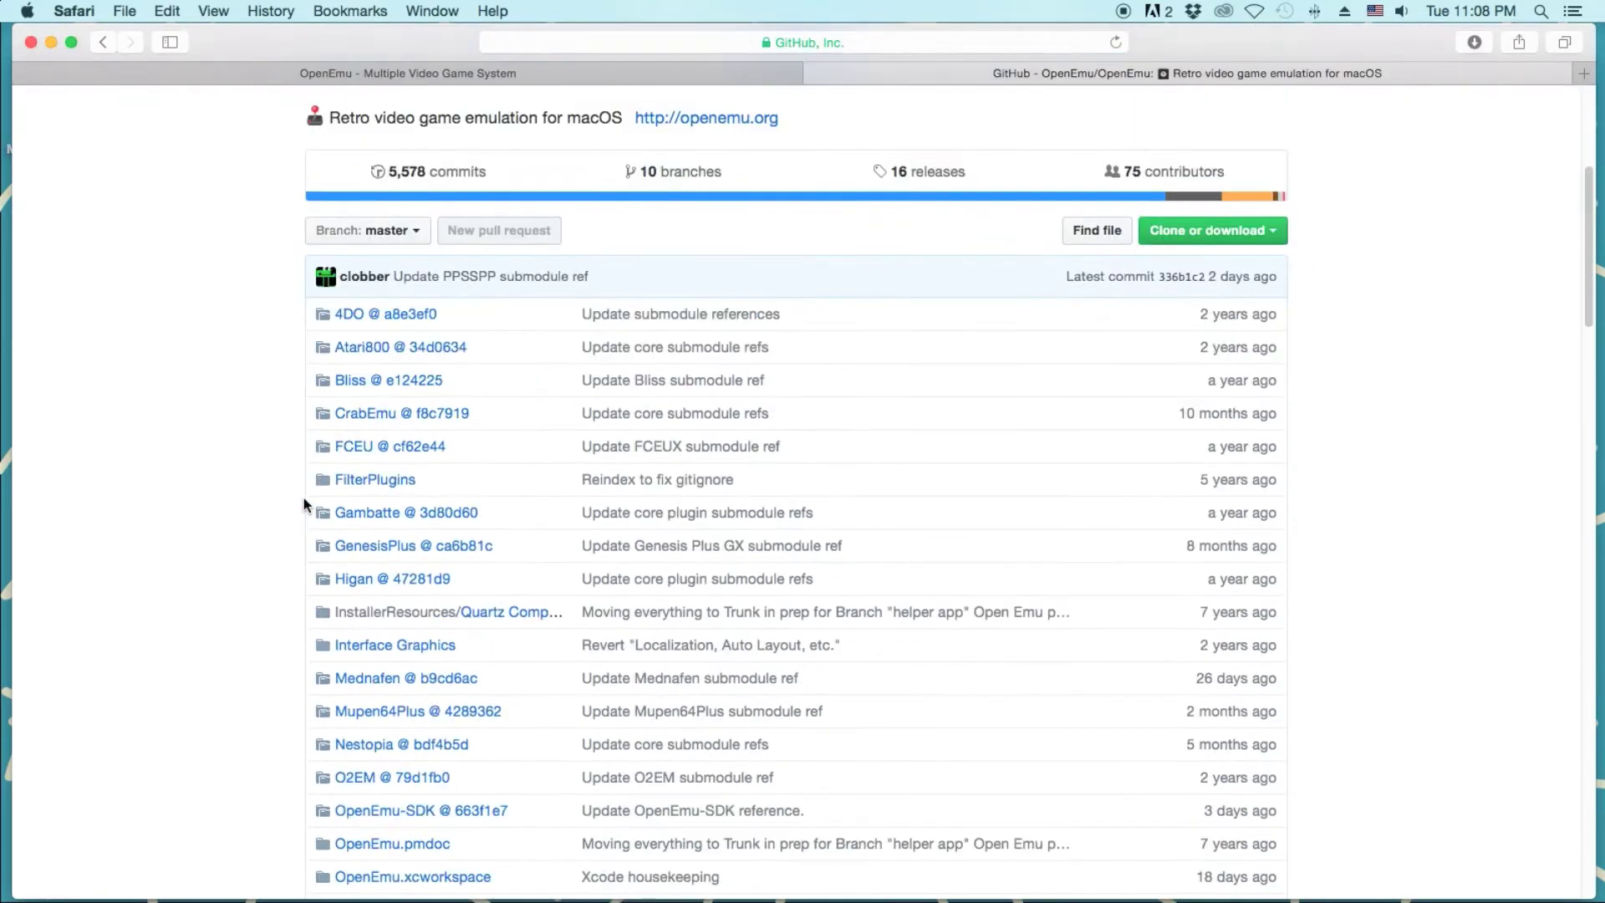
{"action": "scroll", "coordinate": [303, 498], "scroll_direction": "down", "scroll_amount": 10}
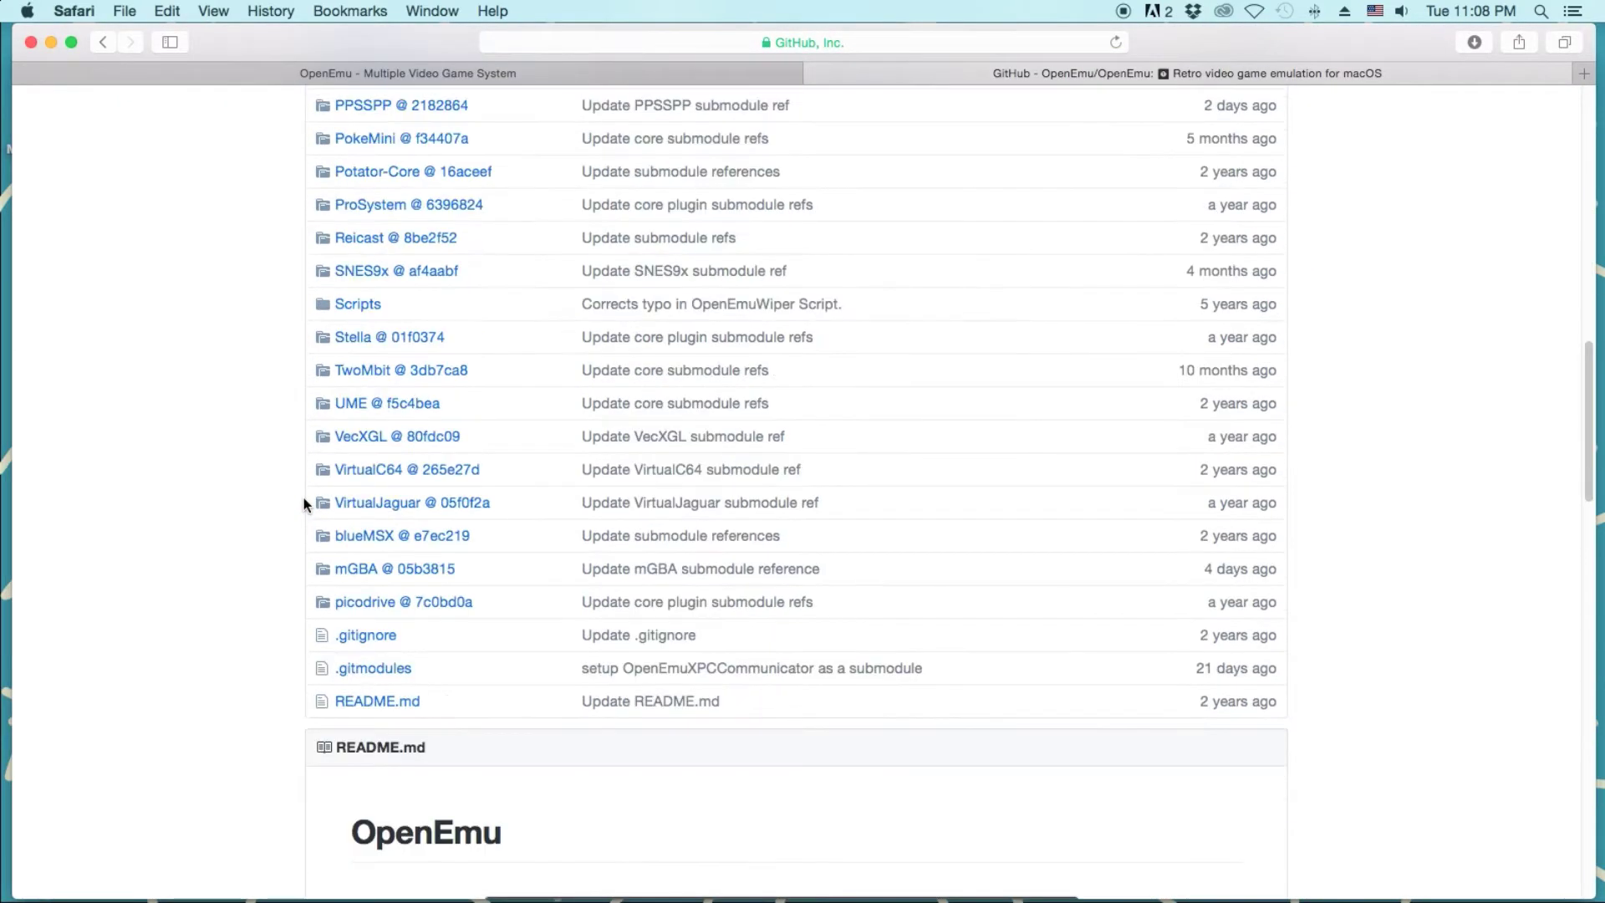
{"action": "scroll", "coordinate": [304, 498], "scroll_direction": "down", "scroll_amount": 3}
{"action": "key", "text": "Home"}
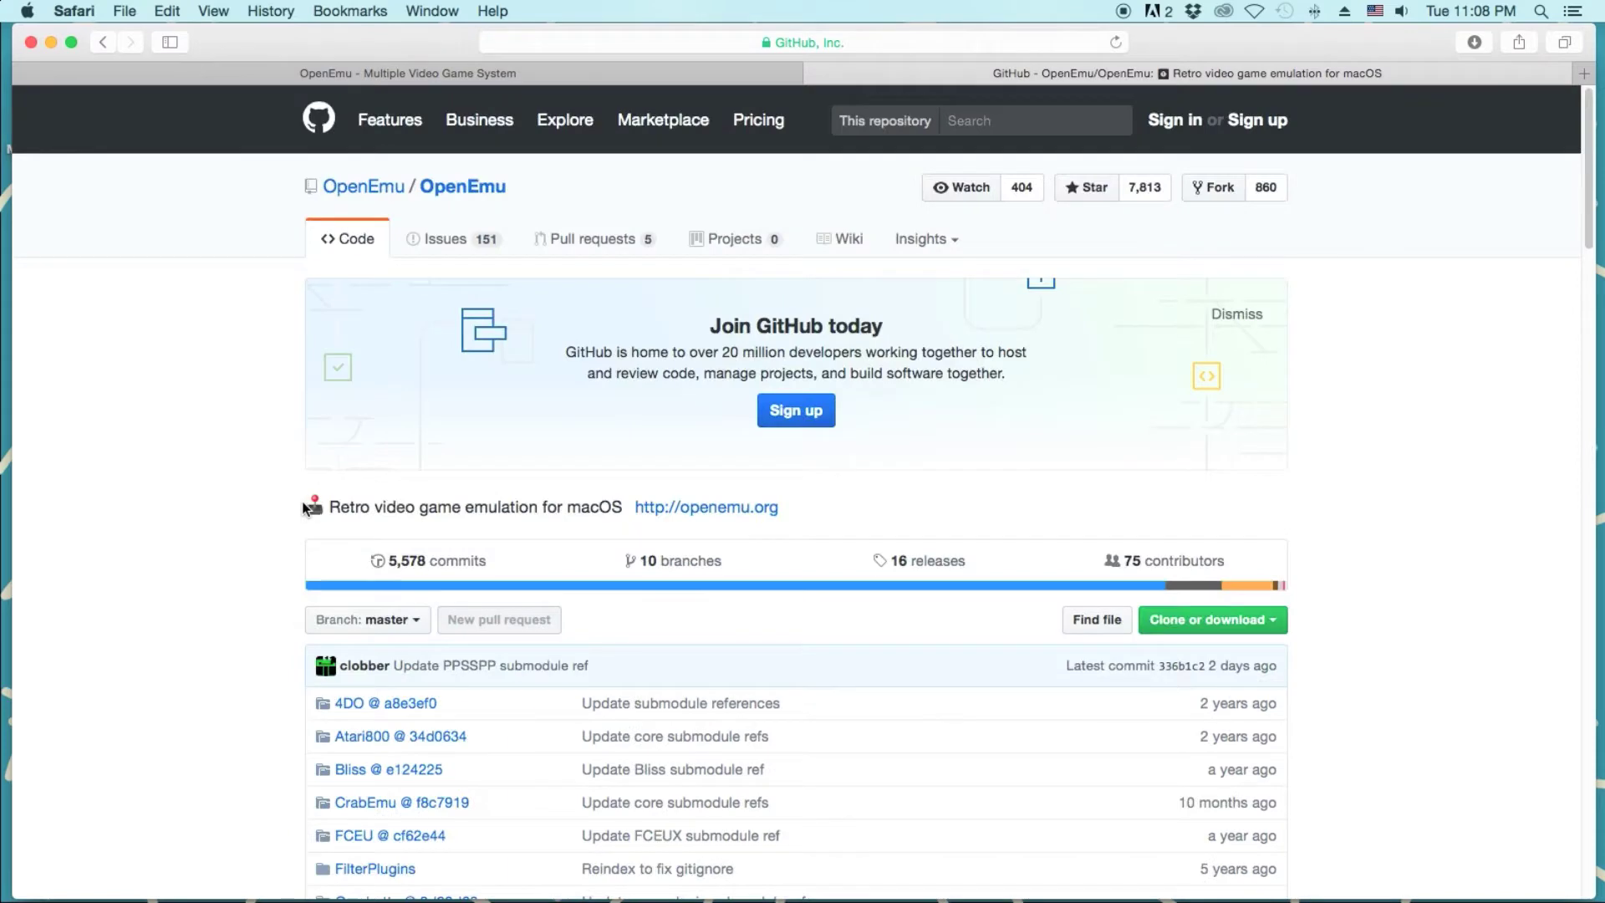
{"action": "left_click", "coordinate": [107, 41]}
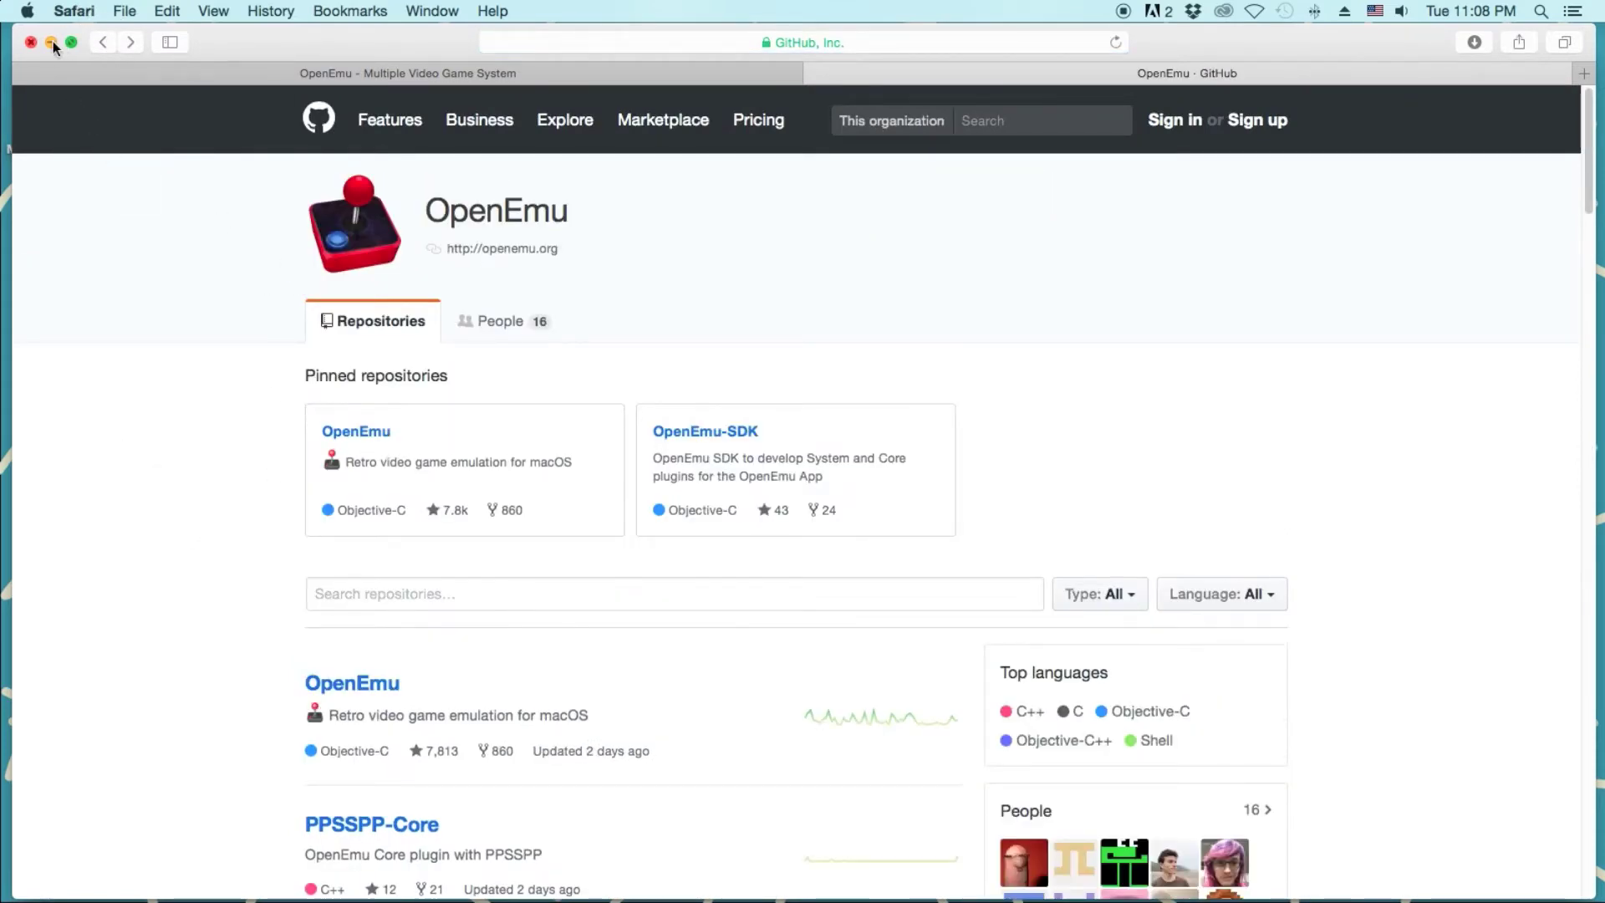
Look over the controller setup and library organization sections of the openemu.org page, then return to its beginning.
{"action": "left_click", "coordinate": [349, 73]}
{"action": "scroll", "coordinate": [516, 776], "scroll_direction": "down", "scroll_amount": 10}
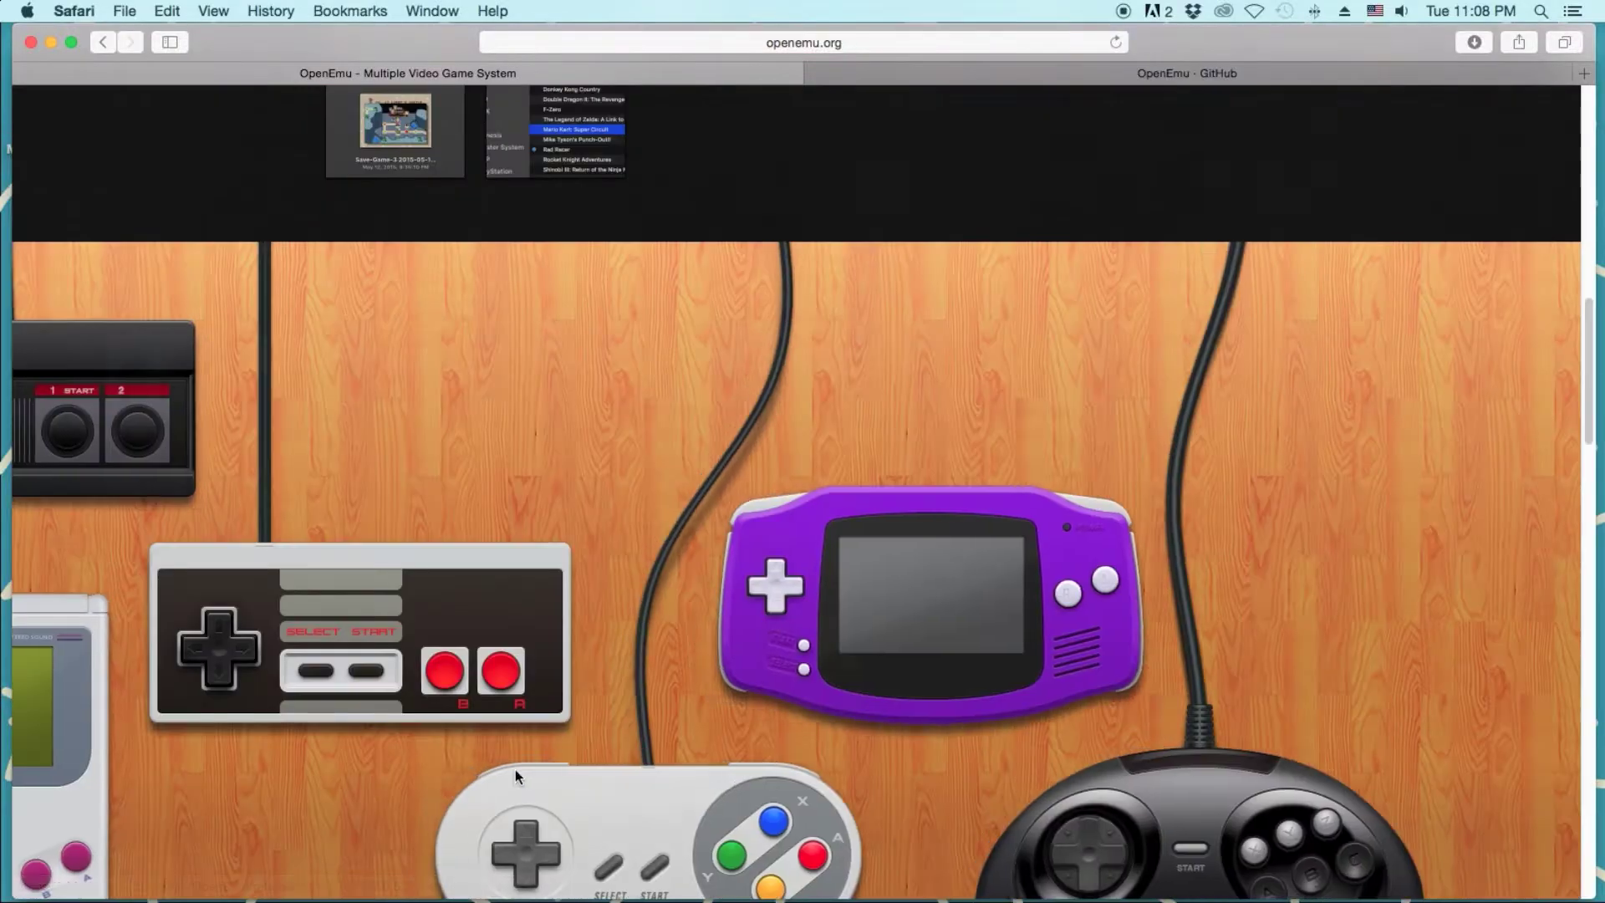
{"action": "scroll", "coordinate": [420, 585], "scroll_direction": "down", "scroll_amount": 5}
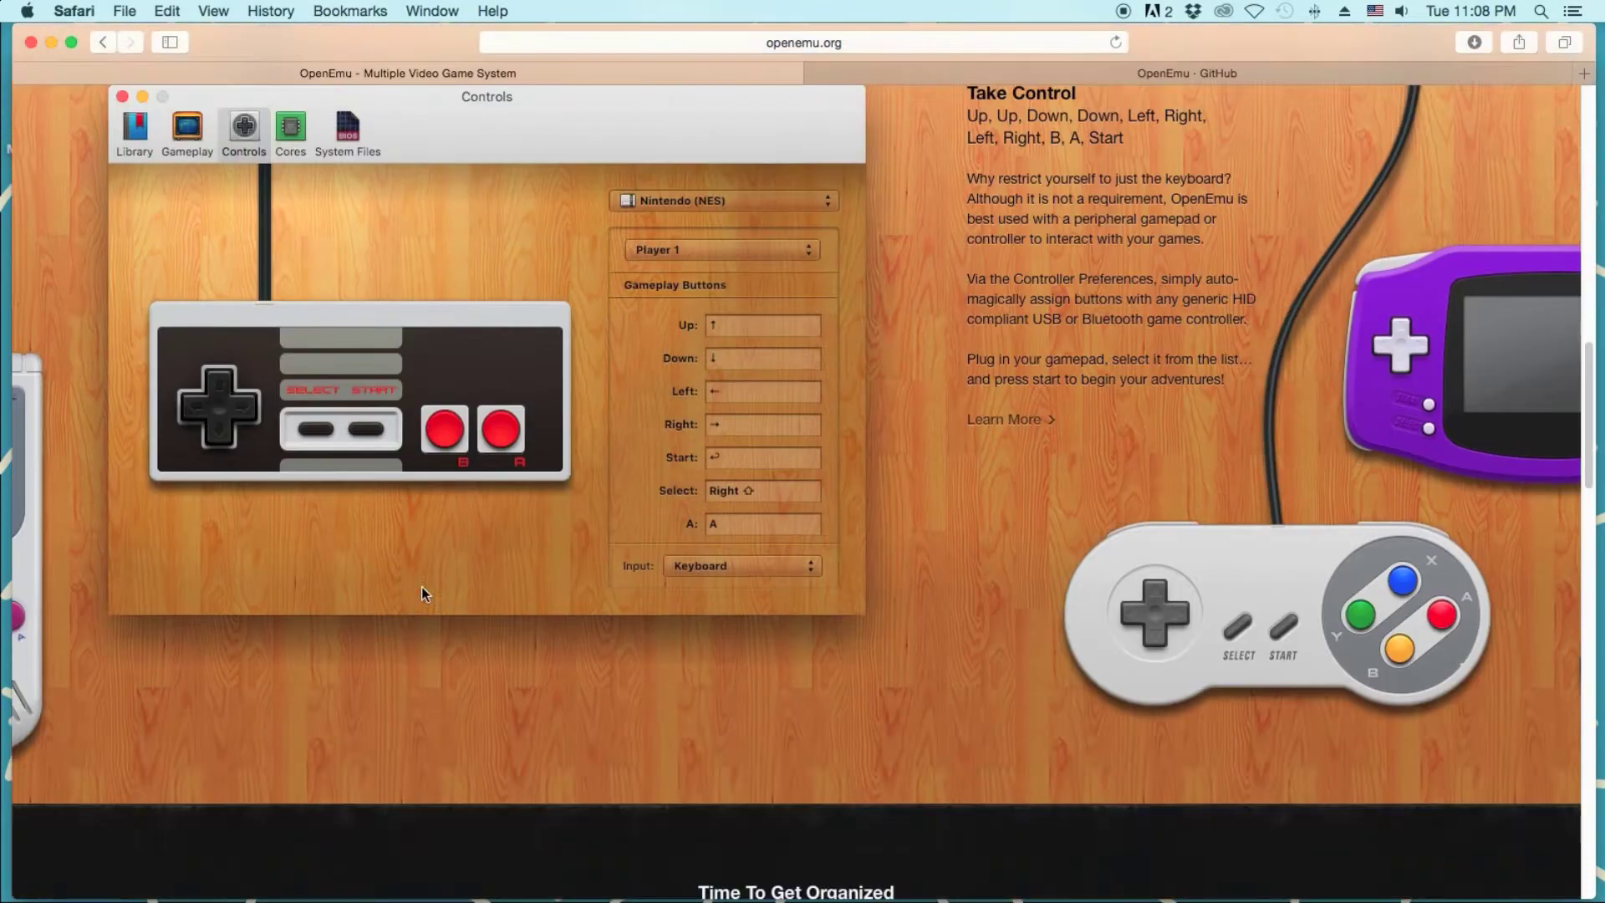
{"action": "scroll", "coordinate": [422, 586], "scroll_direction": "down", "scroll_amount": 5}
{"action": "scroll", "coordinate": [421, 585], "scroll_direction": "up", "scroll_amount": 20}
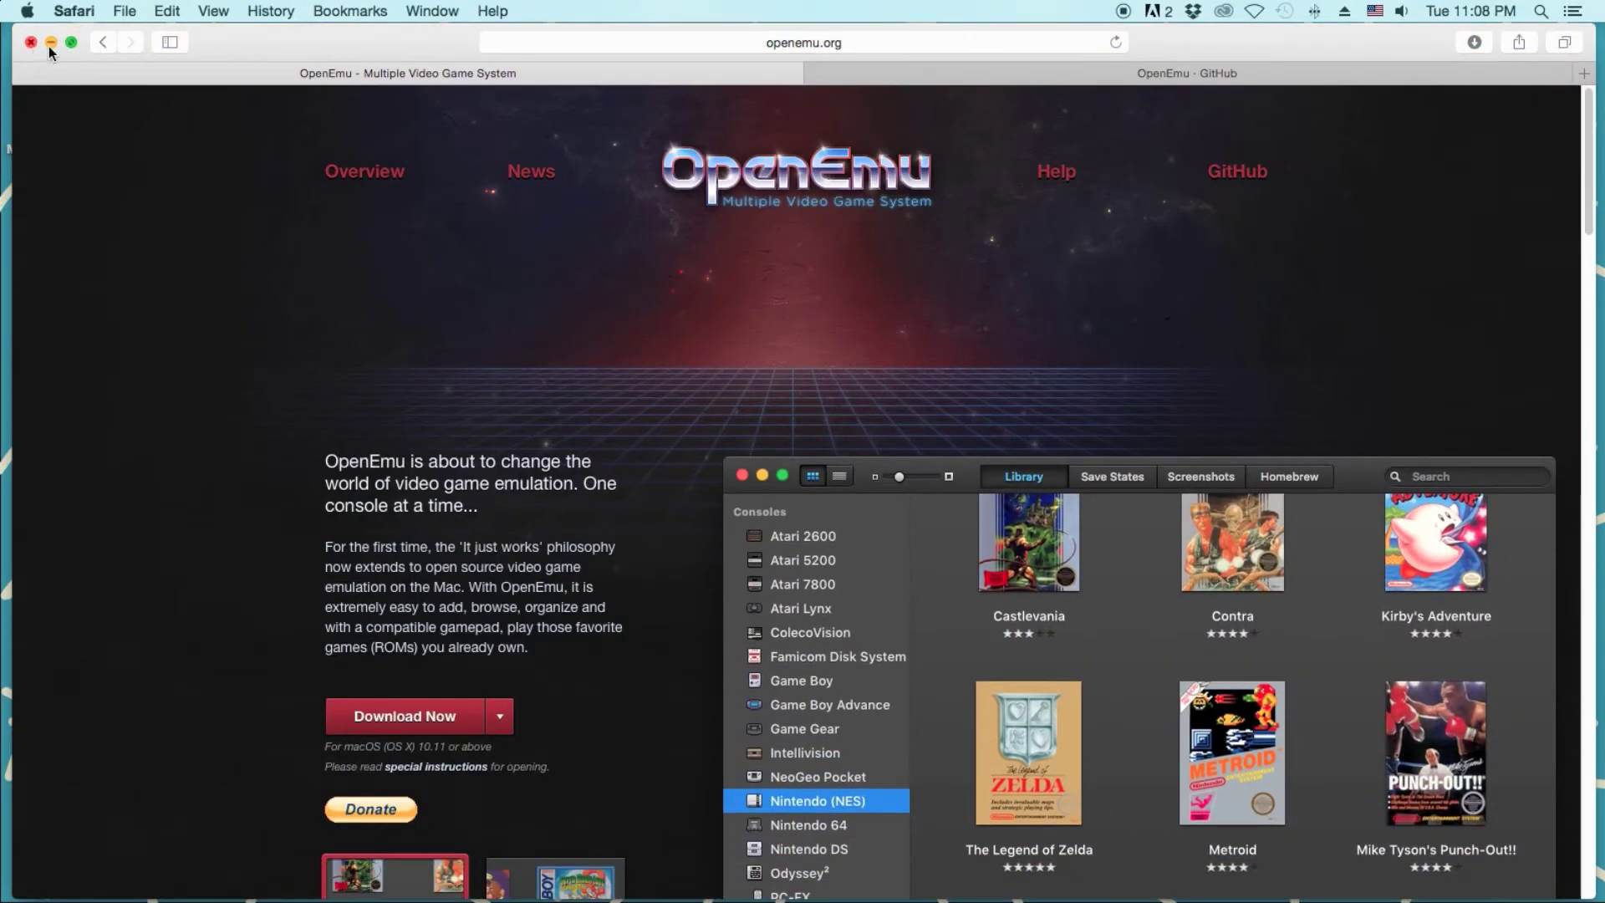
Minimize the browser, switch to the OpenEmu application and check its version in the About window.
{"action": "left_click", "coordinate": [50, 42]}
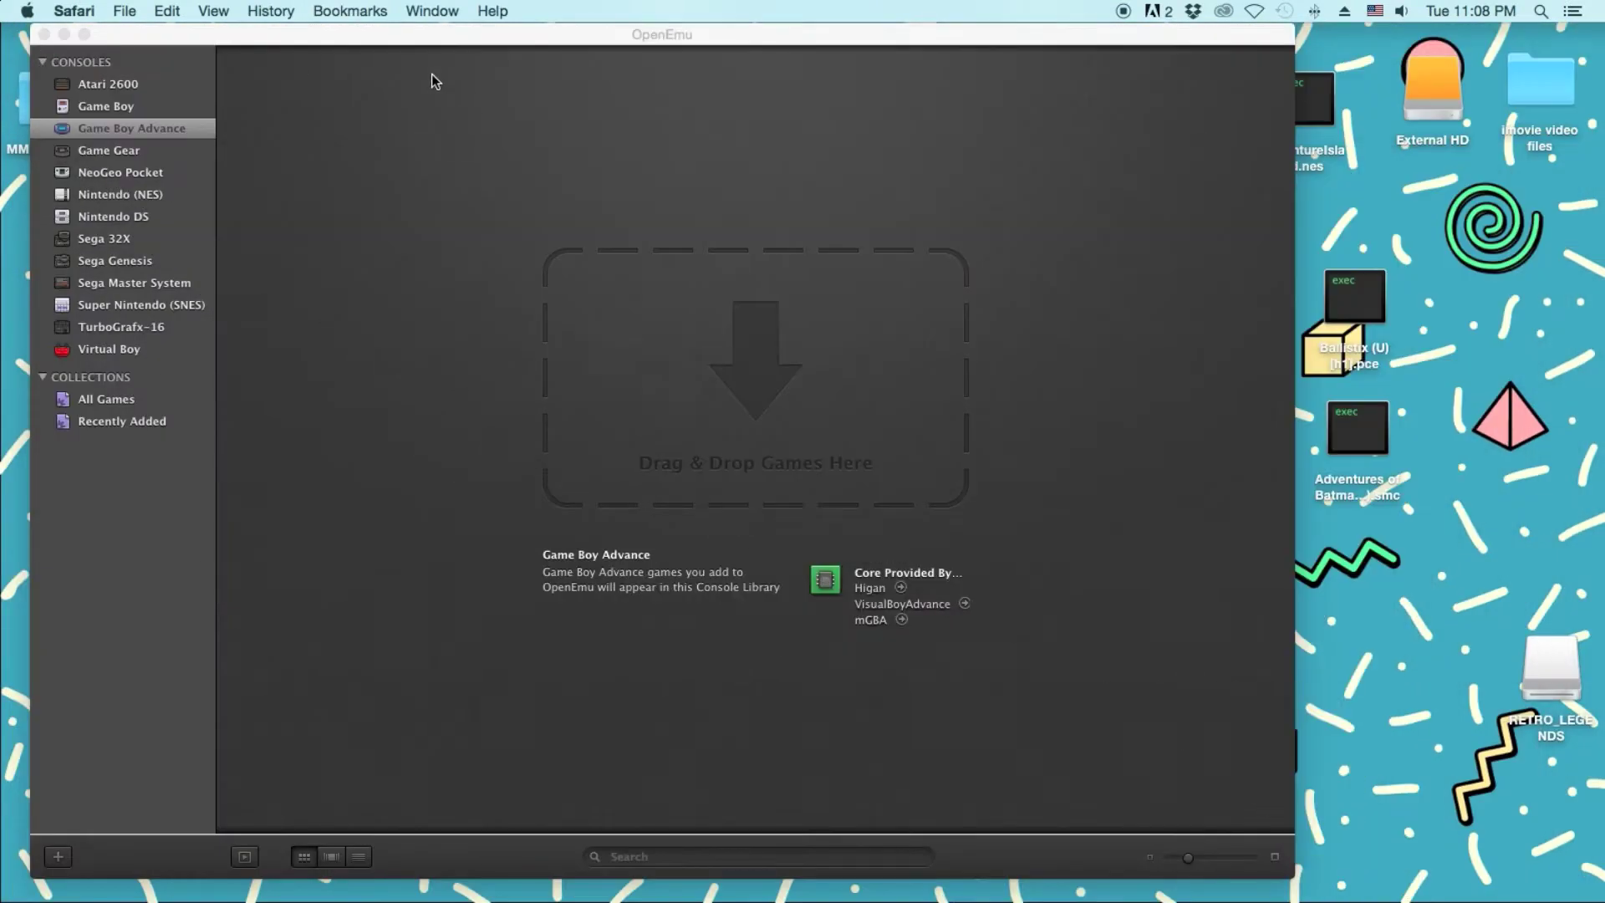
{"action": "left_click", "coordinate": [346, 36]}
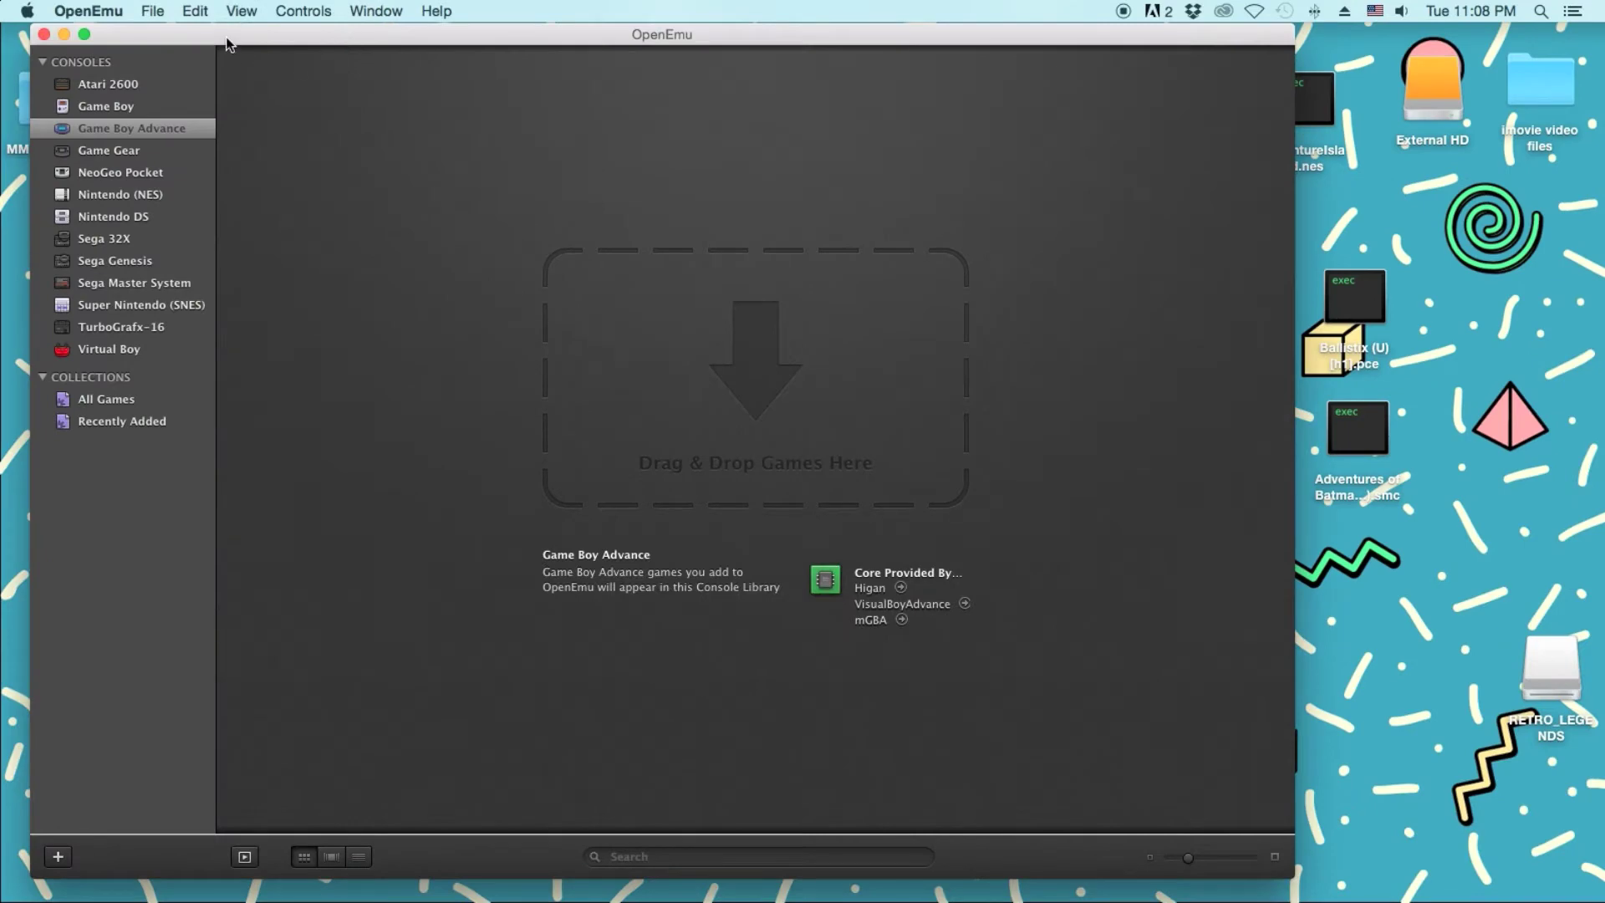
{"action": "left_click", "coordinate": [88, 11]}
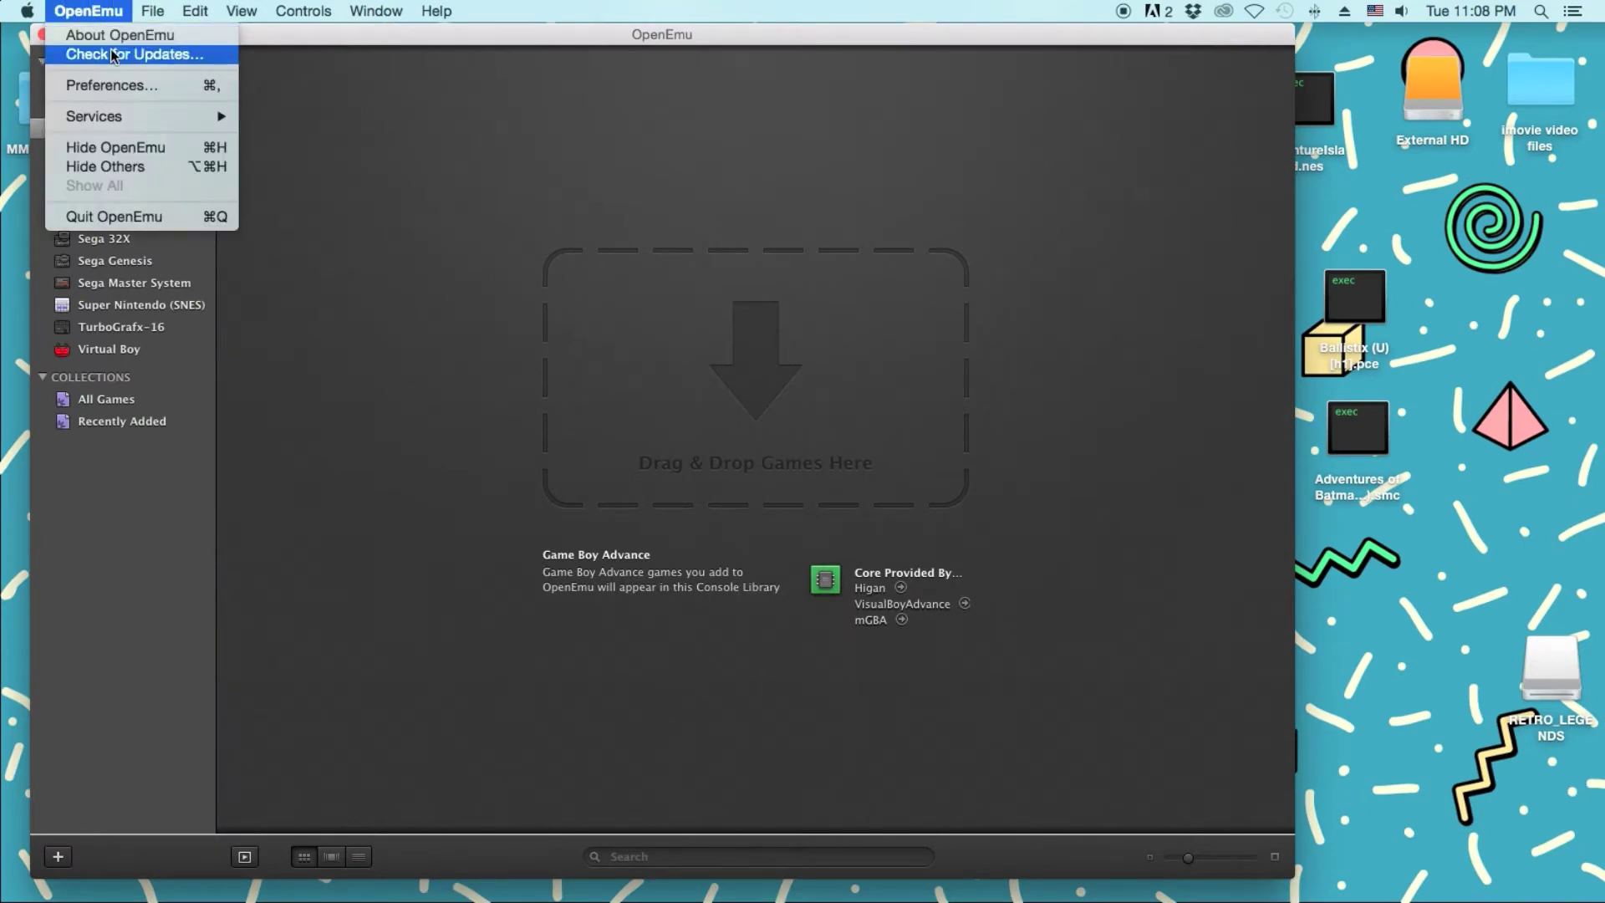
{"action": "left_click", "coordinate": [112, 35]}
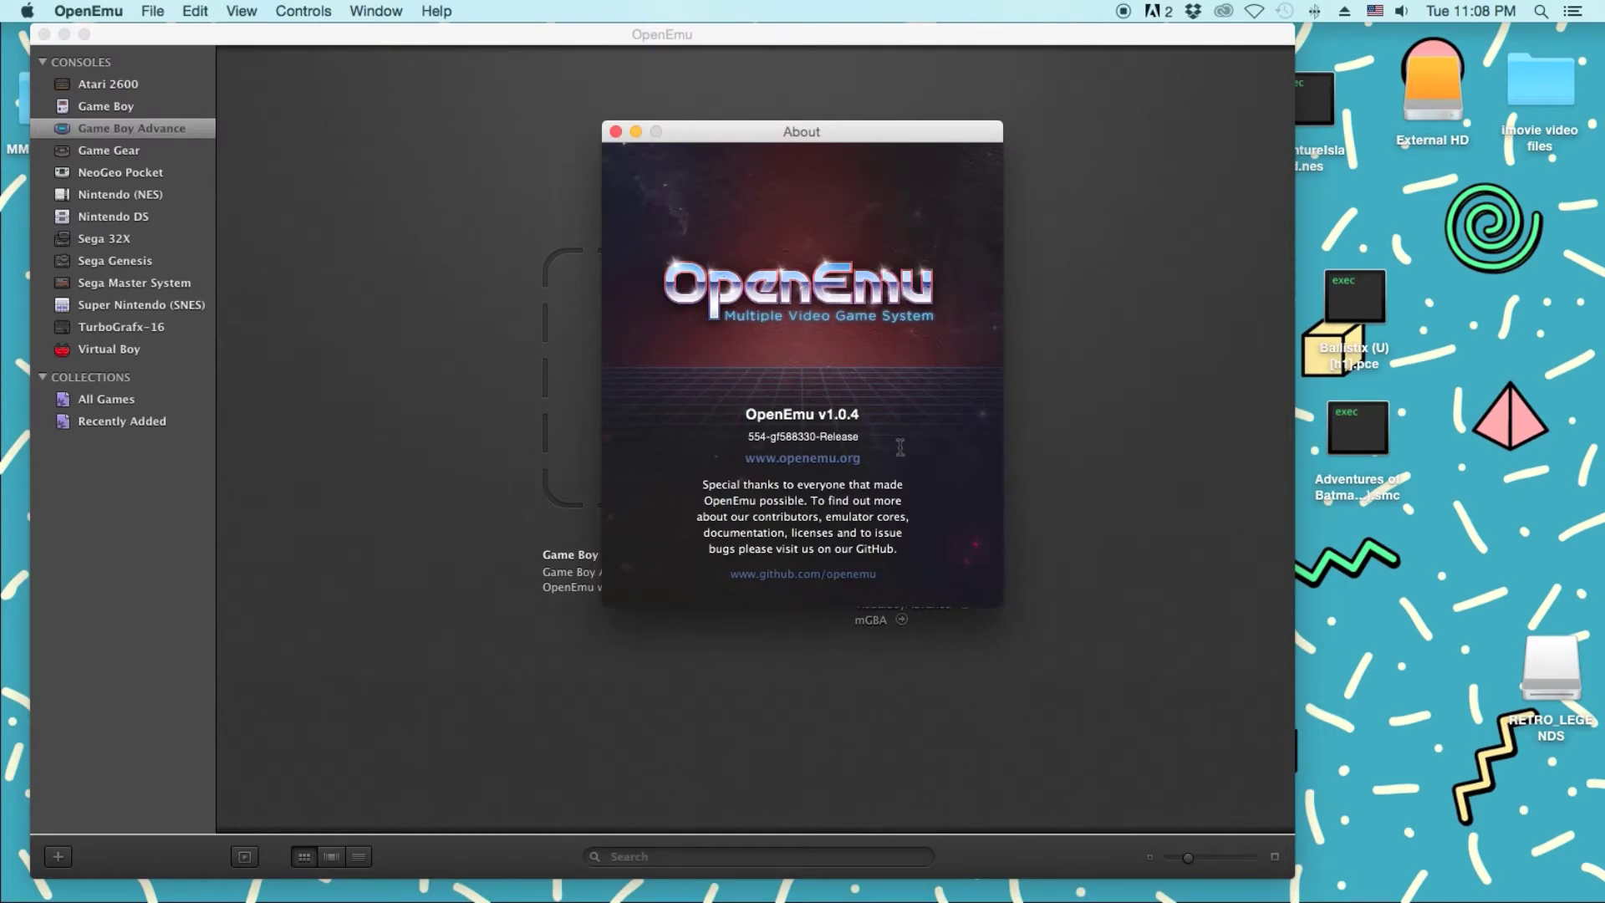
{"action": "left_click", "coordinate": [619, 131]}
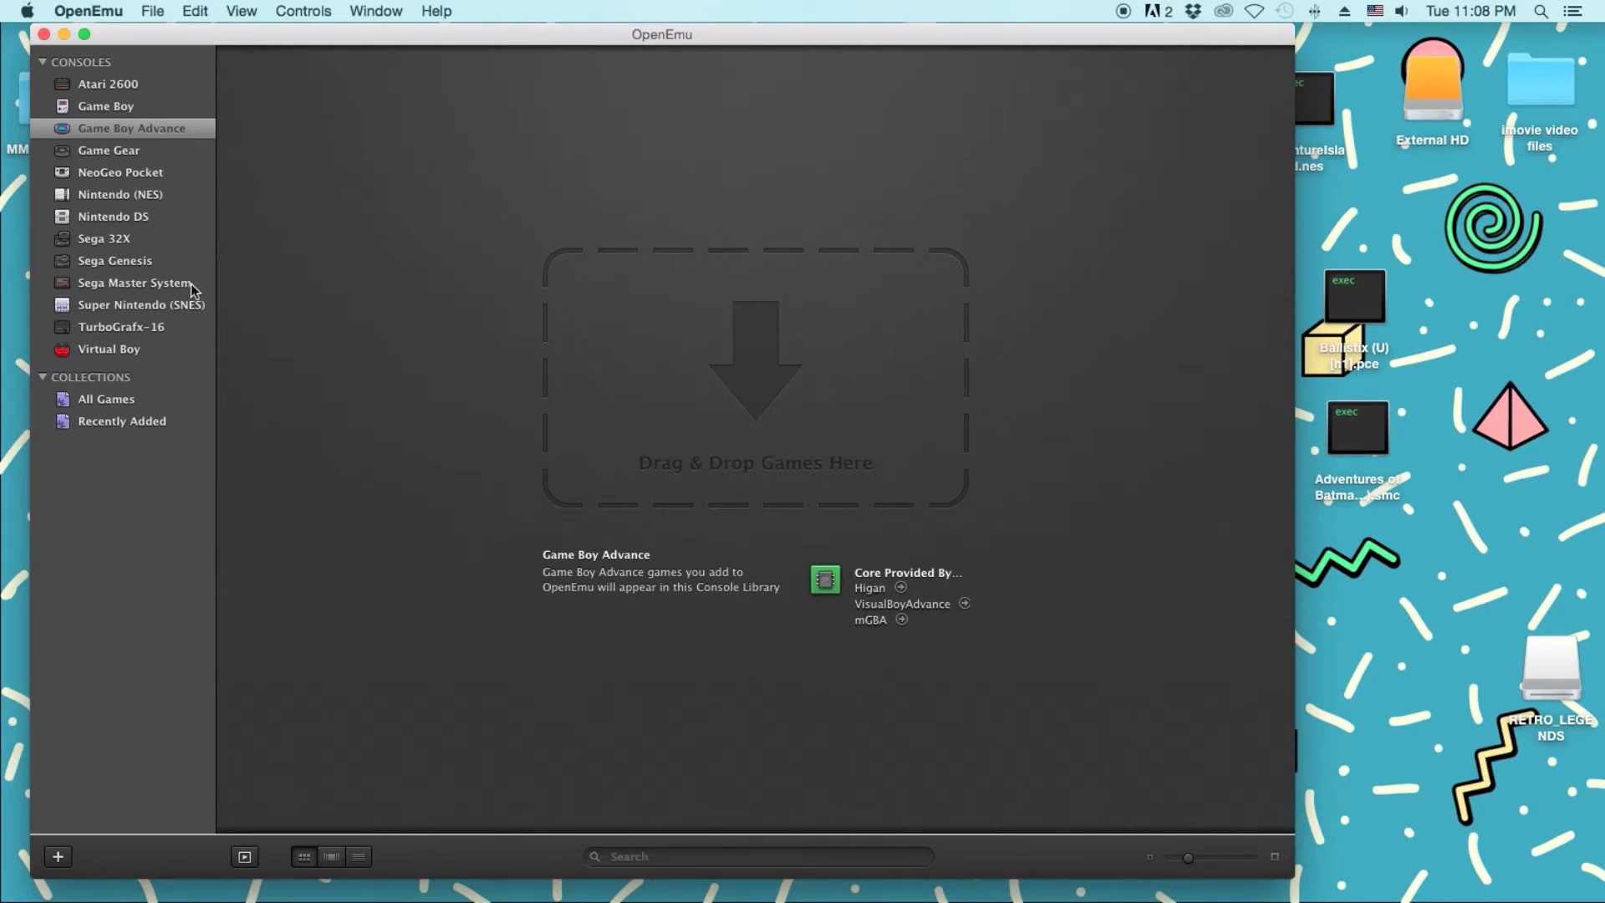
Browse the Game Boy, Nintendo (NES) and Super Nintendo (SNES) game collections in the library.
{"action": "left_click", "coordinate": [135, 107]}
{"action": "left_click", "coordinate": [148, 195]}
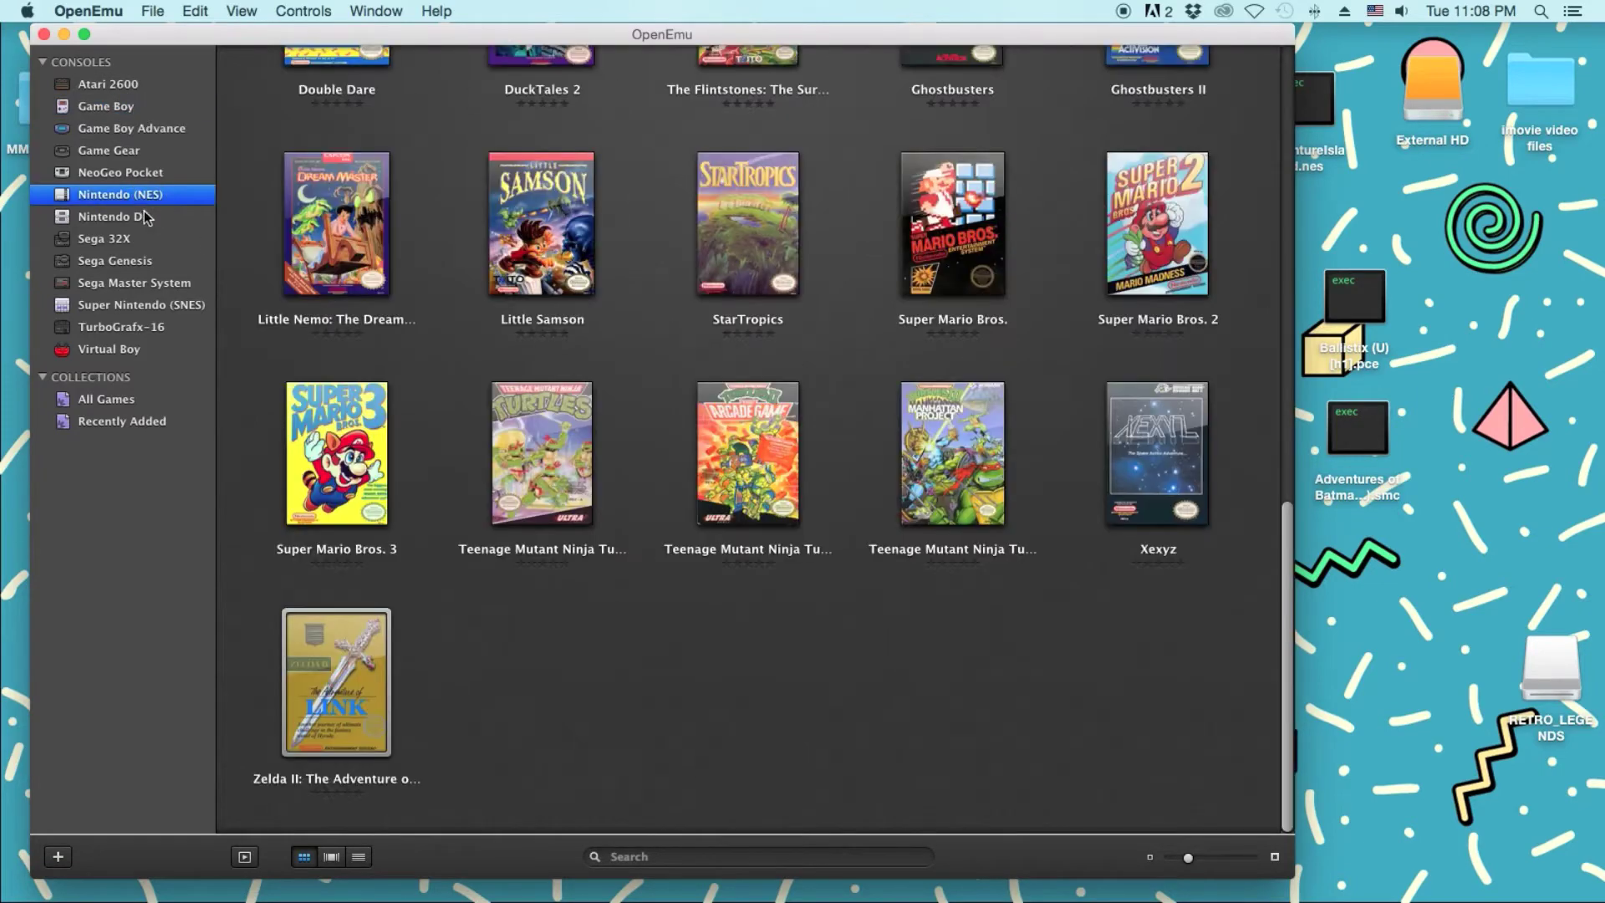
{"action": "left_click", "coordinate": [128, 306]}
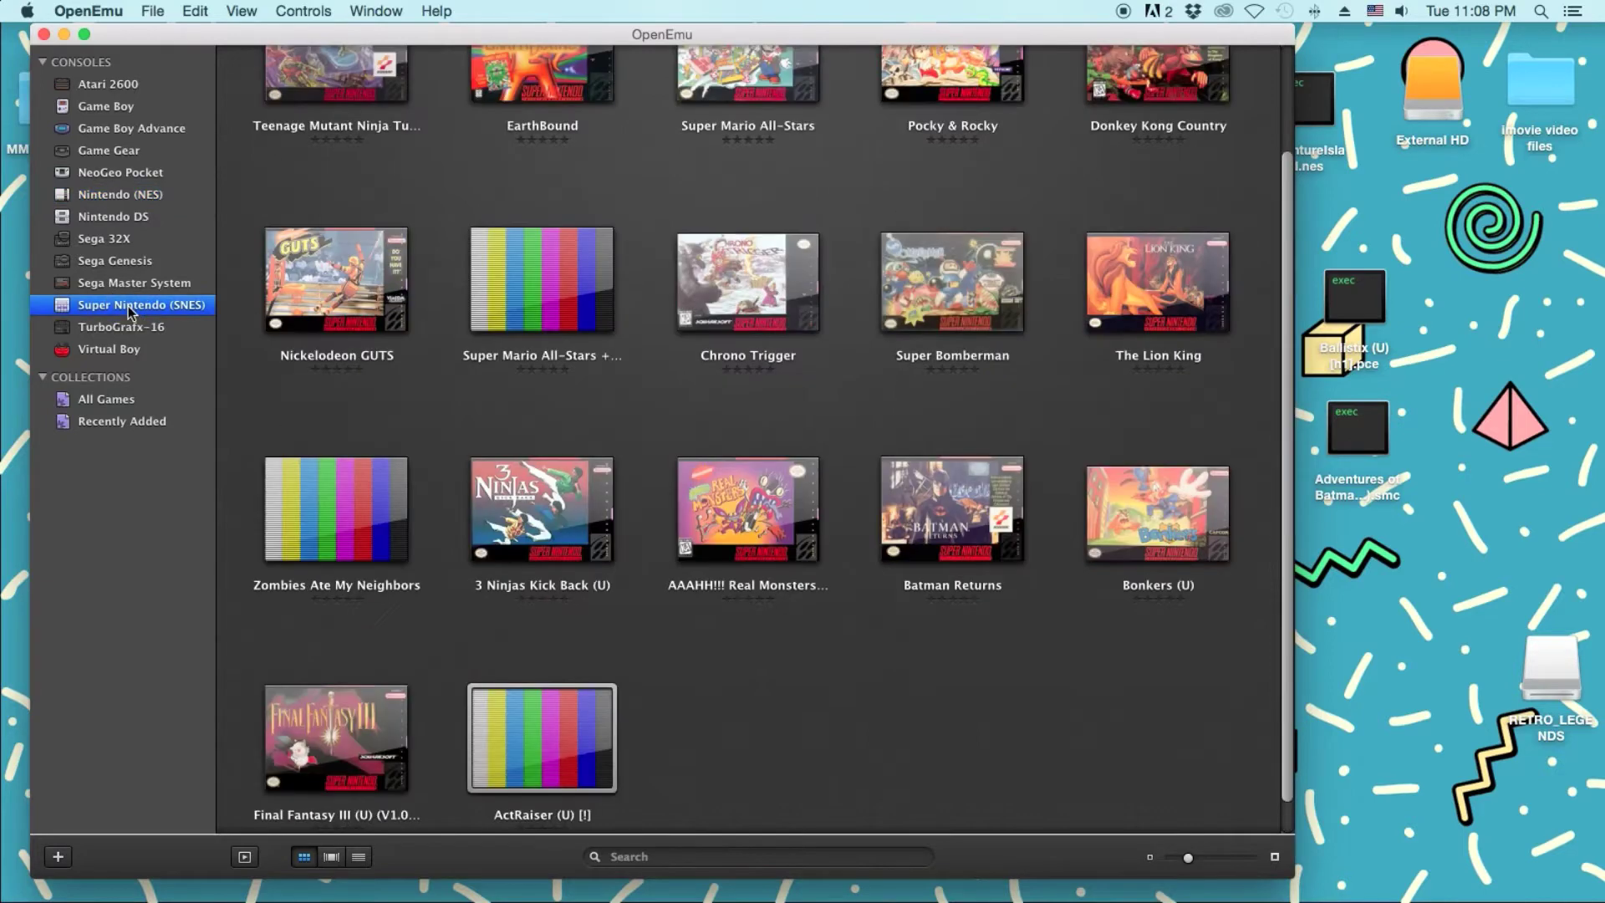
{"action": "scroll", "coordinate": [450, 371], "scroll_direction": "up", "scroll_amount": 3}
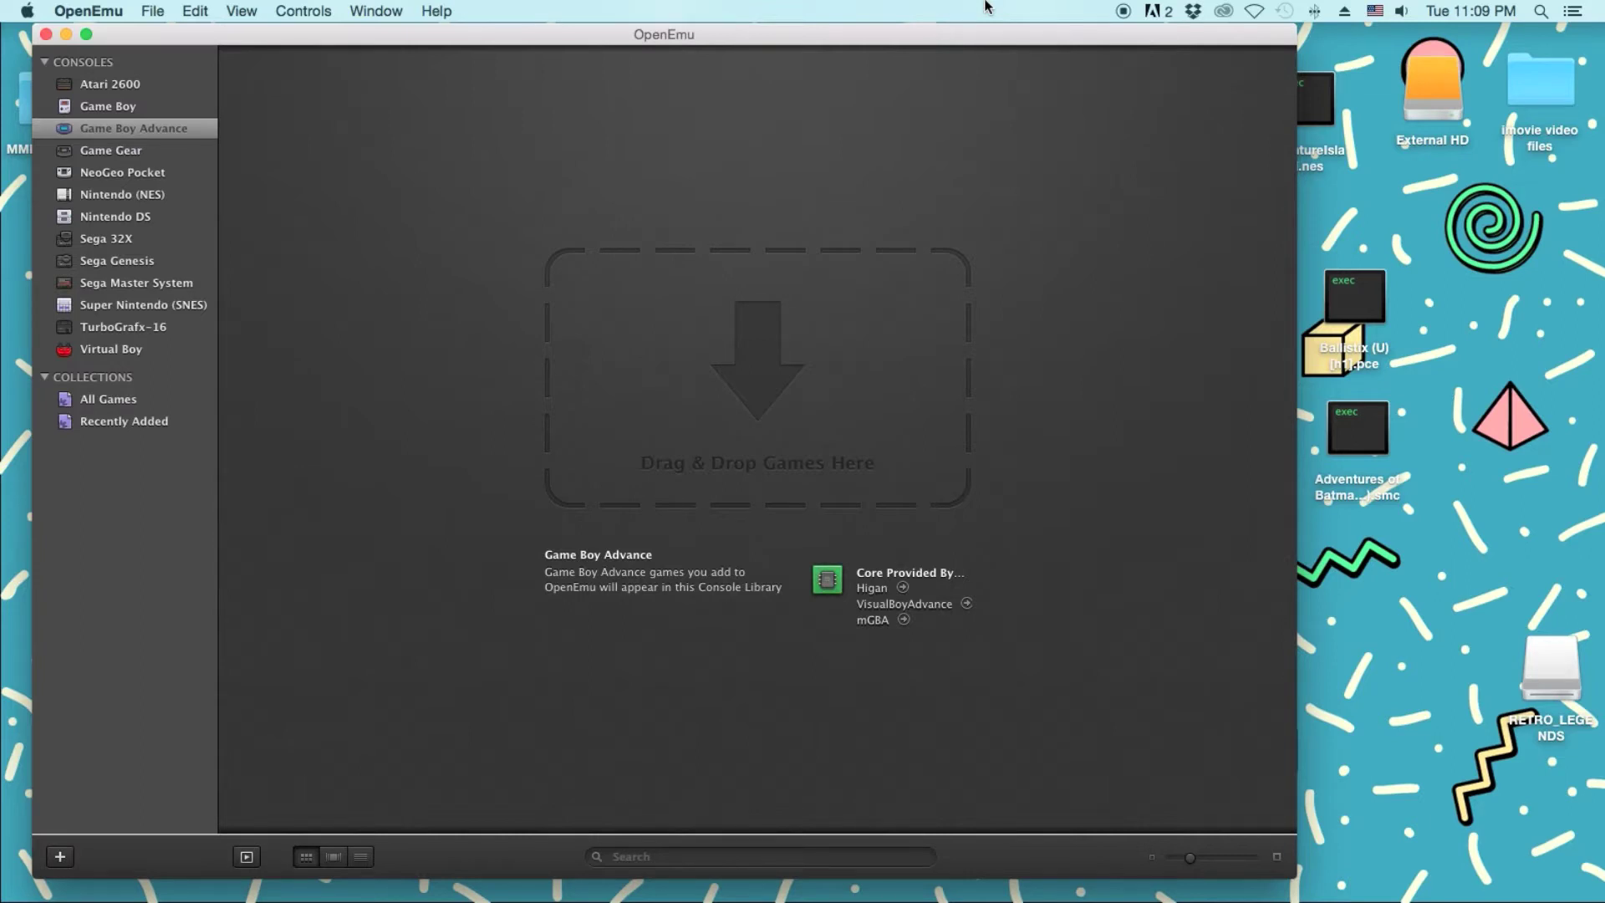
Uncover the Pokemon Leaf Green .gba file on the desktop and add it to the Game Boy Advance library.
{"action": "left_click_drag", "start_coordinate": [979, 40], "coordinate": [947, 40]}
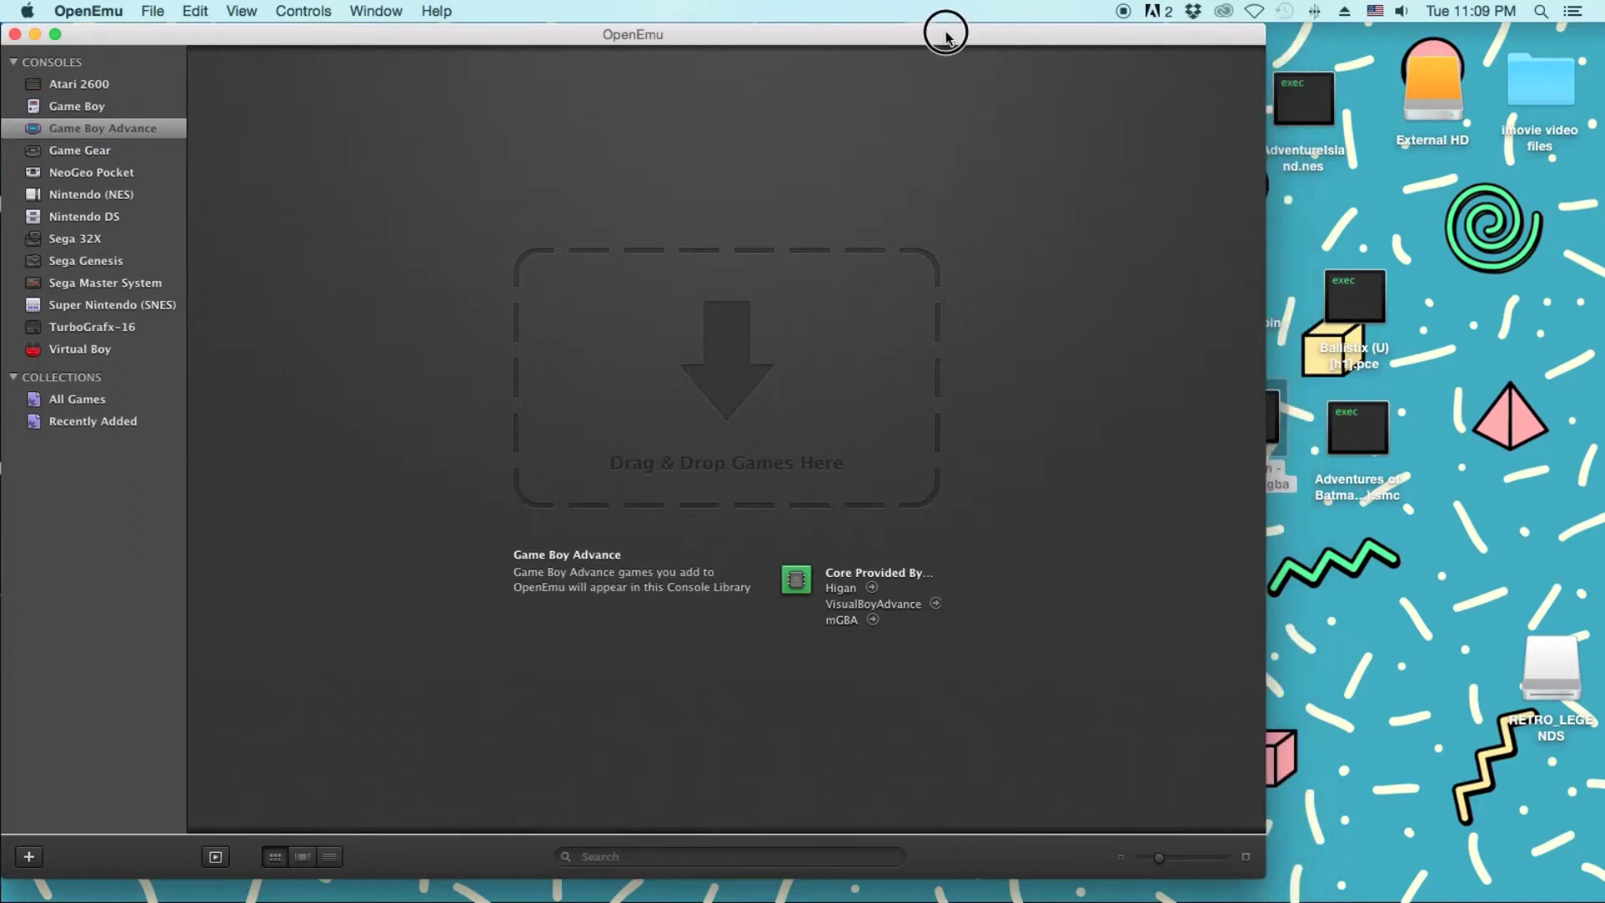
{"action": "left_click_drag", "start_coordinate": [1278, 424], "coordinate": [766, 348]}
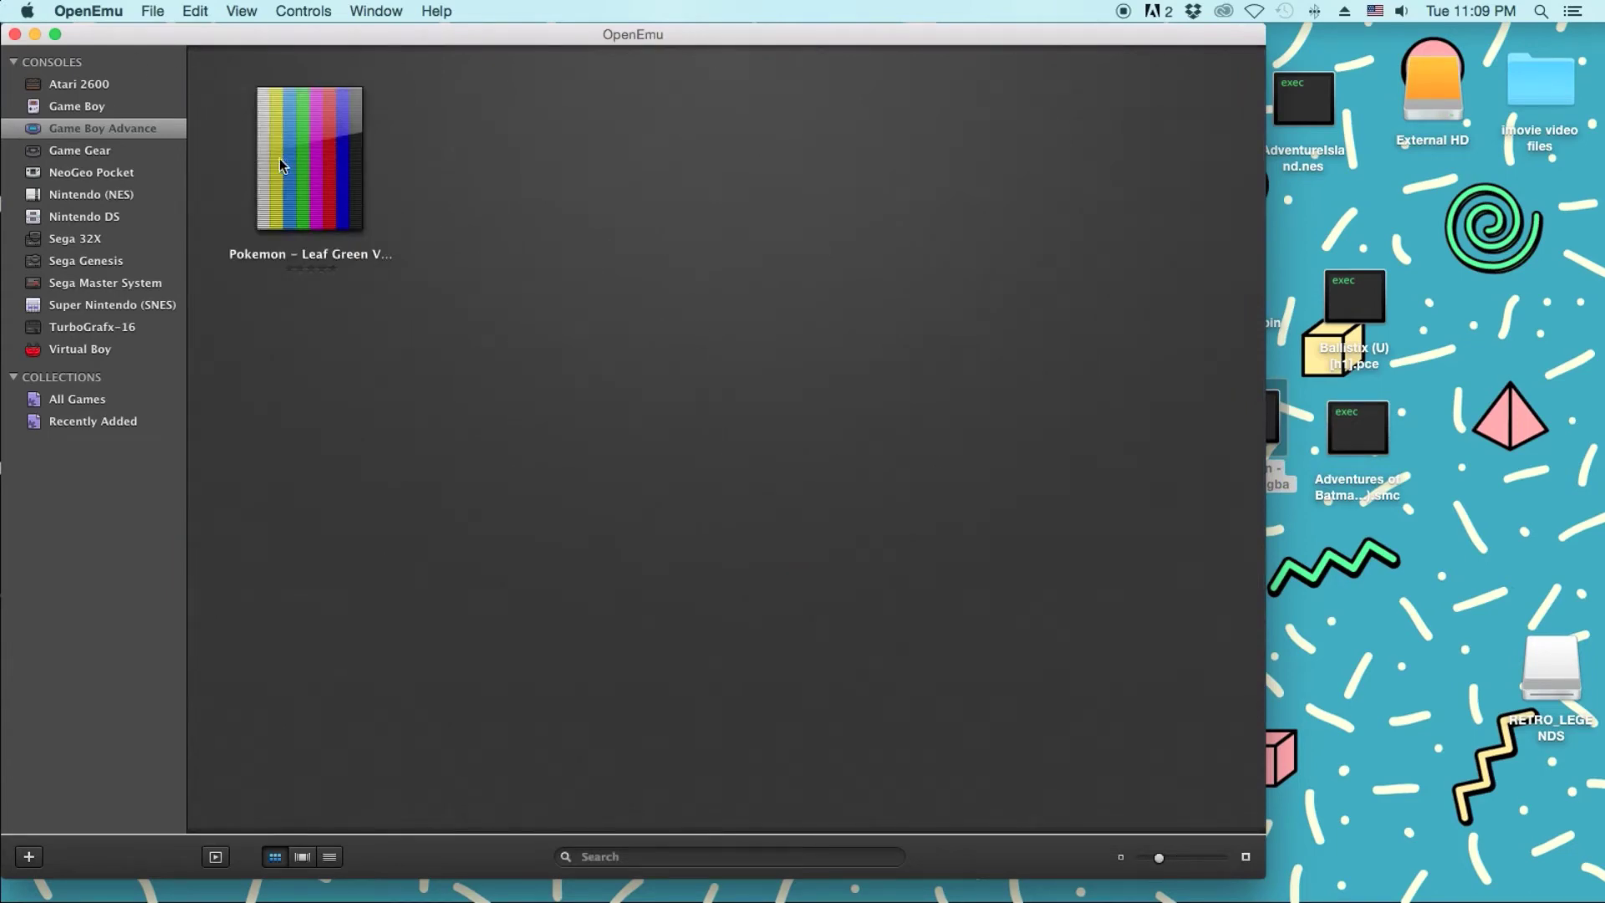
Switch to Safari and search the web for "pokemon leaf green box art".
{"action": "mouse_move", "coordinate": [1362, 886]}
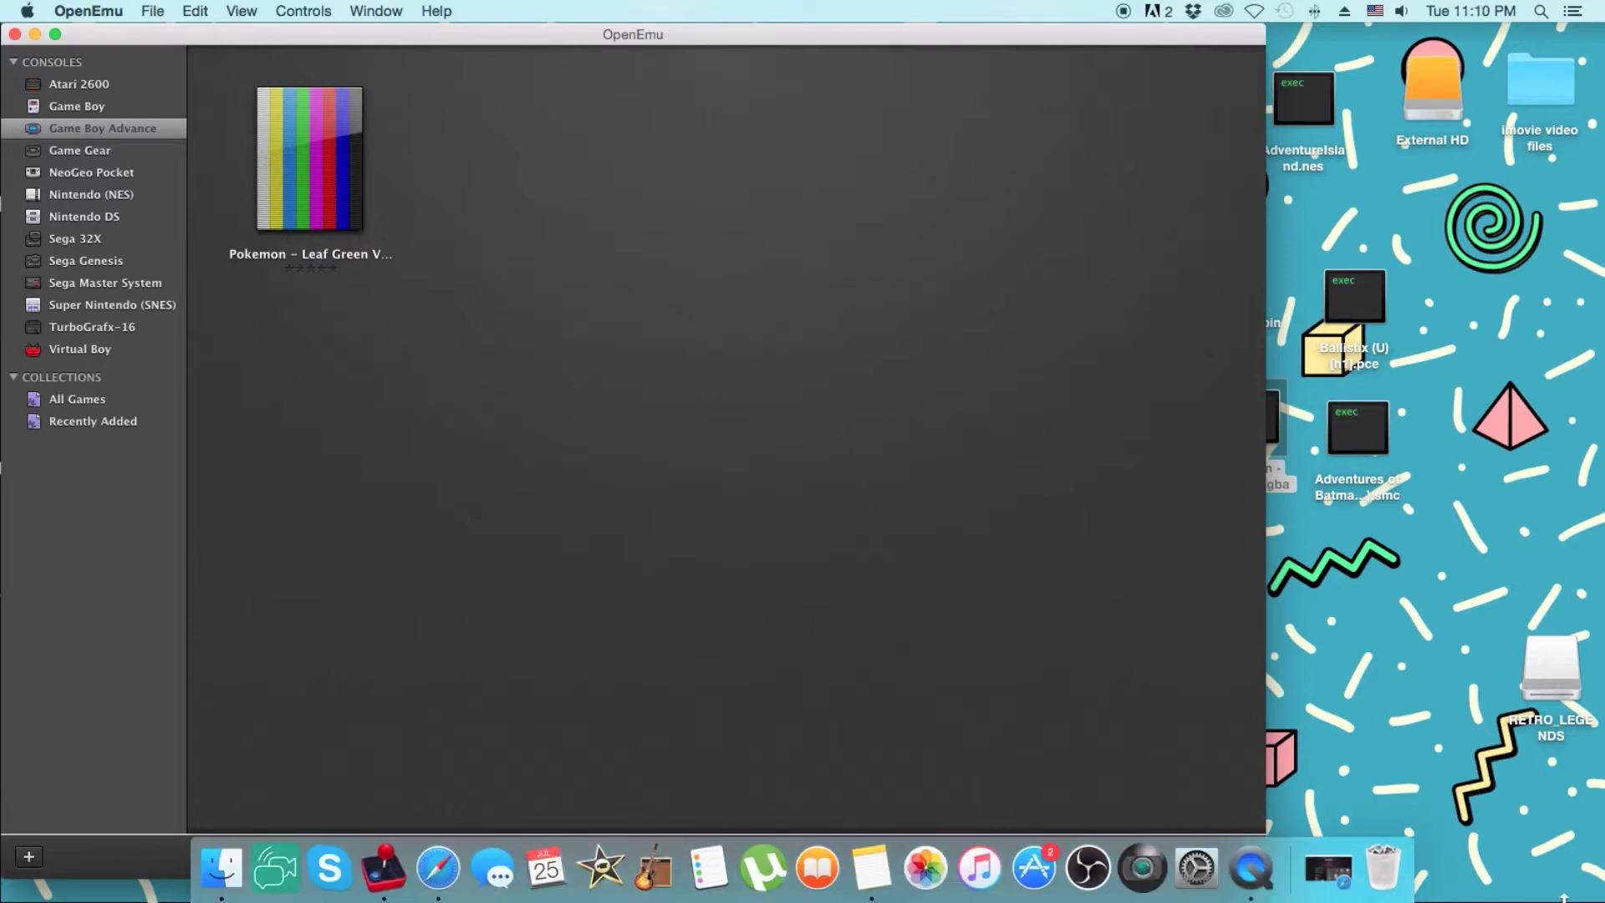
{"action": "left_click", "coordinate": [1329, 870]}
{"action": "left_click", "coordinate": [1245, 74]}
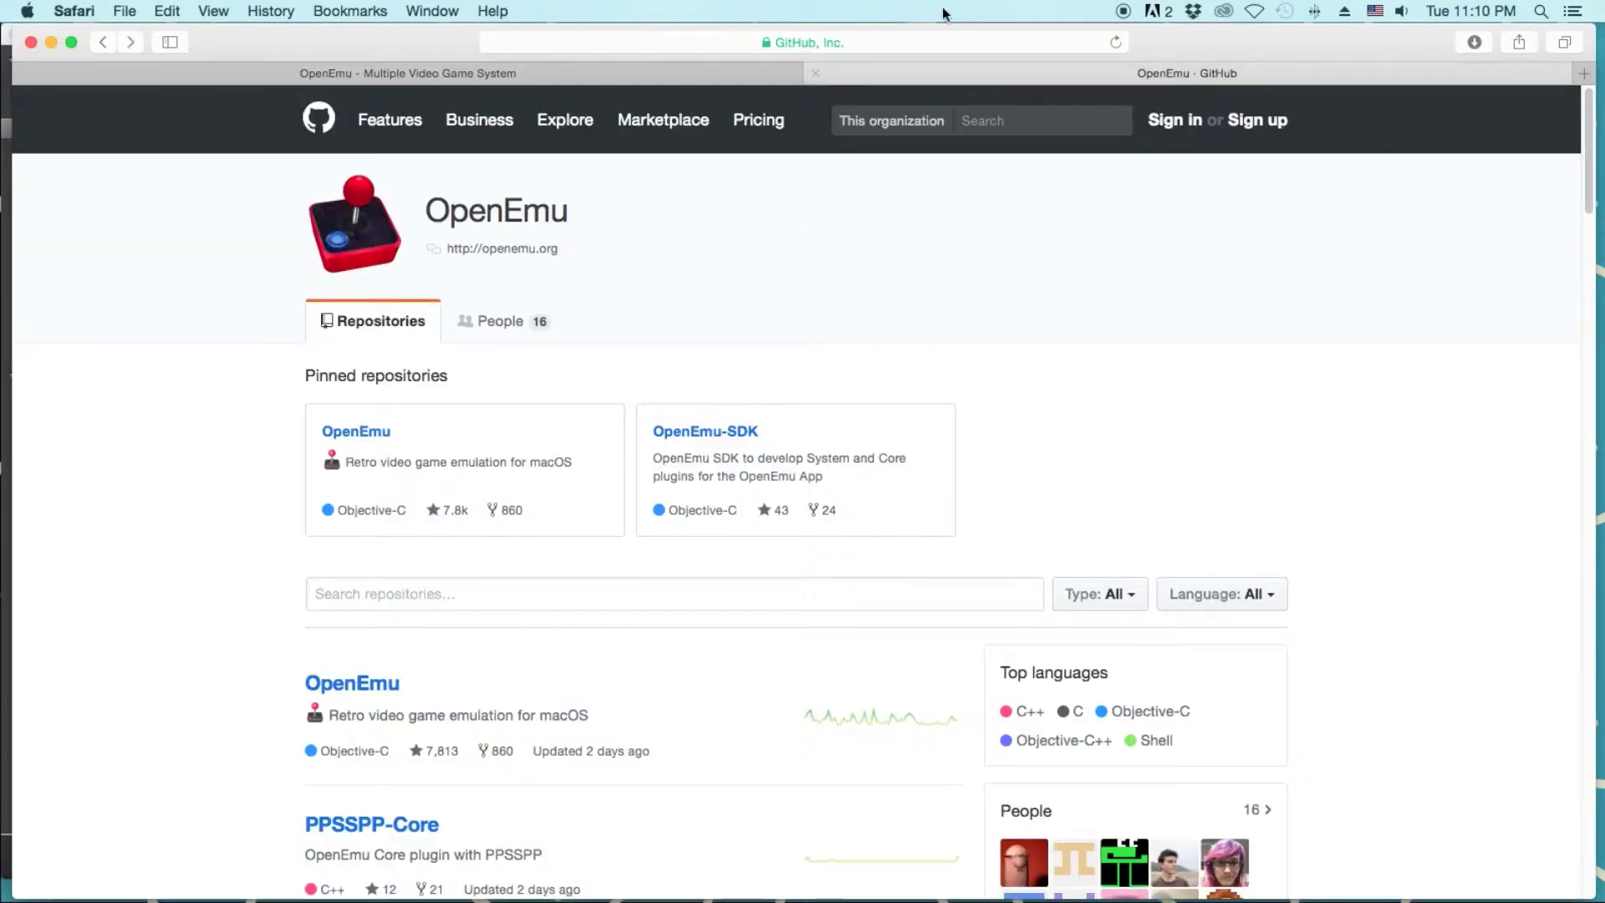
{"action": "left_click", "coordinate": [953, 40]}
{"action": "type", "text": "pokemon l"}
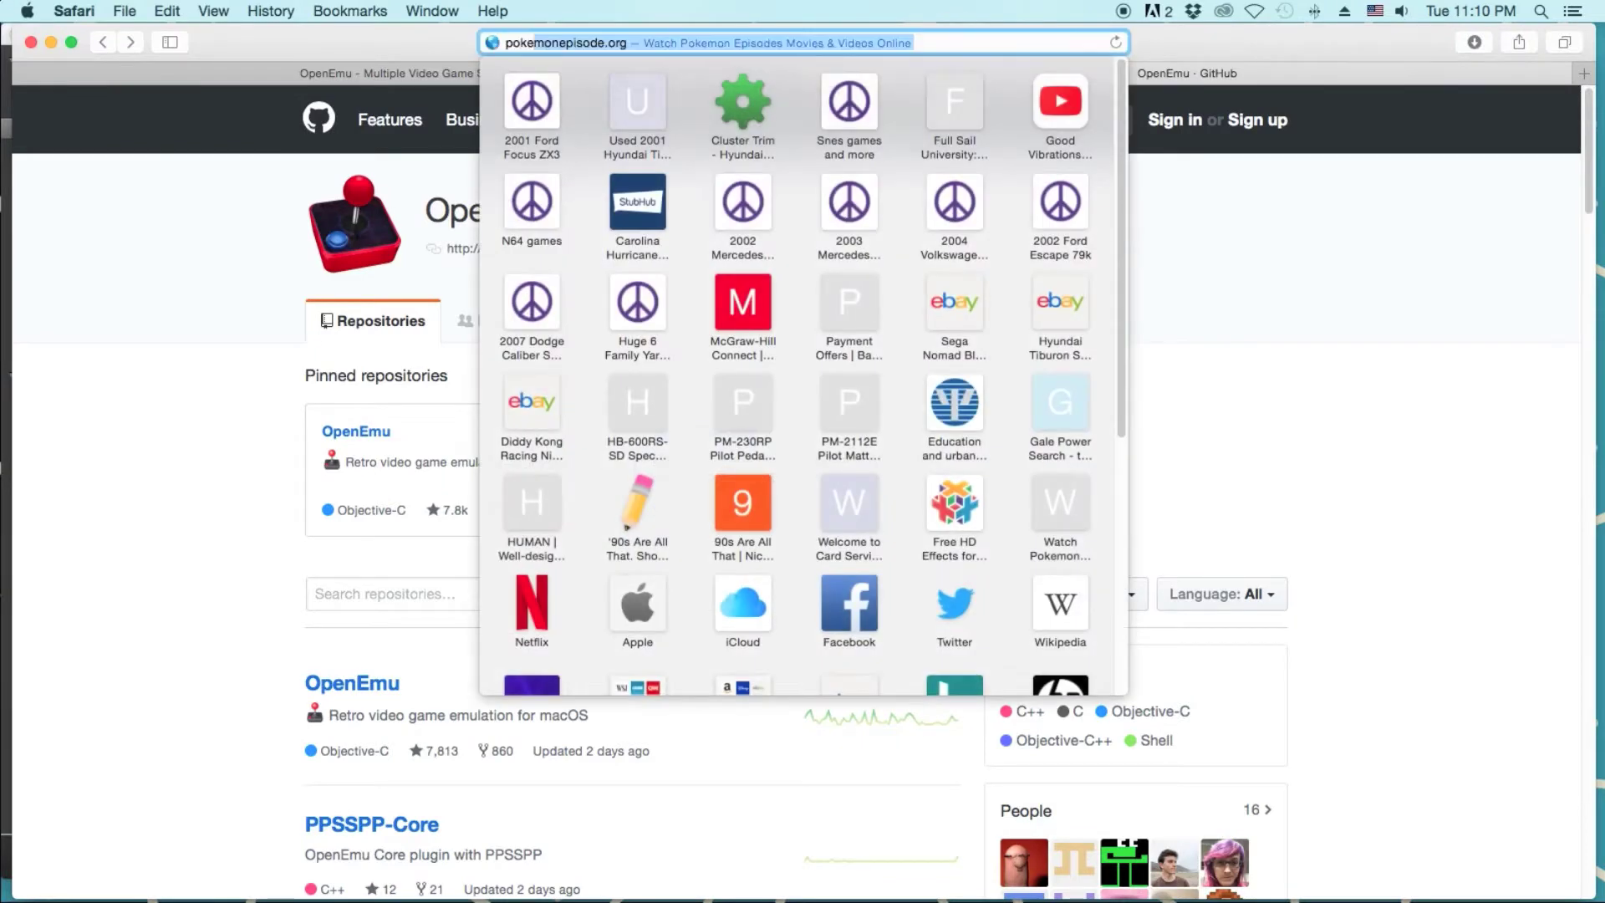
{"action": "type", "text": "eaf gree box art"}
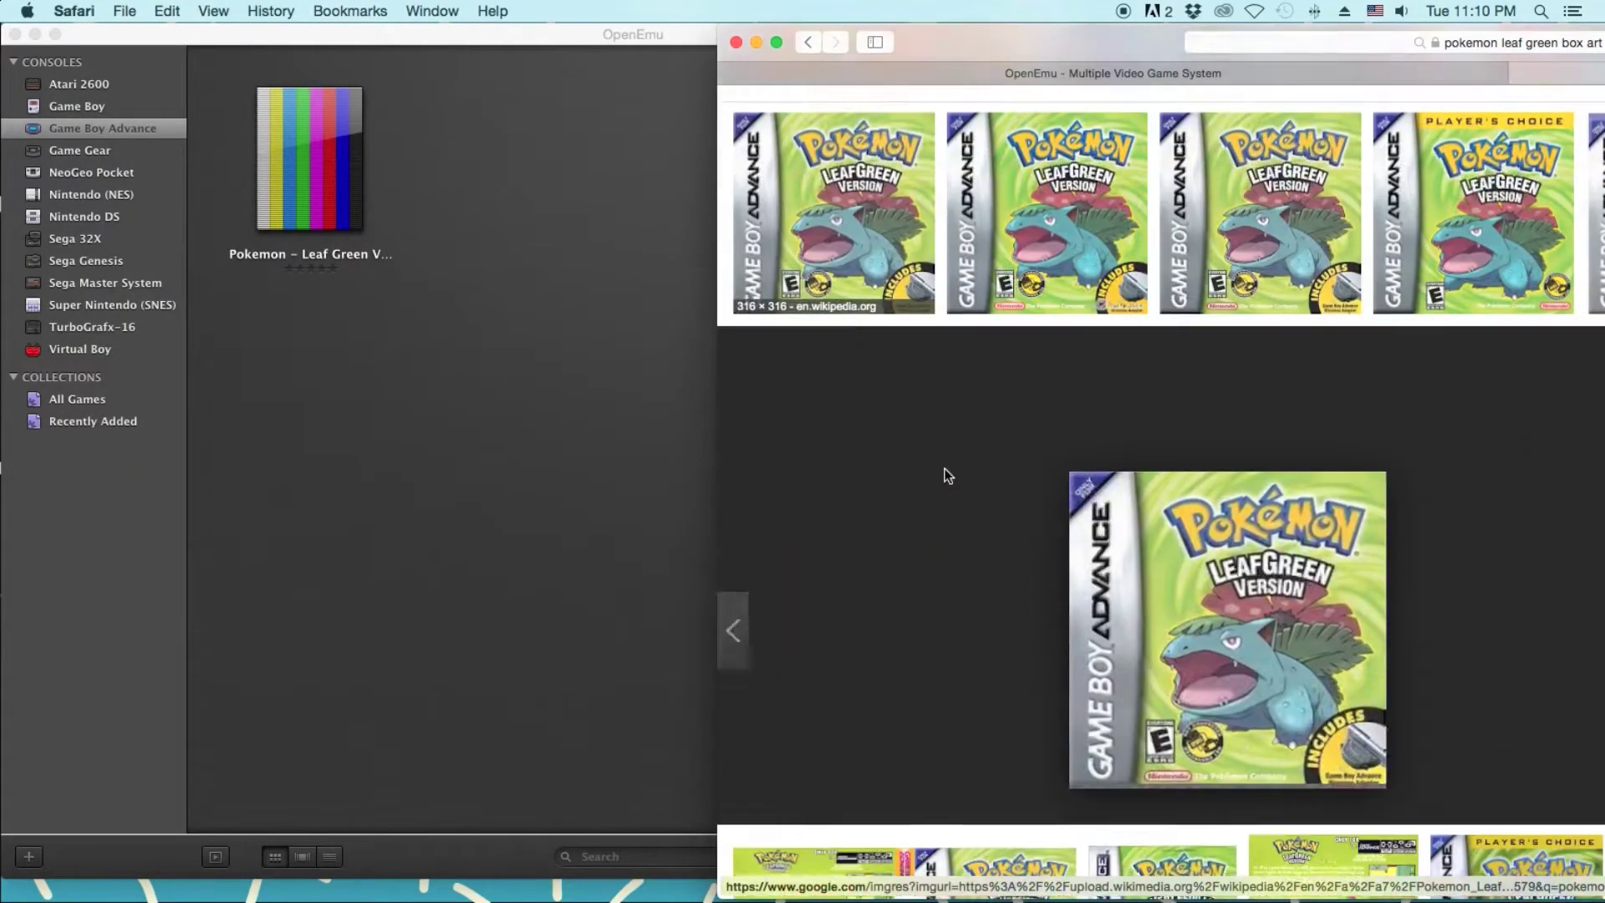
Apply the Pokémon LeafGreen box art image from the search results as the game's cover, then minimize the browser.
{"action": "left_click_drag", "start_coordinate": [1200, 434], "coordinate": [419, 191]}
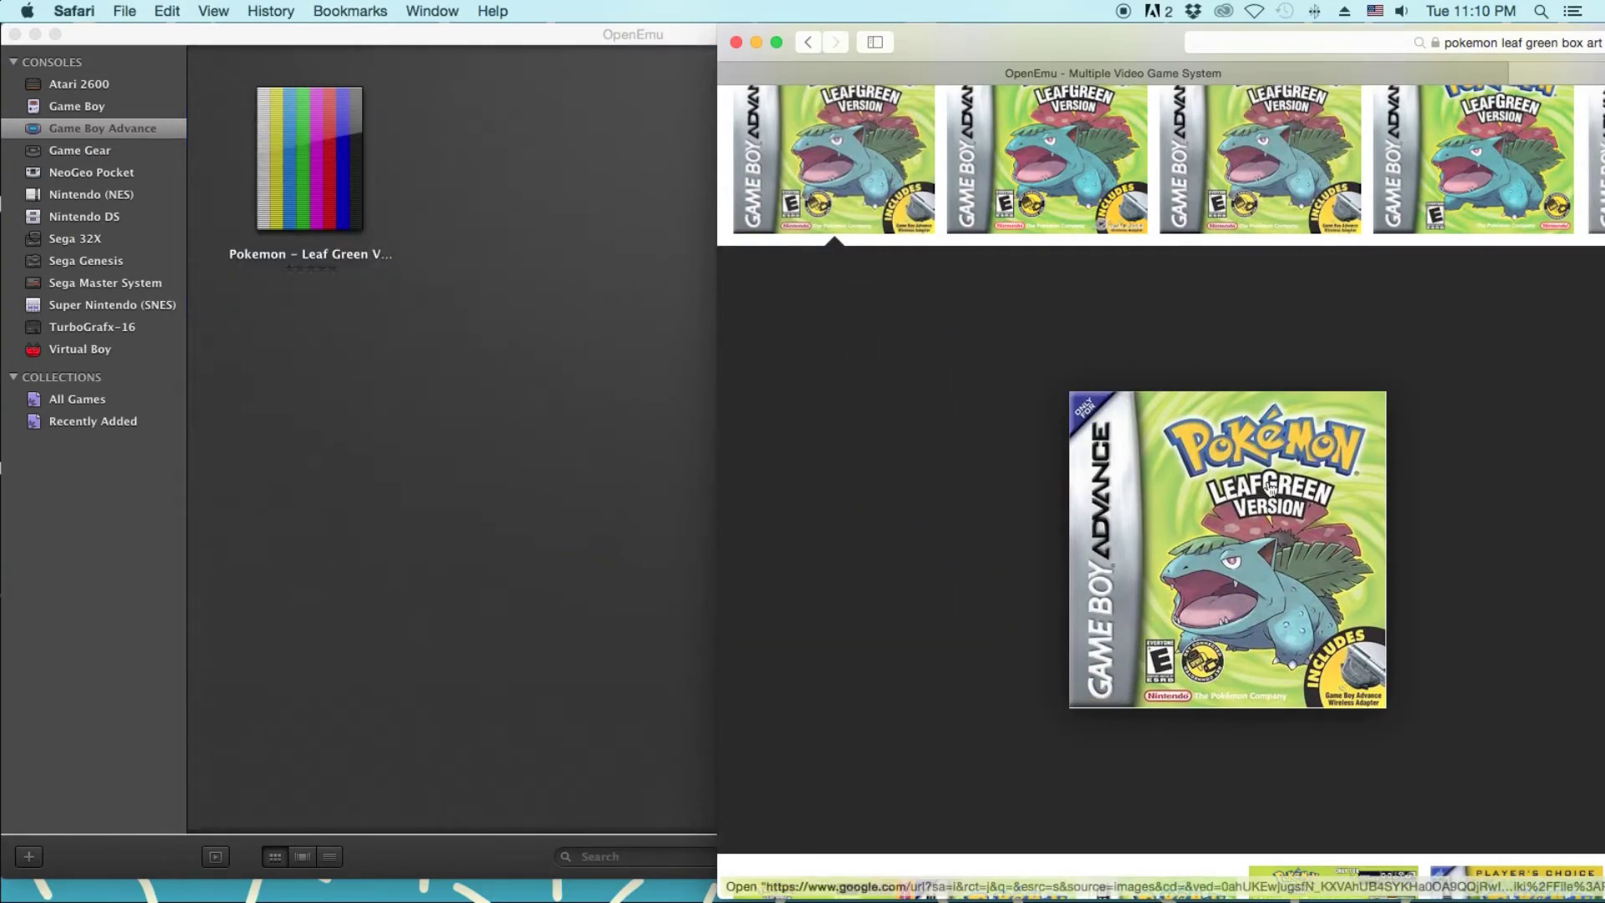
{"action": "left_click_drag", "start_coordinate": [1267, 478], "coordinate": [443, 204]}
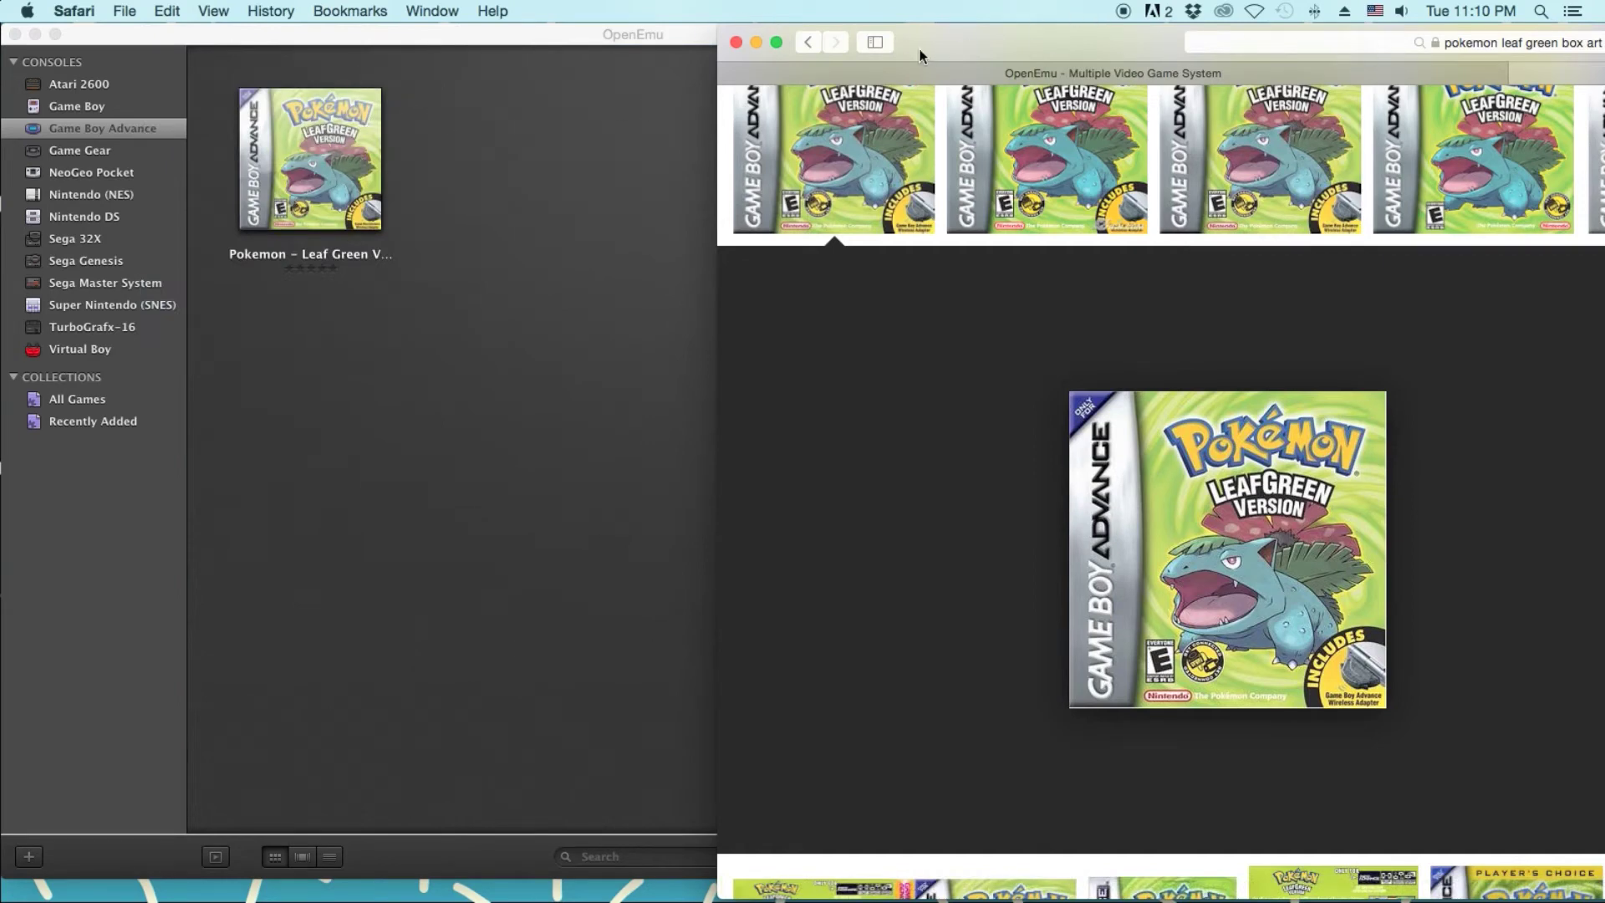
{"action": "left_click", "coordinate": [760, 45]}
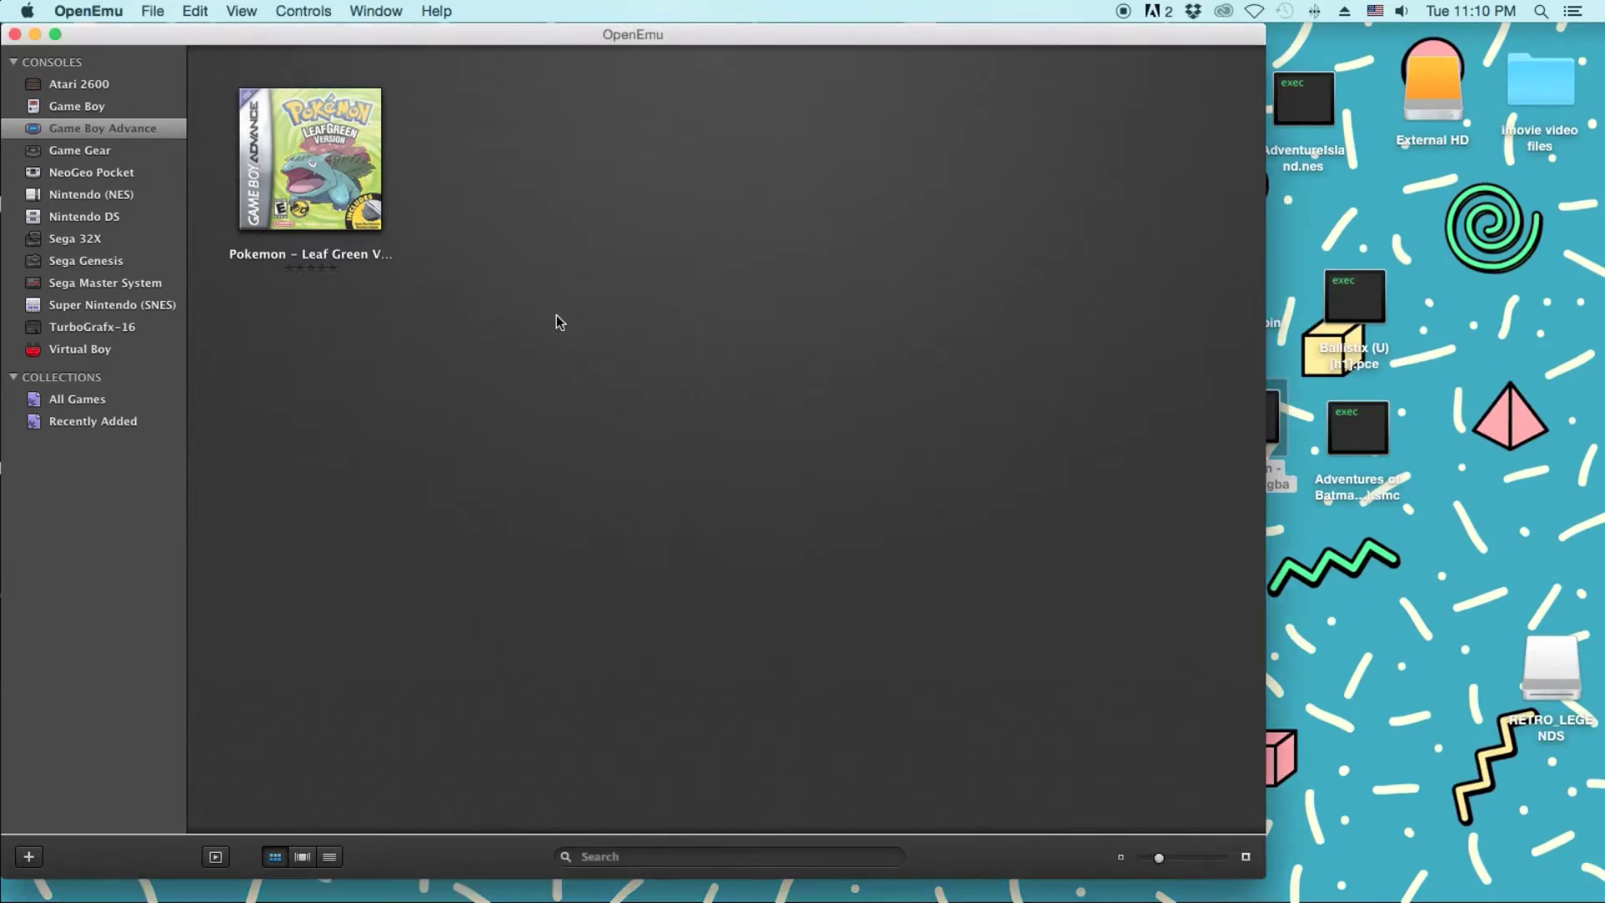
Add the AdventureIsland.nes file from the desktop to the Nintendo (NES) library, repositioning the window around it.
{"action": "left_click", "coordinate": [119, 193]}
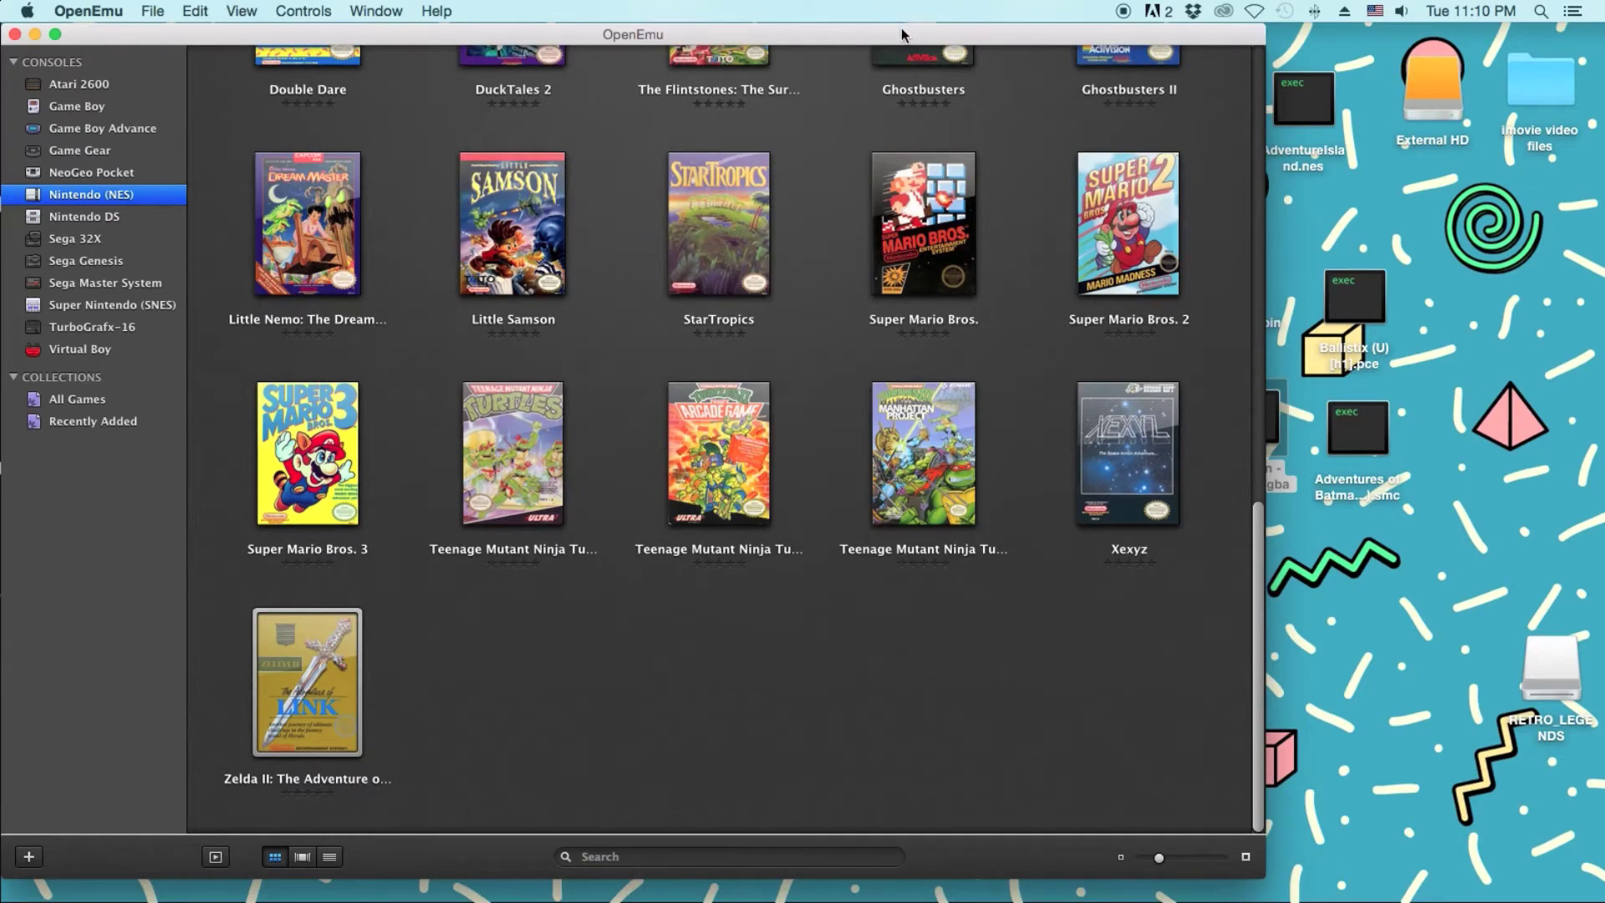
{"action": "left_click_drag", "start_coordinate": [902, 28], "coordinate": [817, 24]}
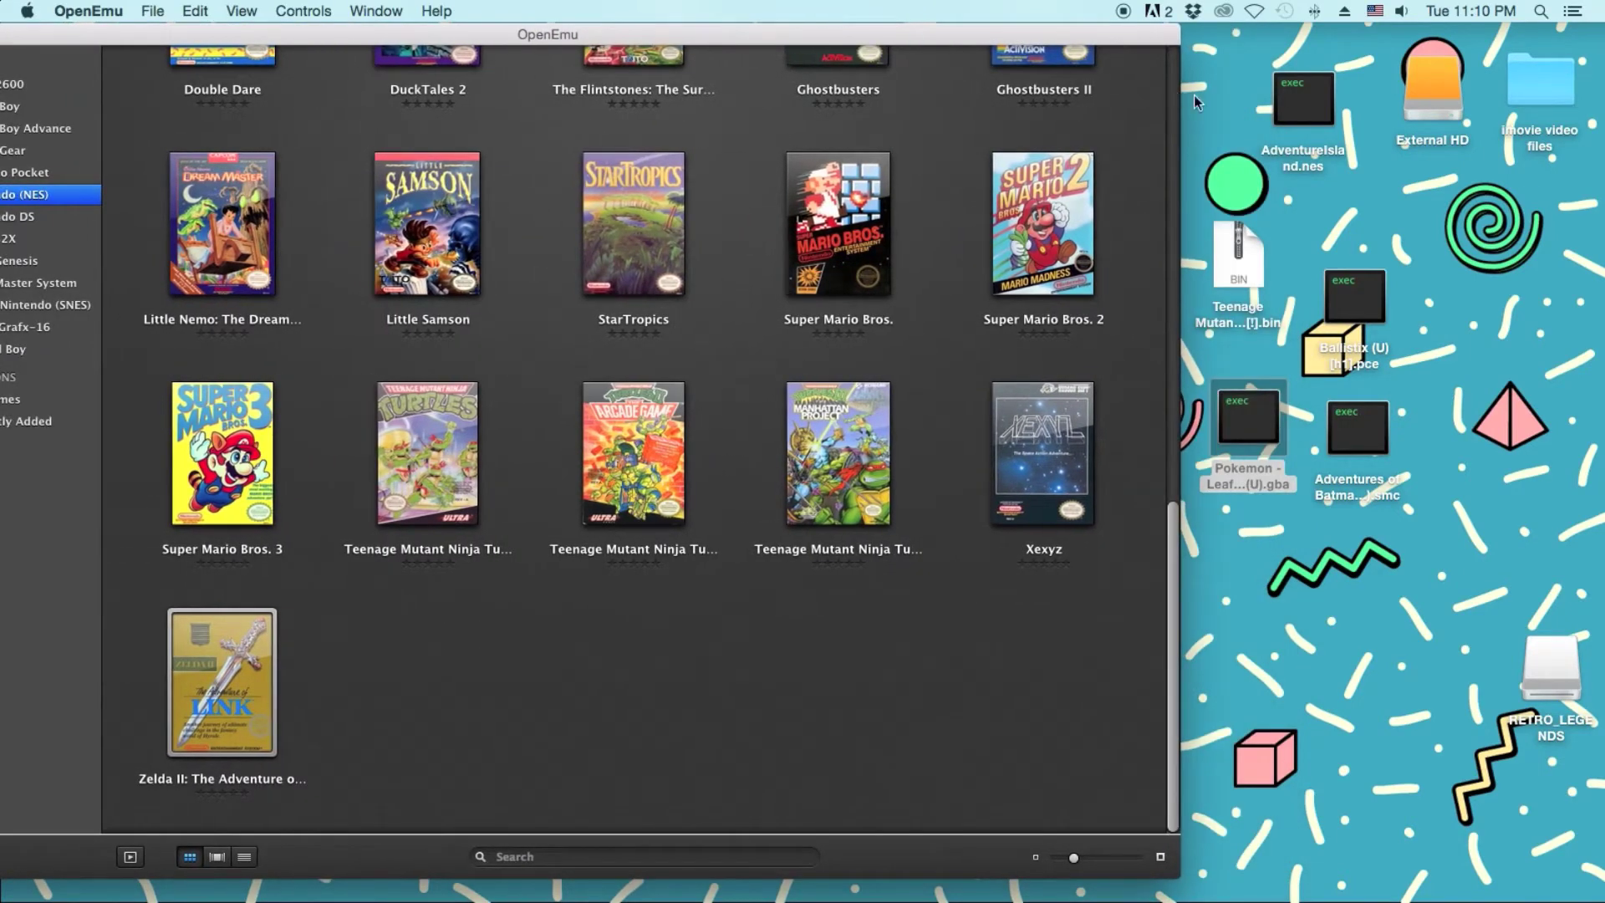
{"action": "left_click_drag", "start_coordinate": [1317, 77], "coordinate": [491, 642]}
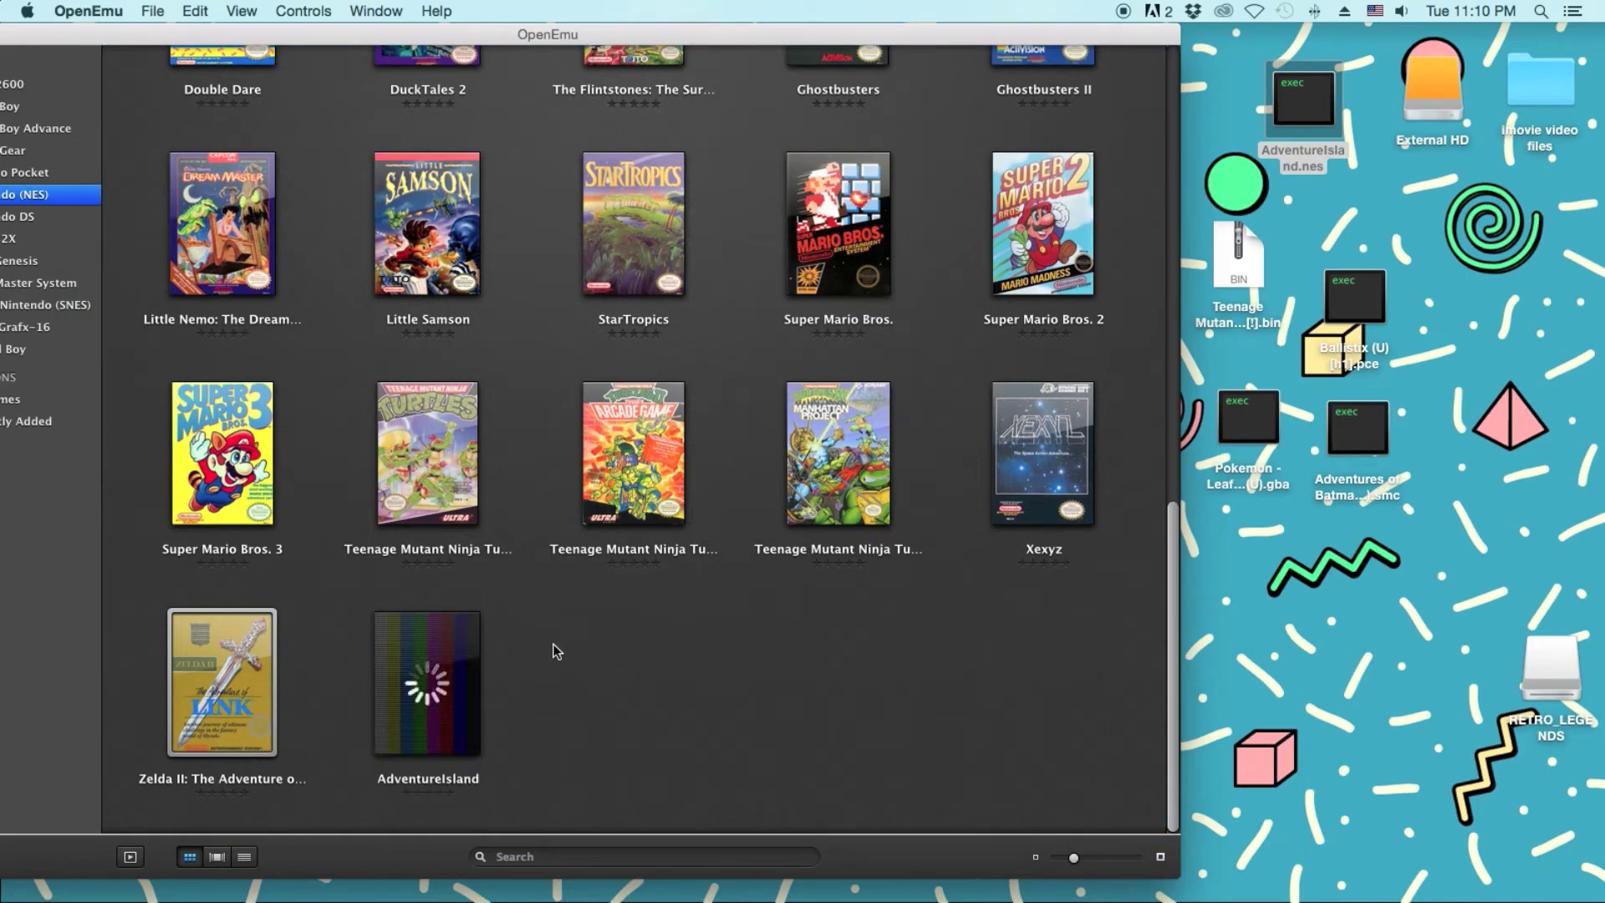
{"action": "left_click", "coordinate": [297, 39]}
{"action": "left_click_drag", "start_coordinate": [297, 40], "coordinate": [341, 8]}
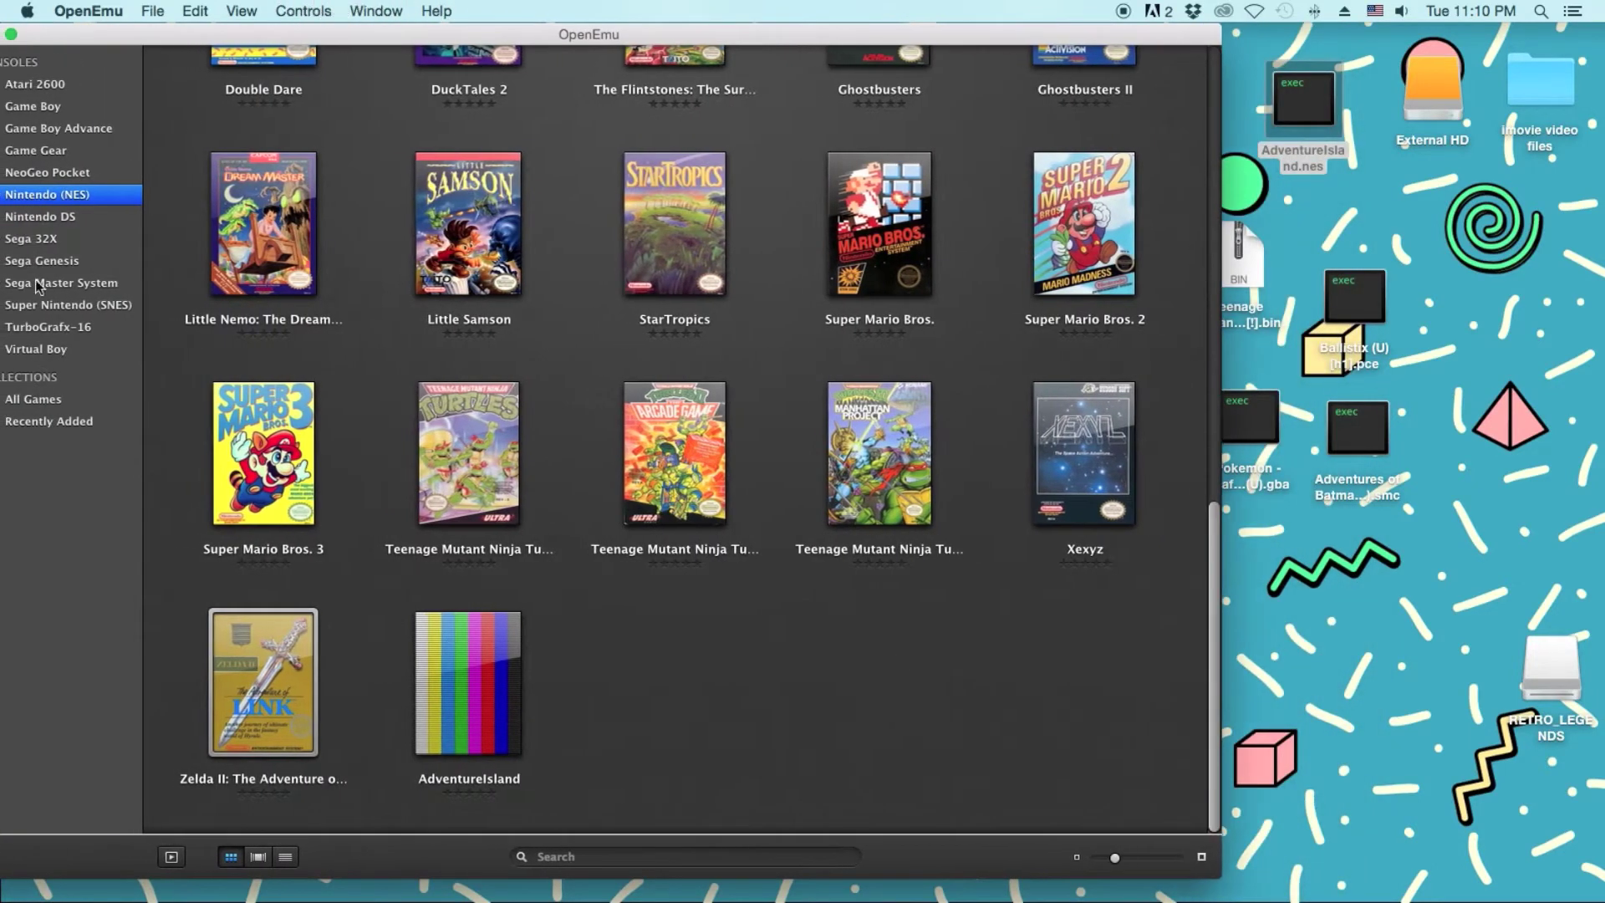
Add the Ballistix (U) [h1].pce file from the desktop to the TurboGrafx-16 library and move the window back into full view.
{"action": "left_click", "coordinate": [37, 326]}
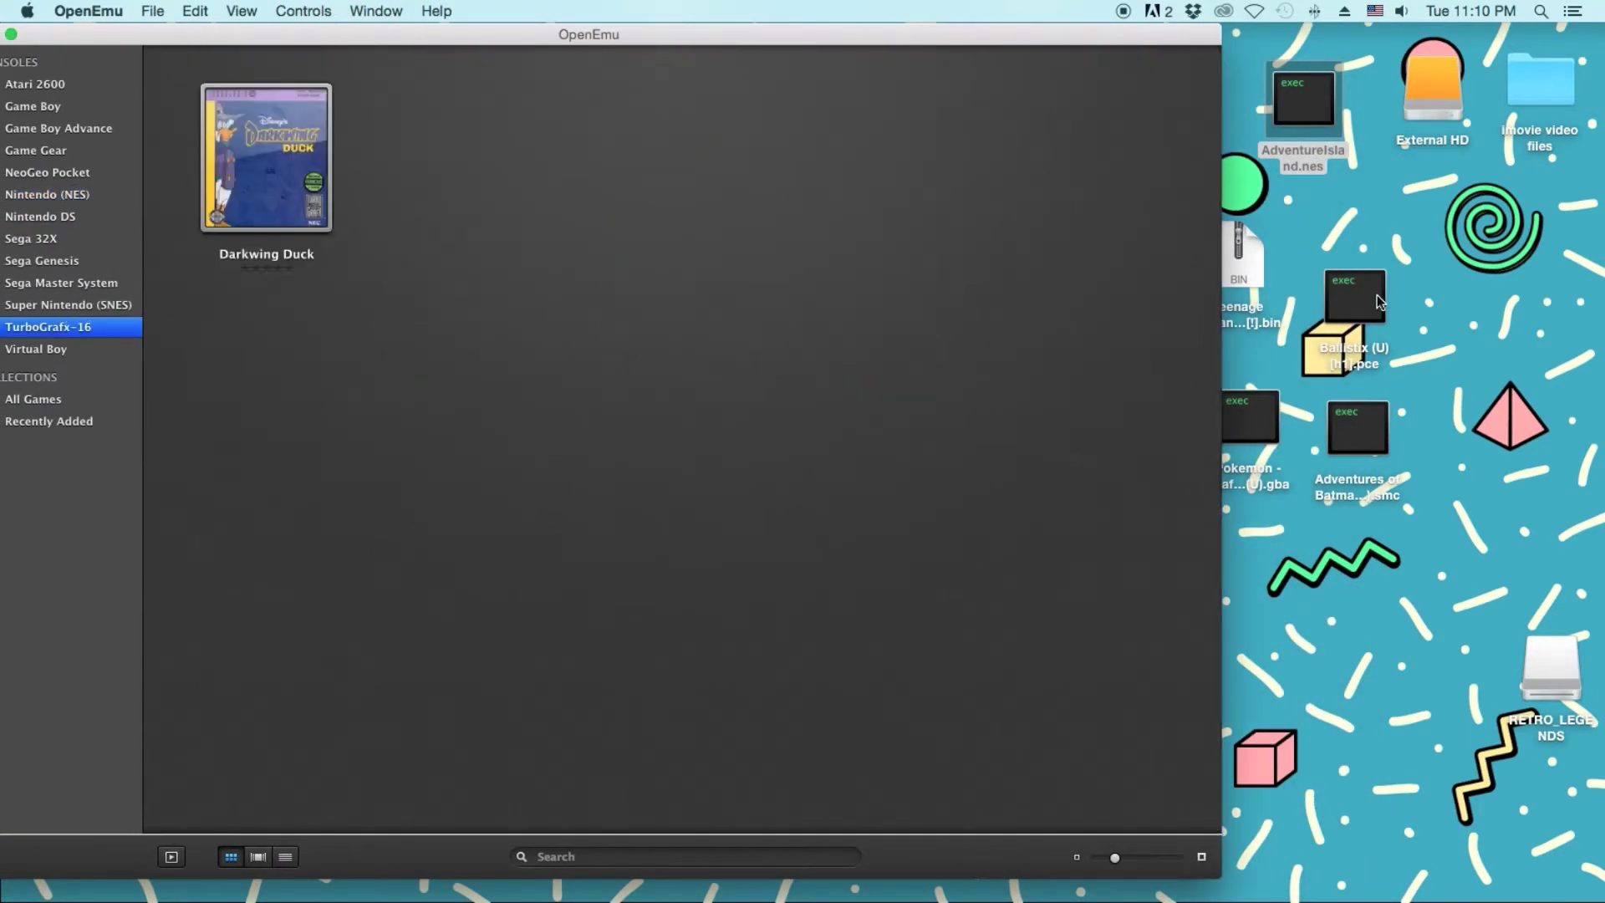
{"action": "left_click_drag", "start_coordinate": [1377, 294], "coordinate": [564, 183]}
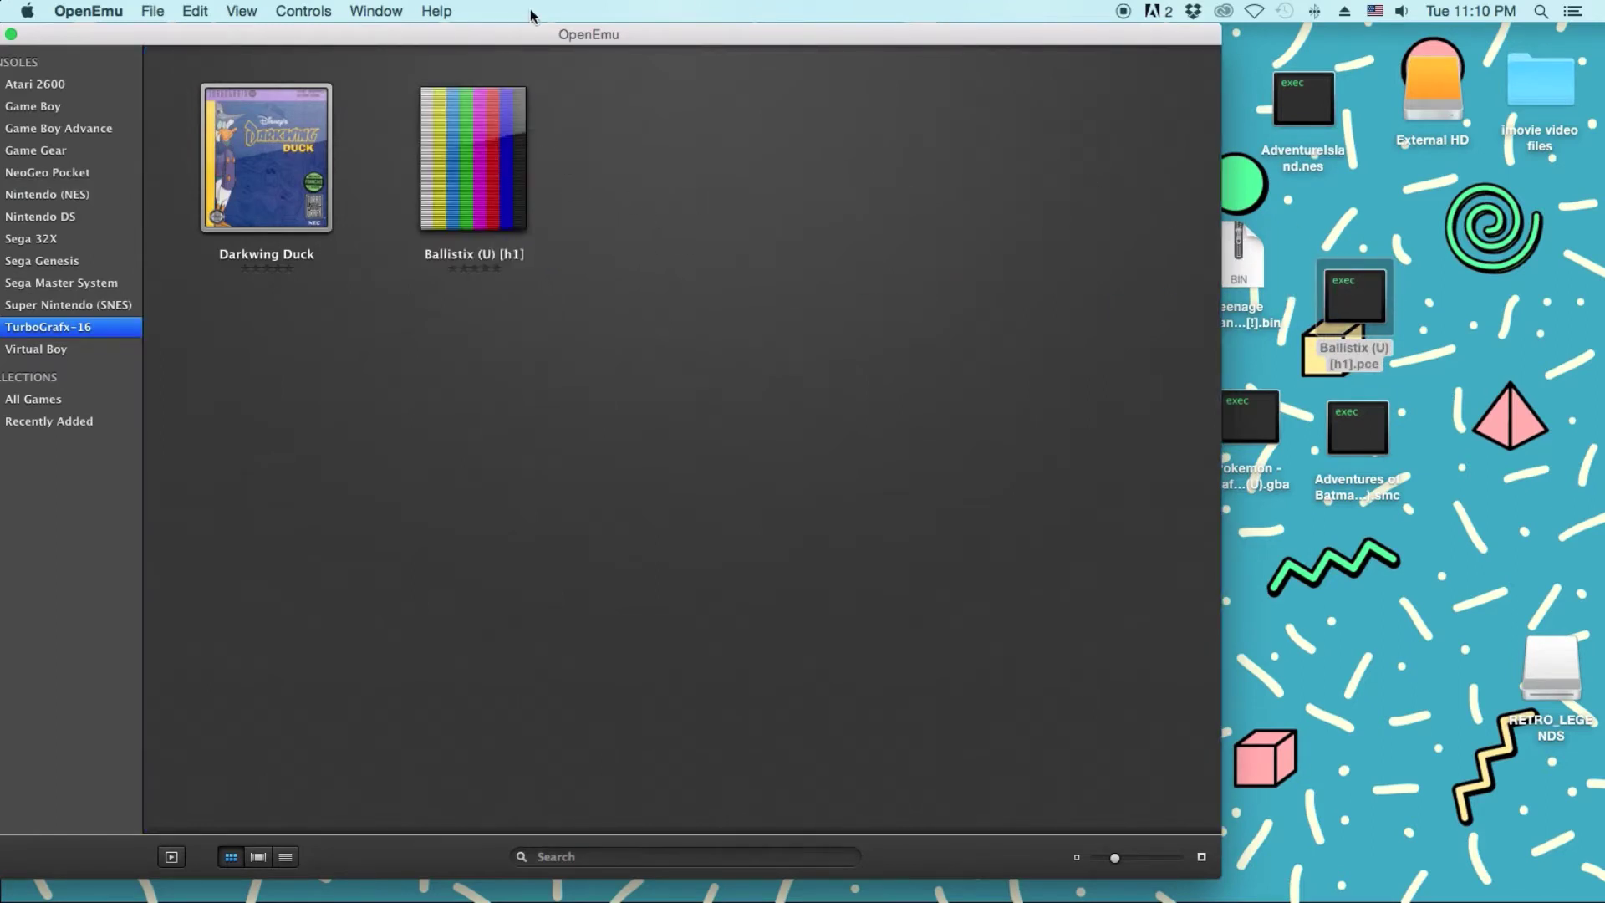
{"action": "left_click_drag", "start_coordinate": [558, 34], "coordinate": [659, 34]}
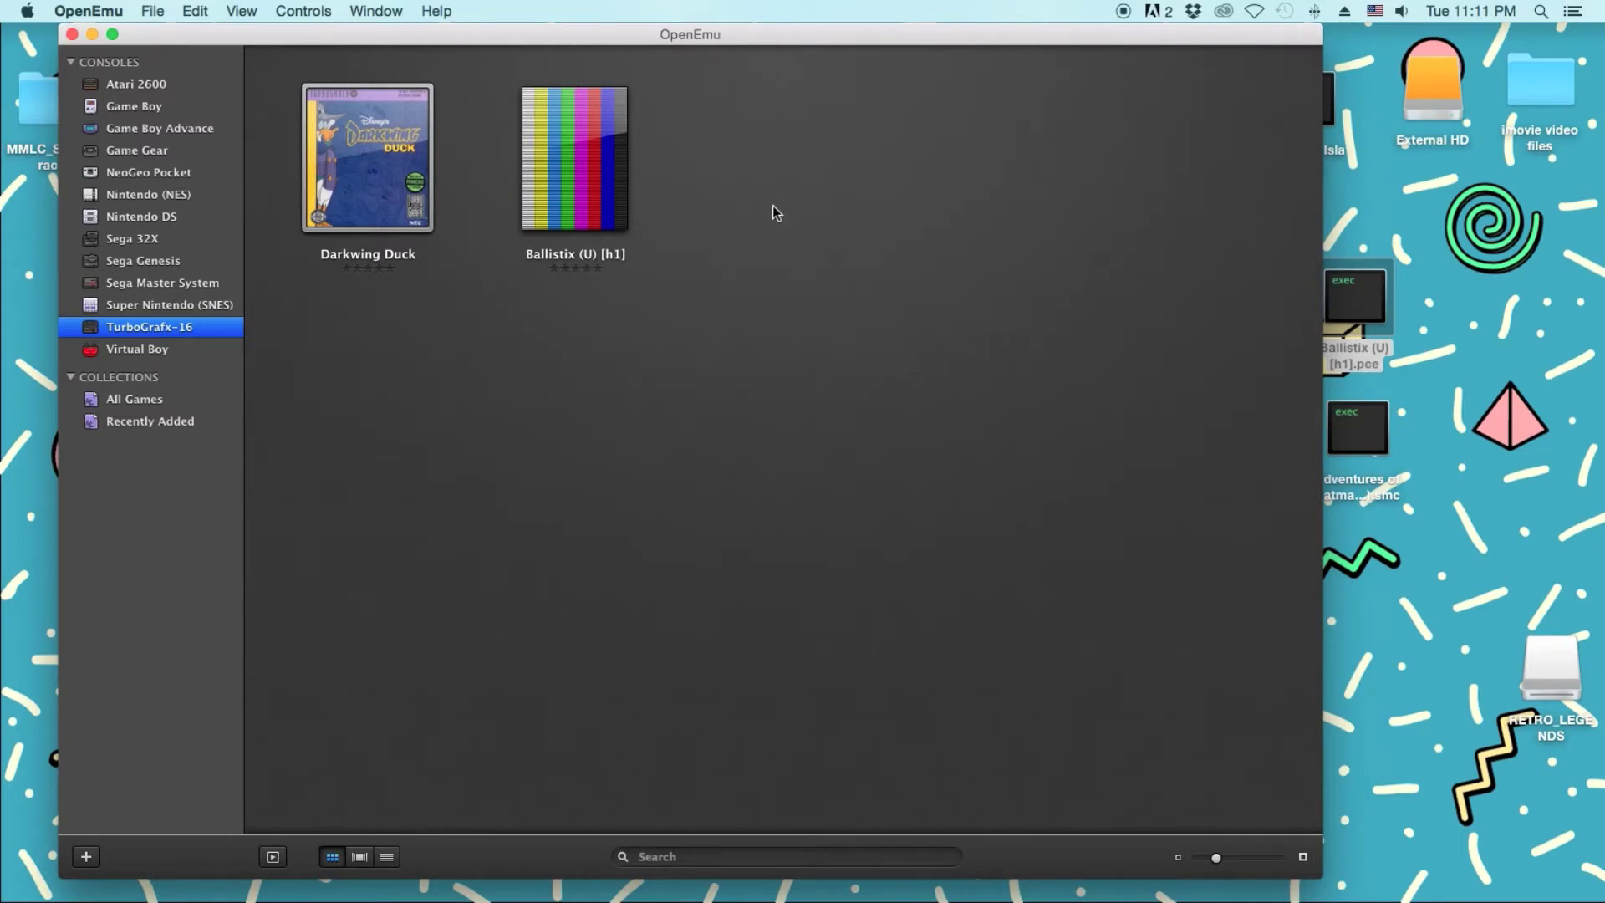
Try to launch Darkwing Duck from the TurboGrafx-16 library.
{"action": "double_click", "coordinate": [400, 143]}
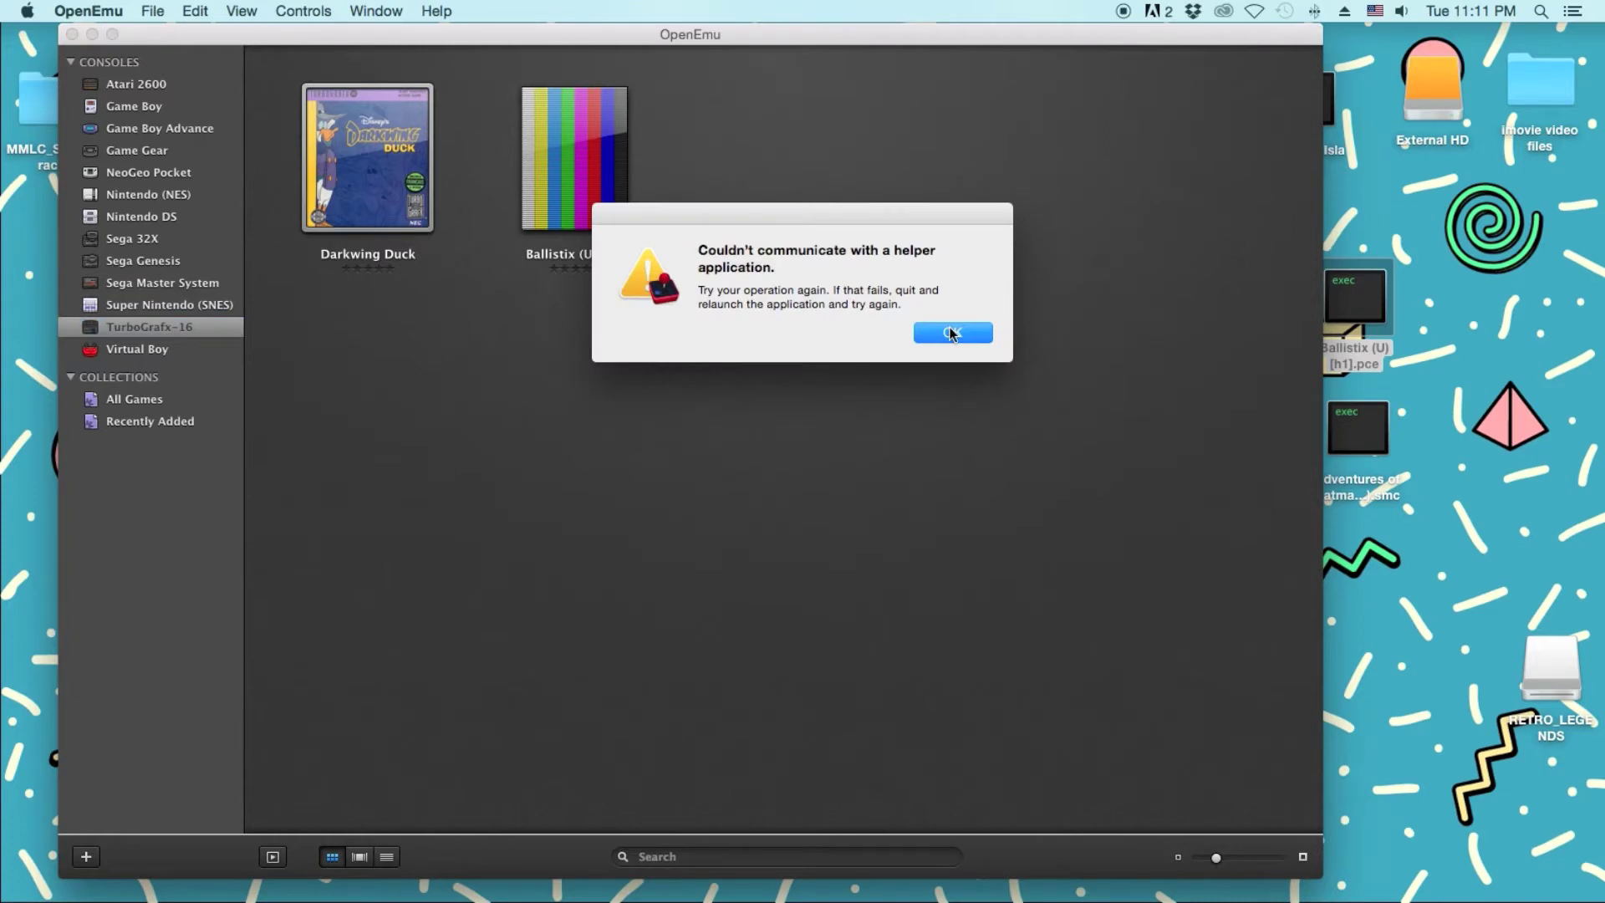
{"action": "left_click", "coordinate": [970, 332]}
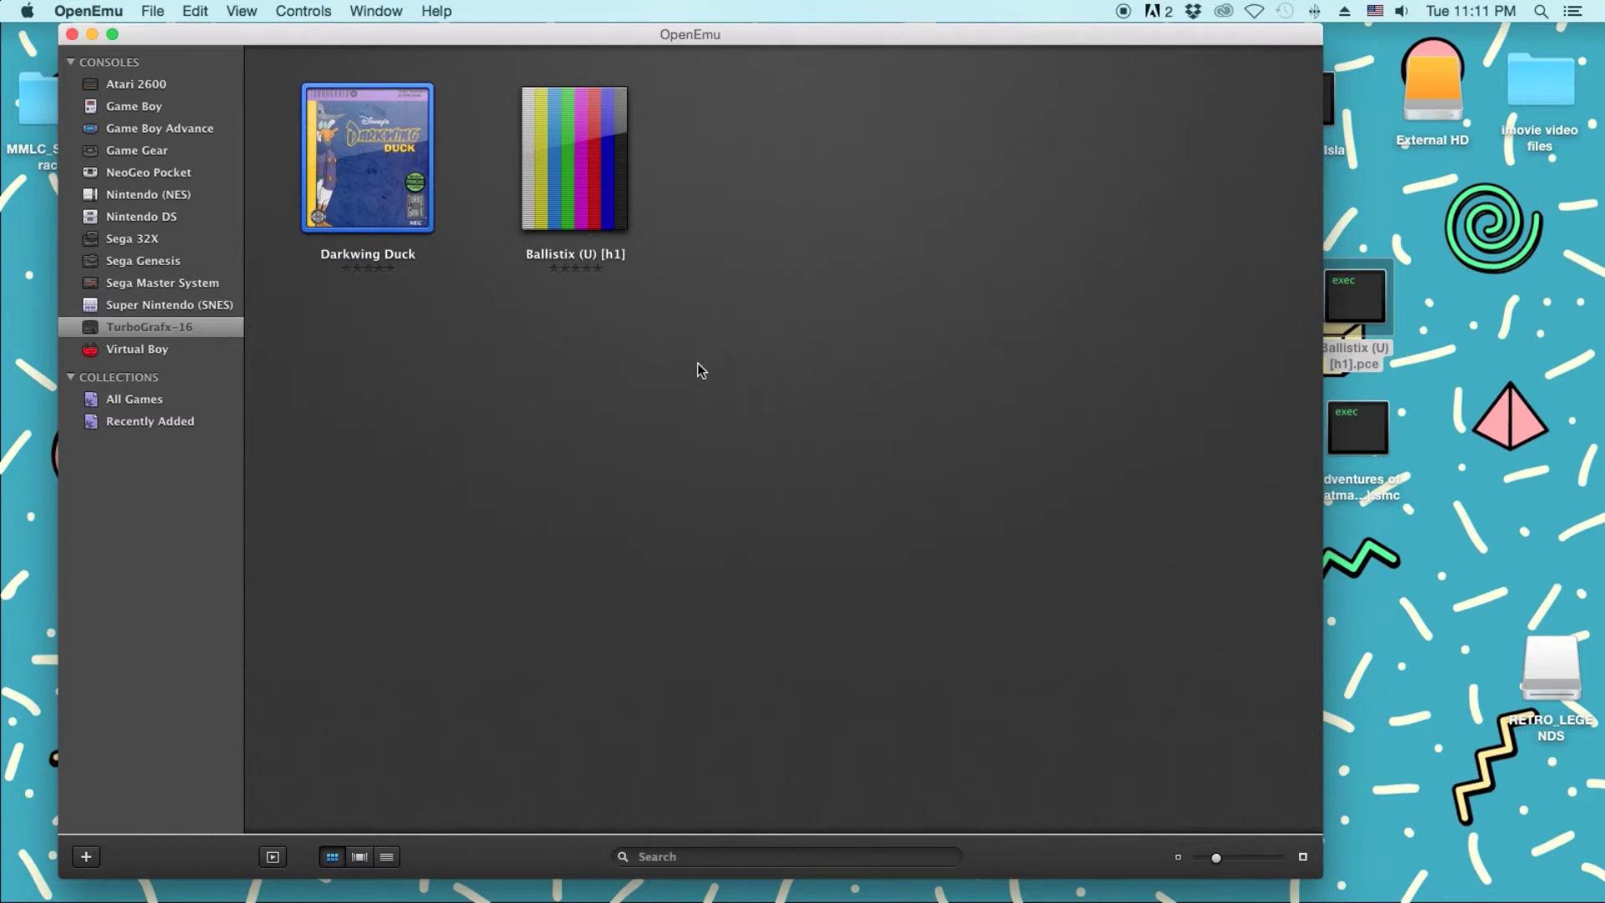
Delete the Teenage Mutant Ninja Turtles game from the Sega Genesis library, moving its files to the Trash.
{"action": "left_click", "coordinate": [148, 263]}
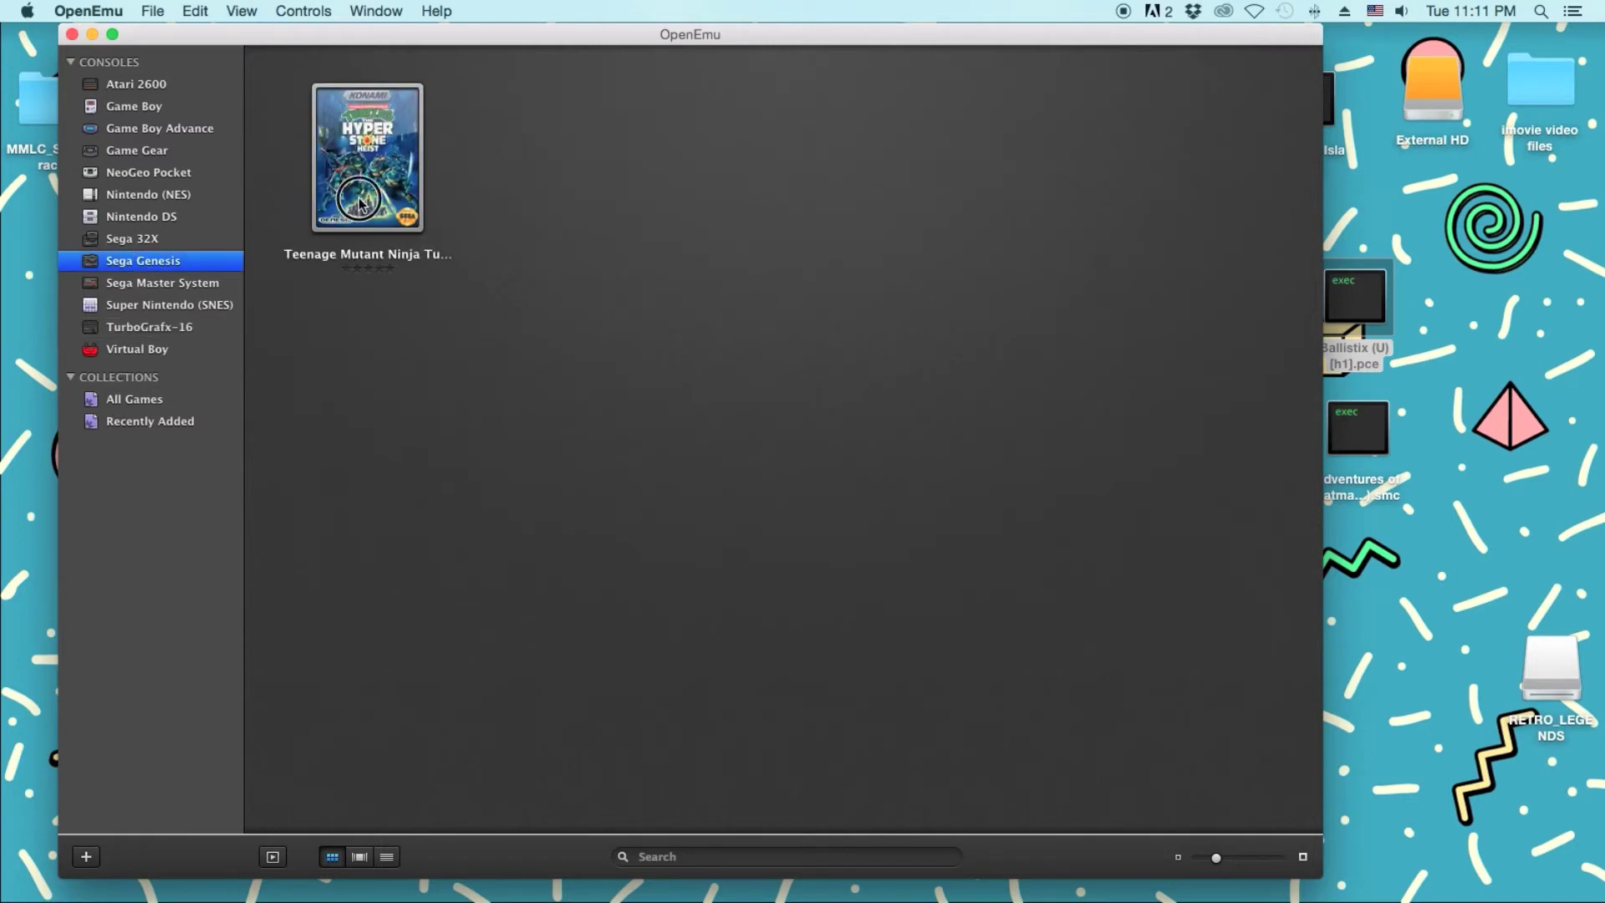
{"action": "left_click", "coordinate": [360, 204]}
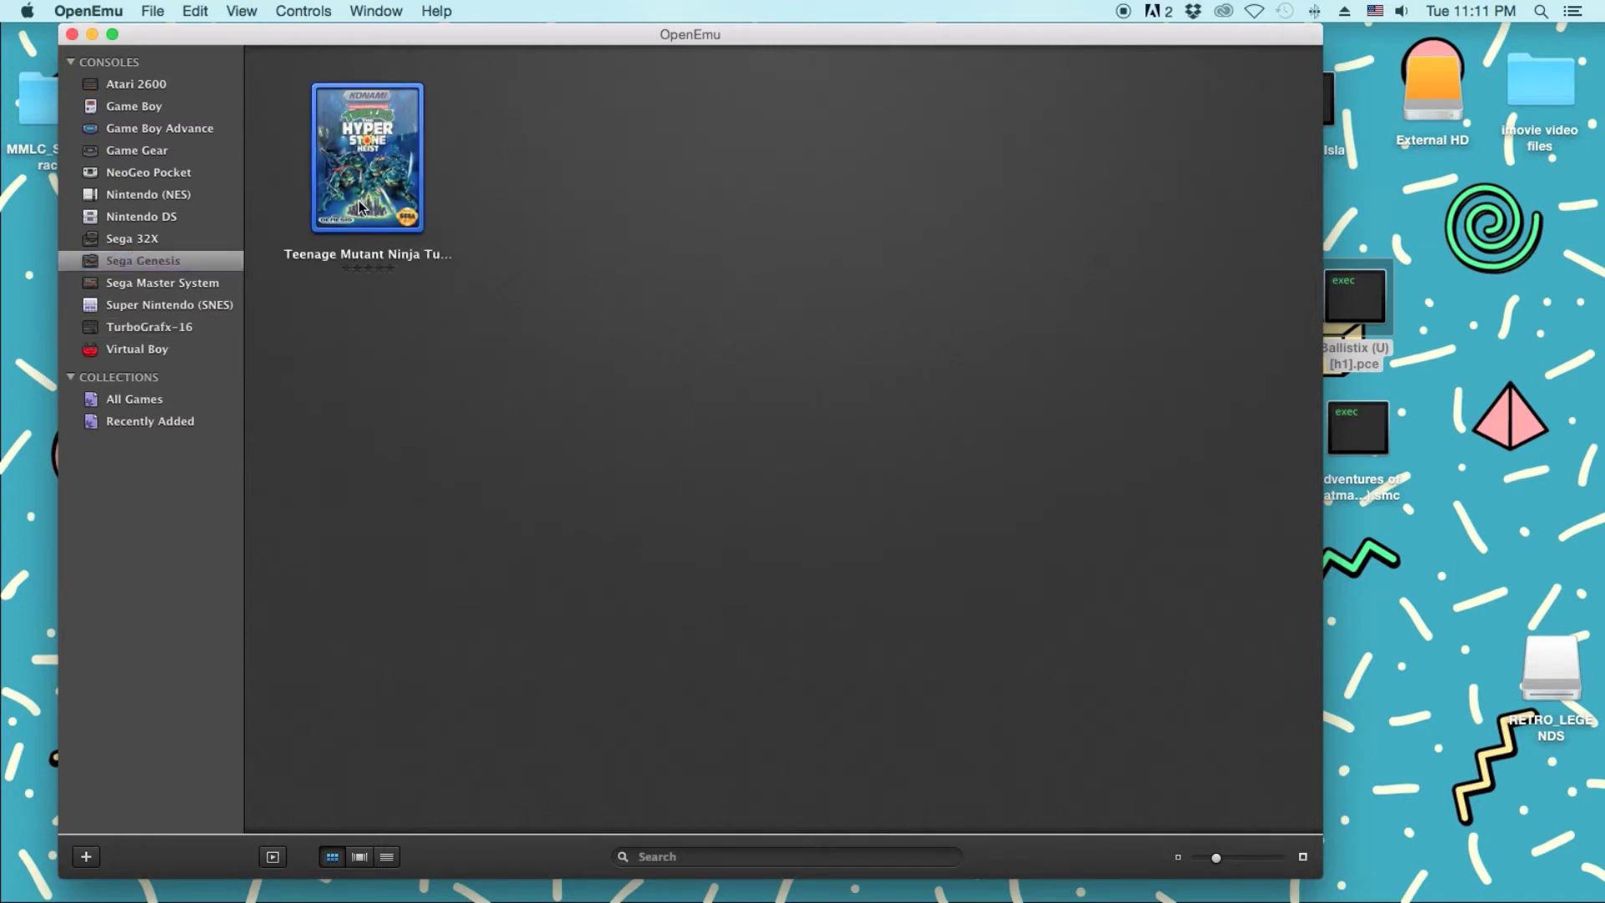
{"action": "key", "text": "BackSpace"}
{"action": "left_click", "coordinate": [915, 366]}
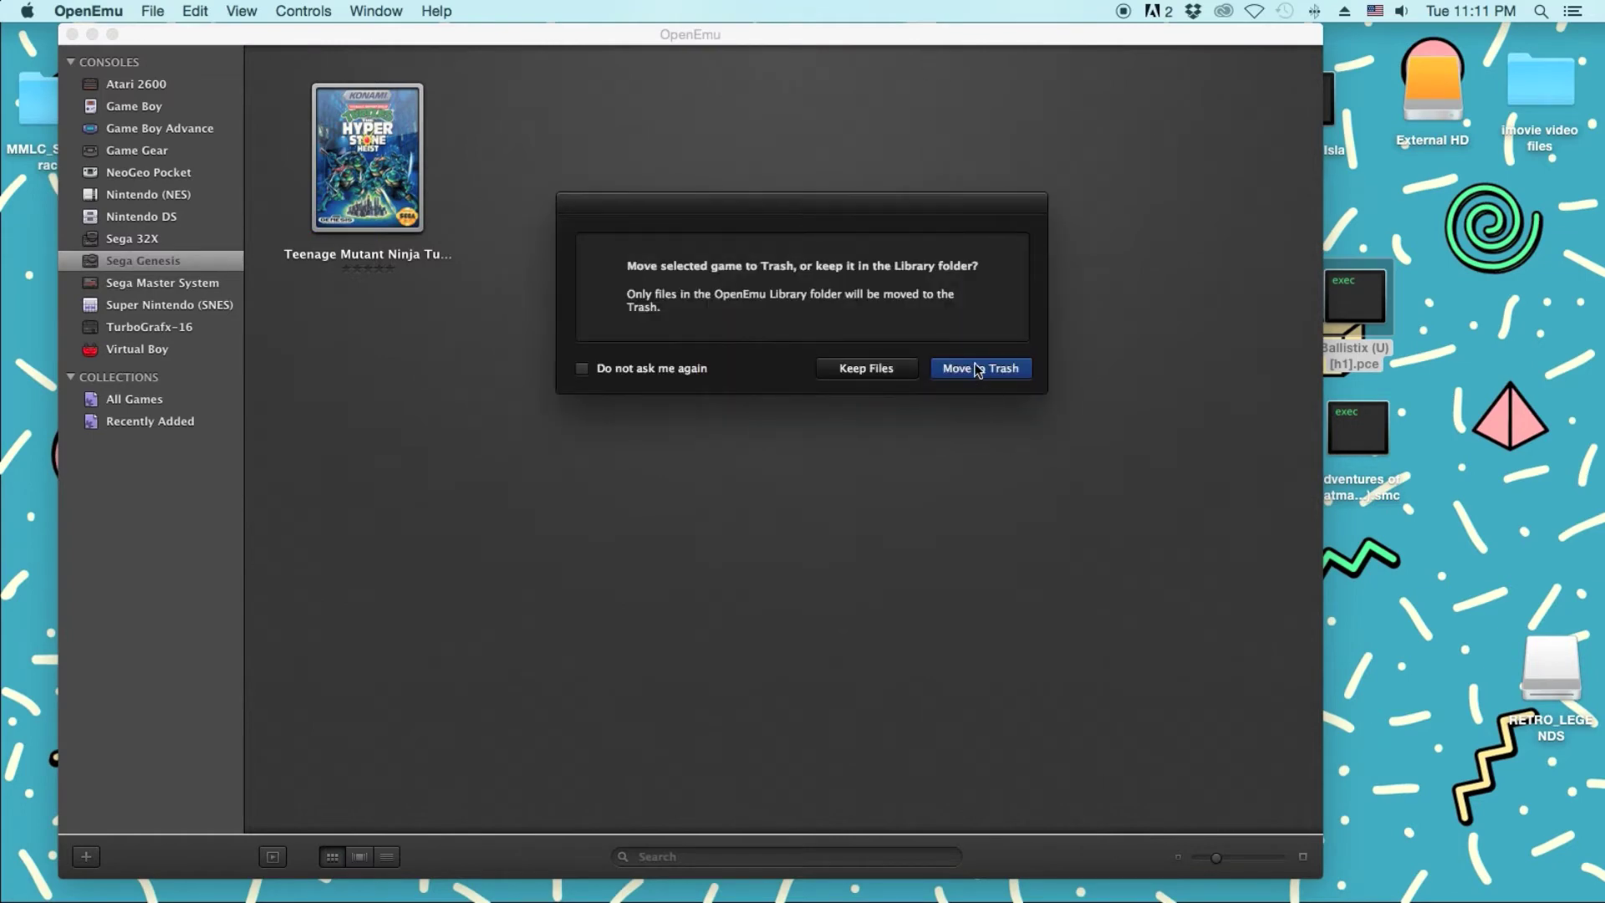
{"action": "left_click", "coordinate": [978, 370]}
Add the Teenage Mutant Ninja Turtles .bin file from the desktop to the Sega Genesis library, repositioning the window around it.
{"action": "left_click_drag", "start_coordinate": [981, 58], "coordinate": [823, 40]}
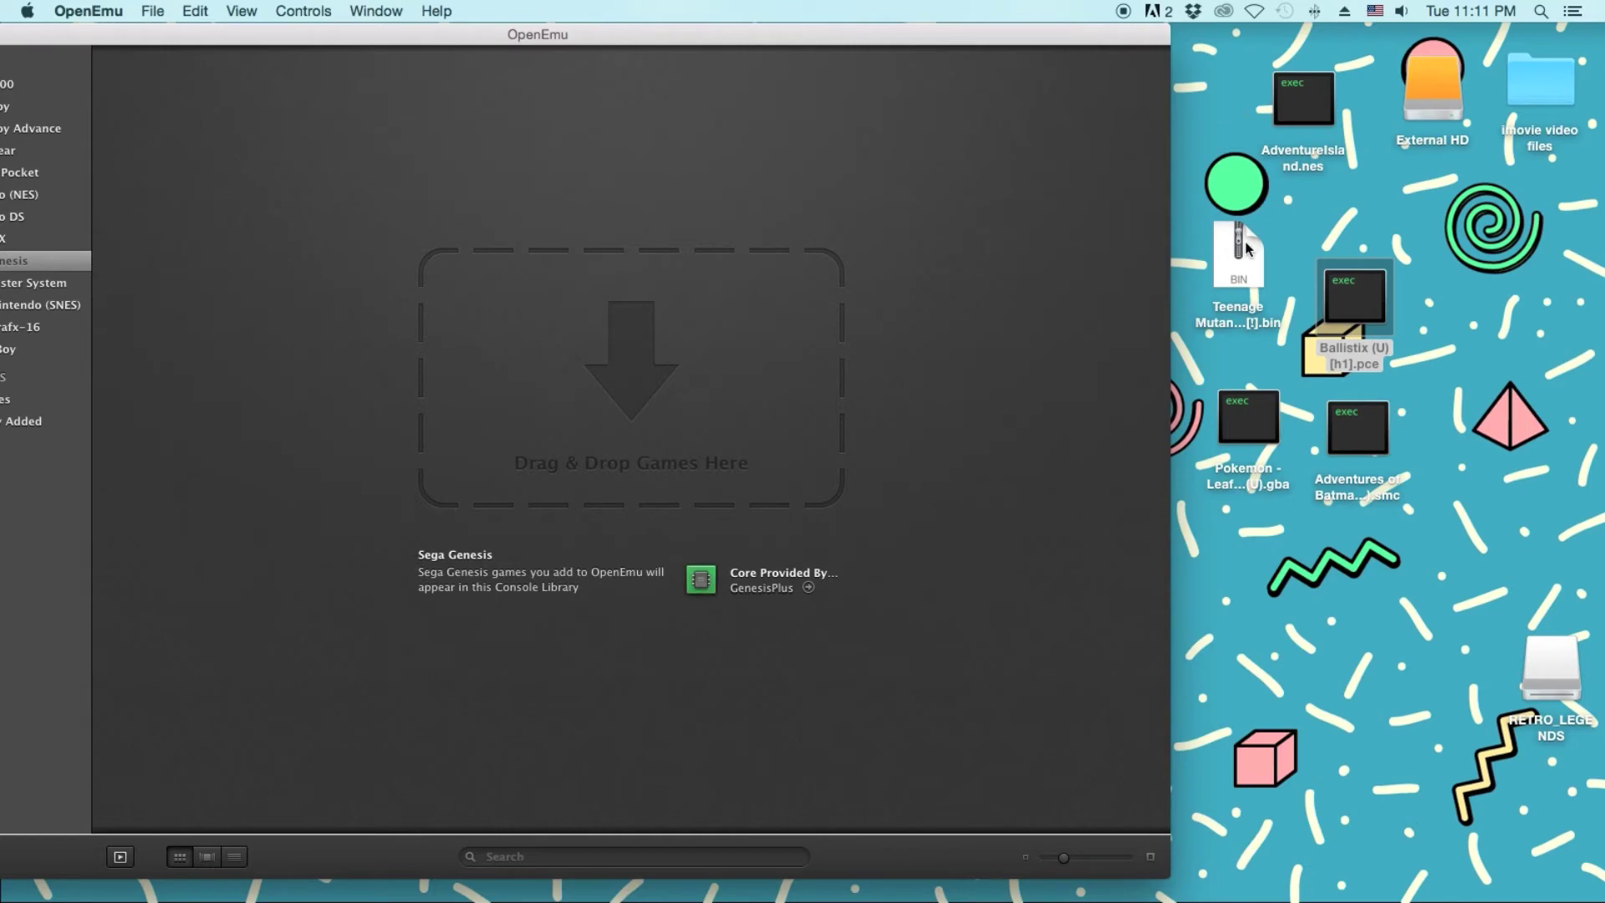
{"action": "left_click_drag", "start_coordinate": [1244, 243], "coordinate": [341, 293]}
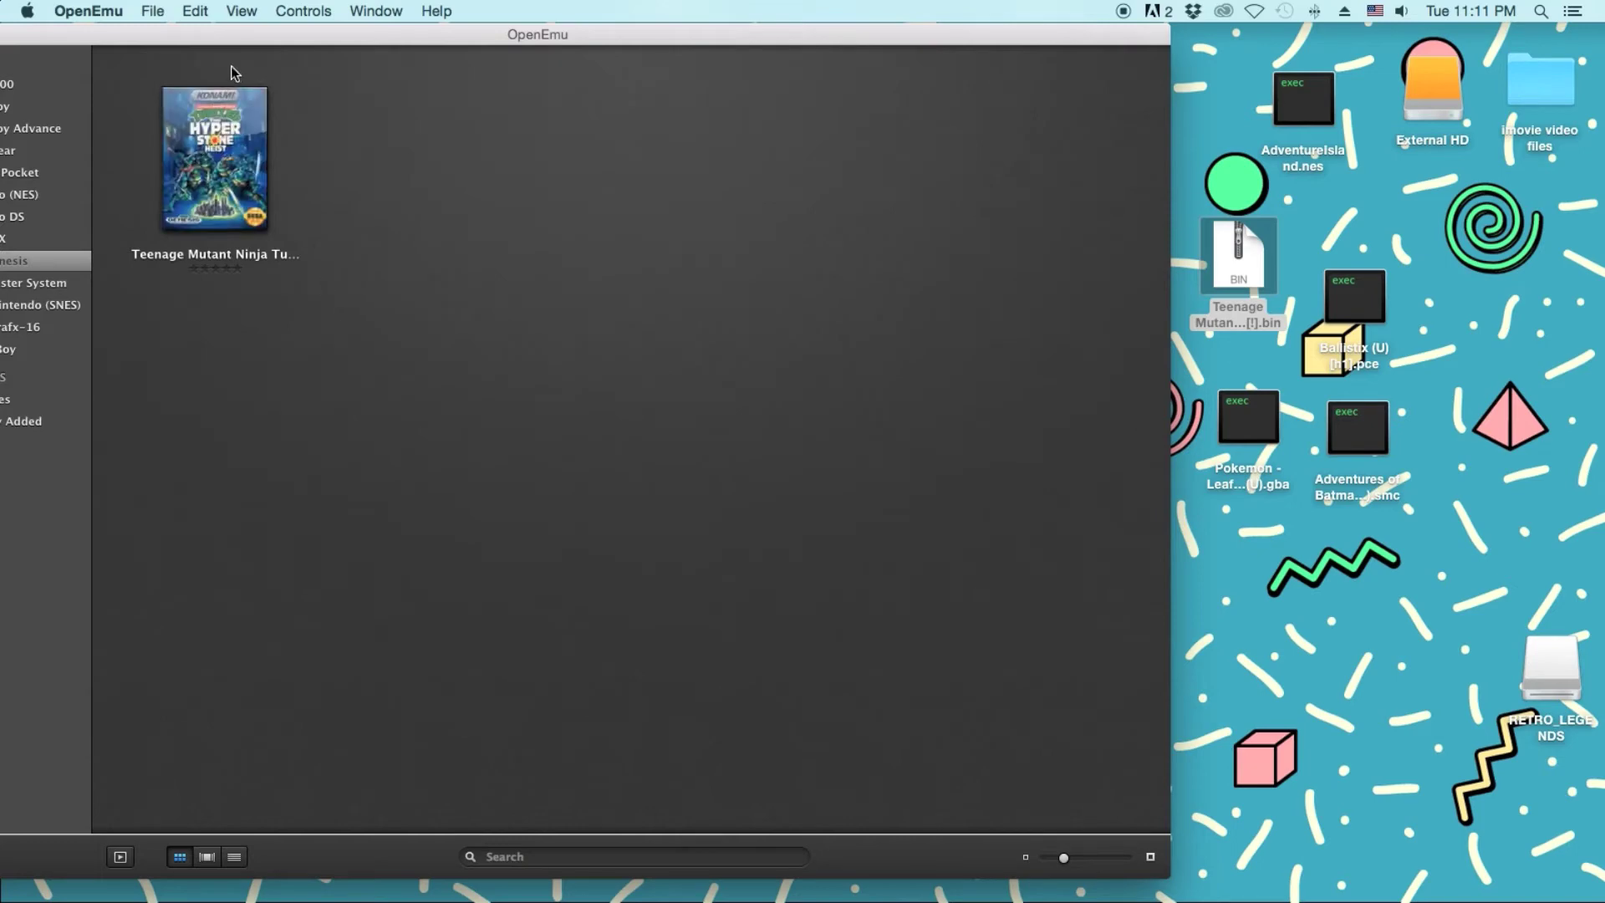
{"action": "left_click_drag", "start_coordinate": [236, 32], "coordinate": [340, 32]}
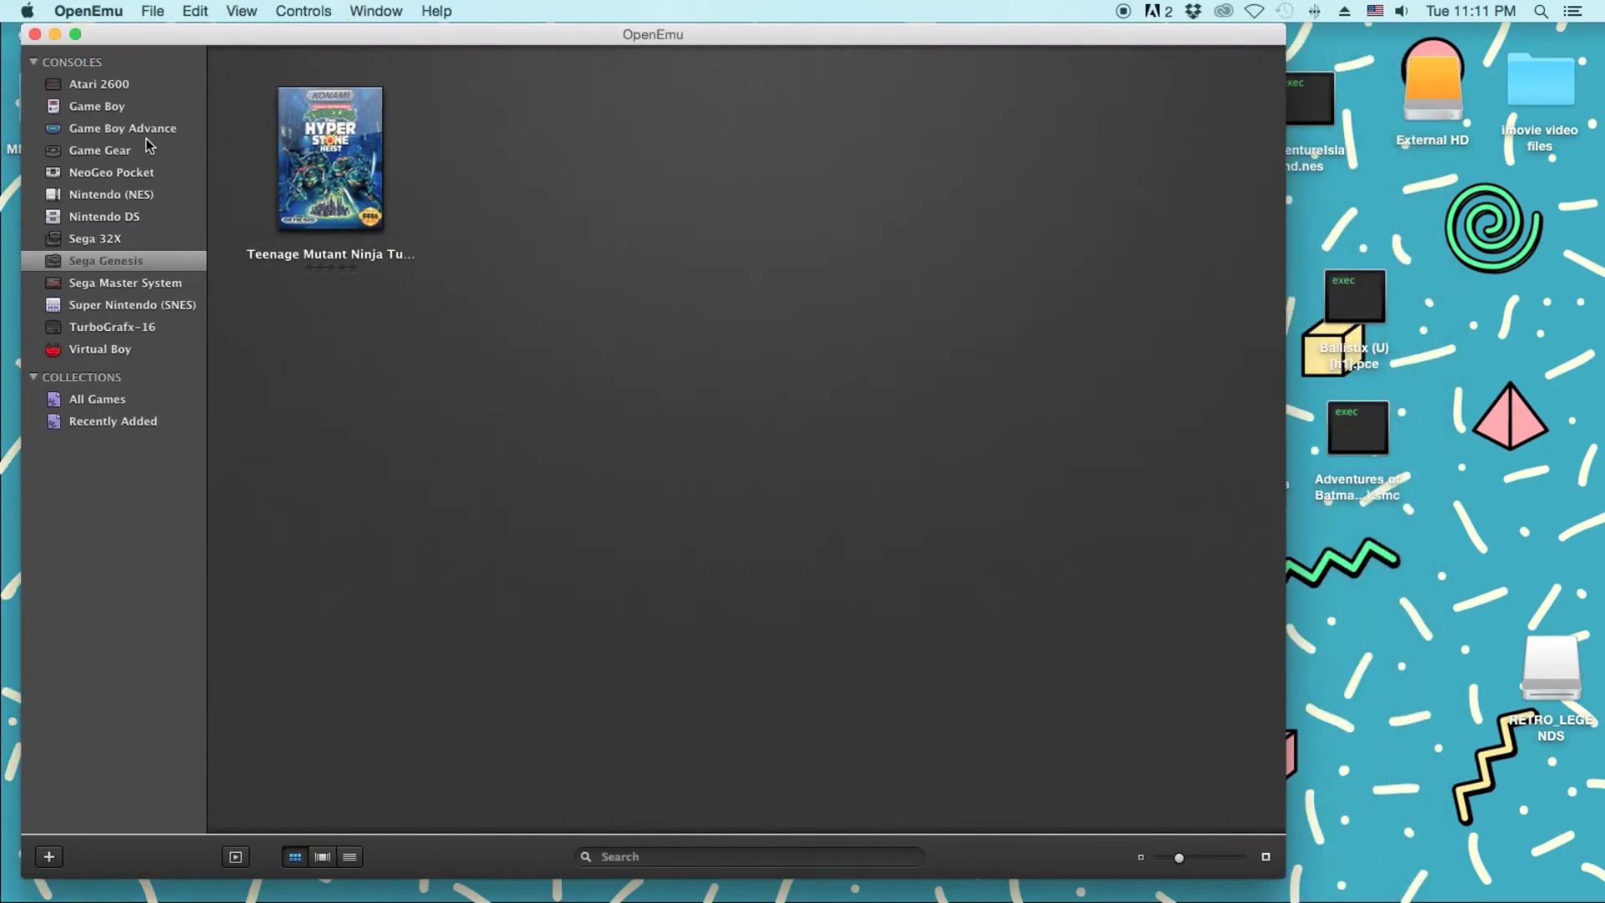
Add the Adventures of Batman & Robin .smc file from the desktop to the Super Nintendo (SNES) library, repositioning the window around it.
{"action": "left_click", "coordinate": [164, 311]}
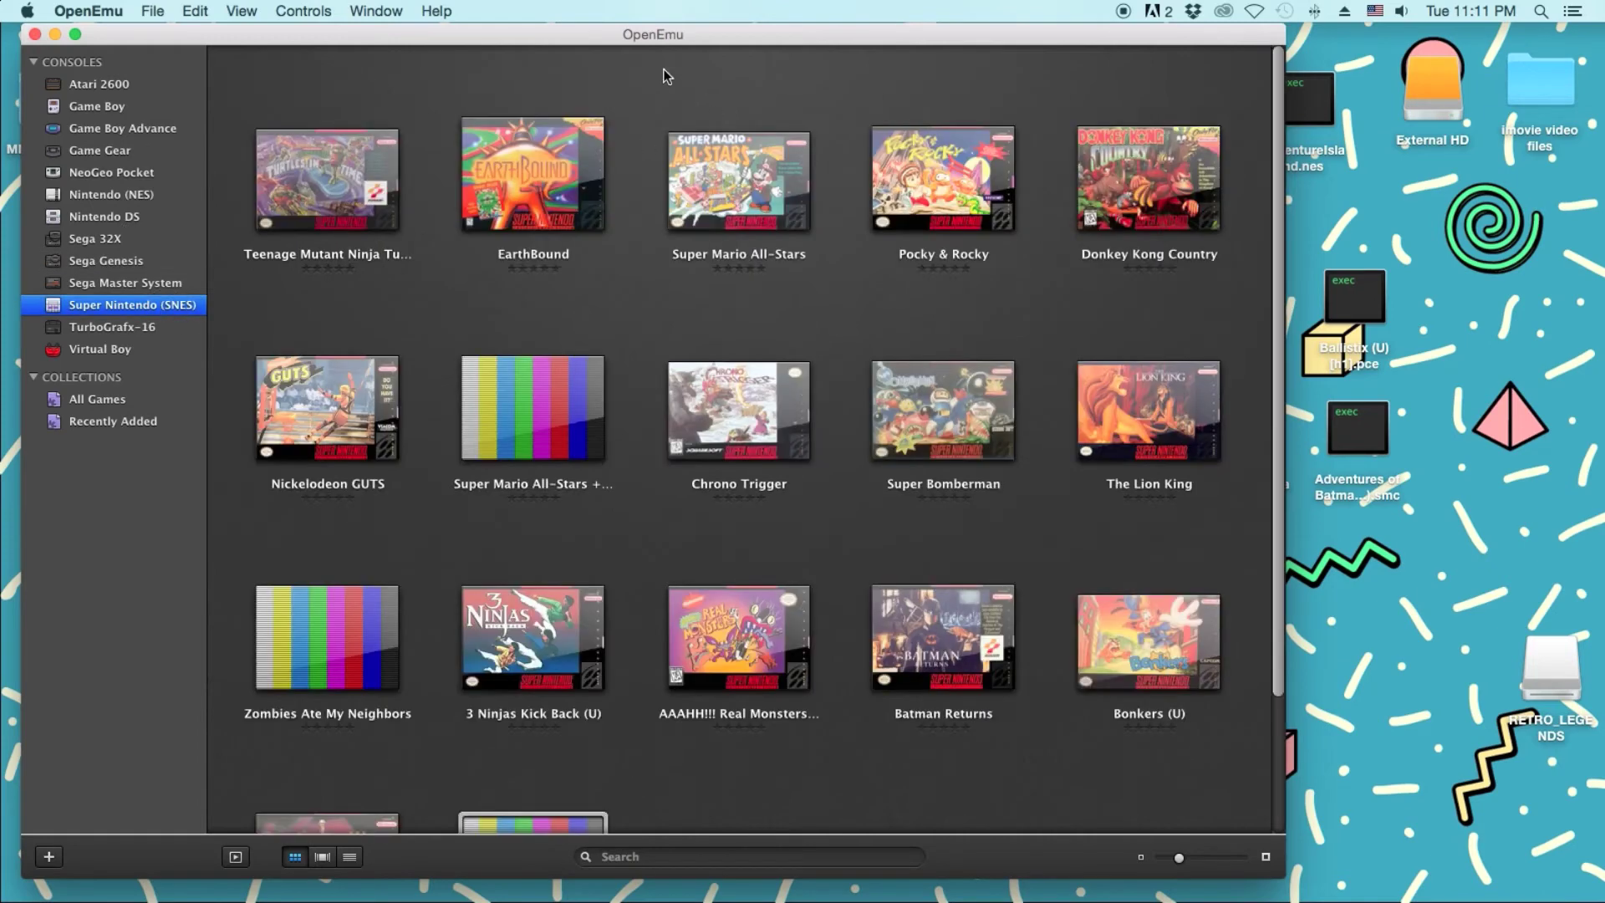
{"action": "left_click_drag", "start_coordinate": [568, 39], "coordinate": [481, 39]}
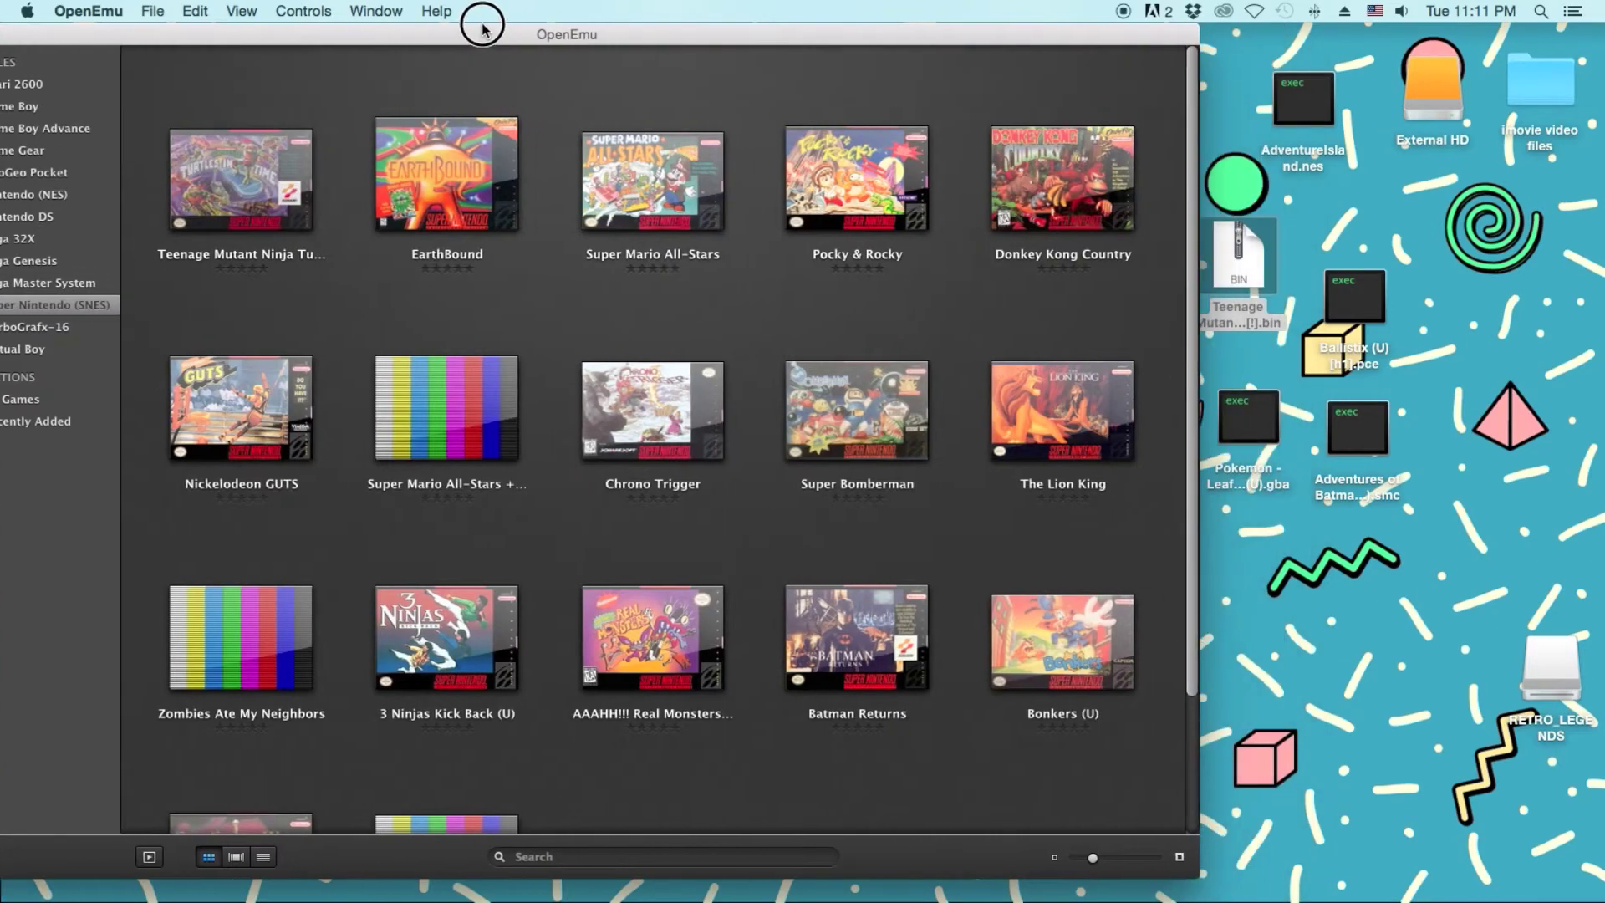
{"action": "left_click_drag", "start_coordinate": [1352, 448], "coordinate": [764, 599]}
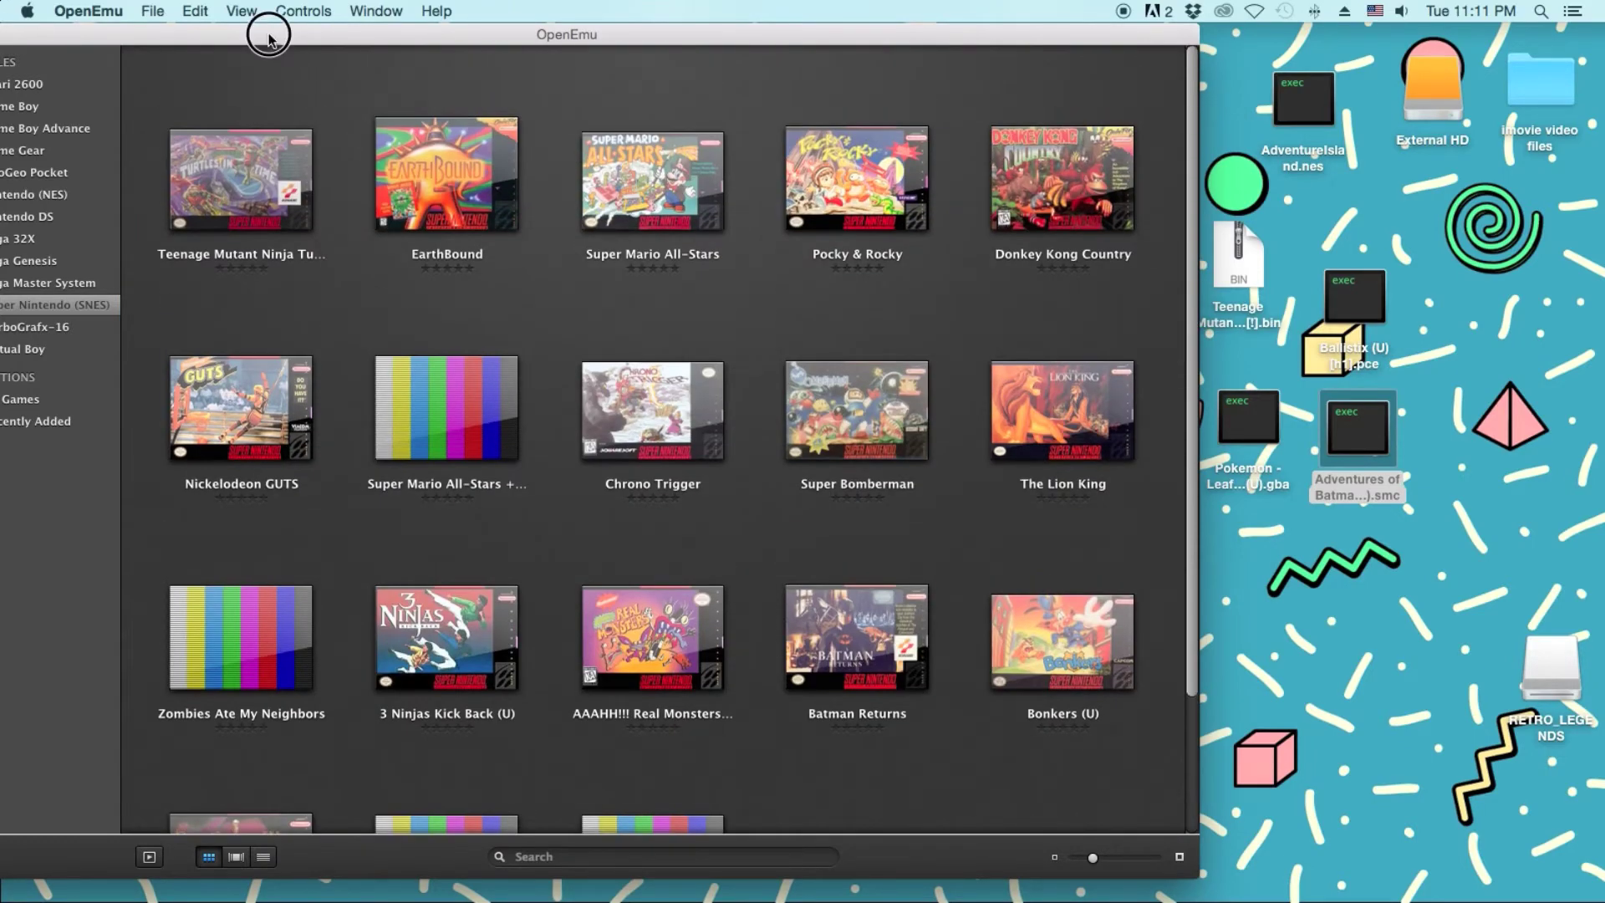
{"action": "left_click_drag", "start_coordinate": [269, 30], "coordinate": [321, 17]}
Launch Adventures of Batman & Robin from the Super Nintendo library and move its window fully into view.
{"action": "scroll", "coordinate": [422, 199], "scroll_direction": "down", "scroll_amount": 5}
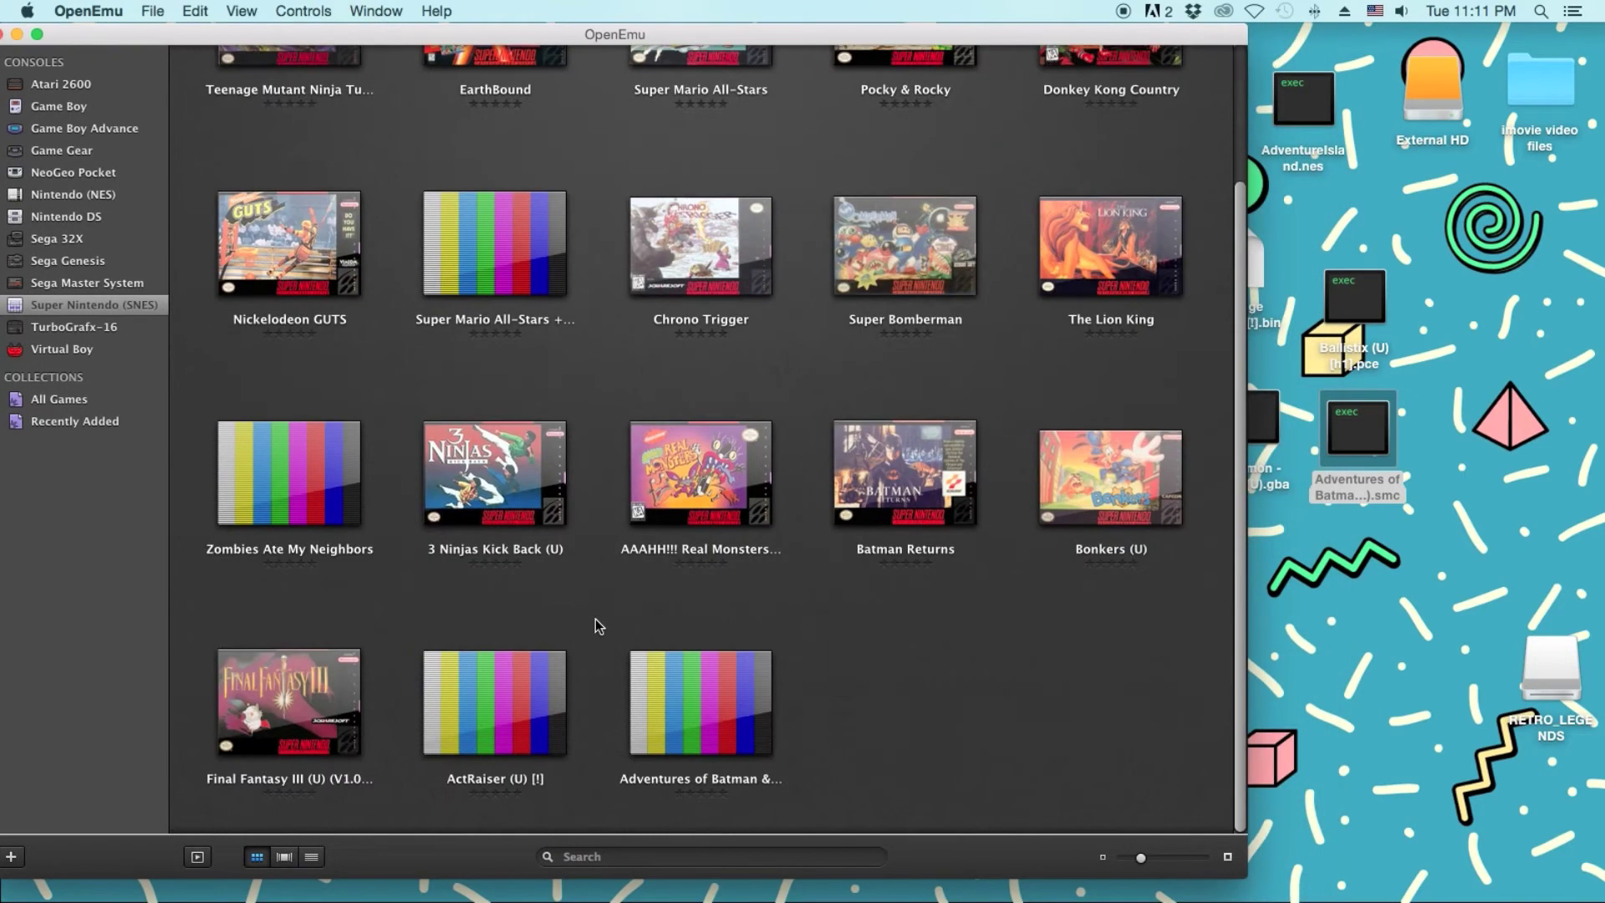
{"action": "double_click", "coordinate": [736, 717]}
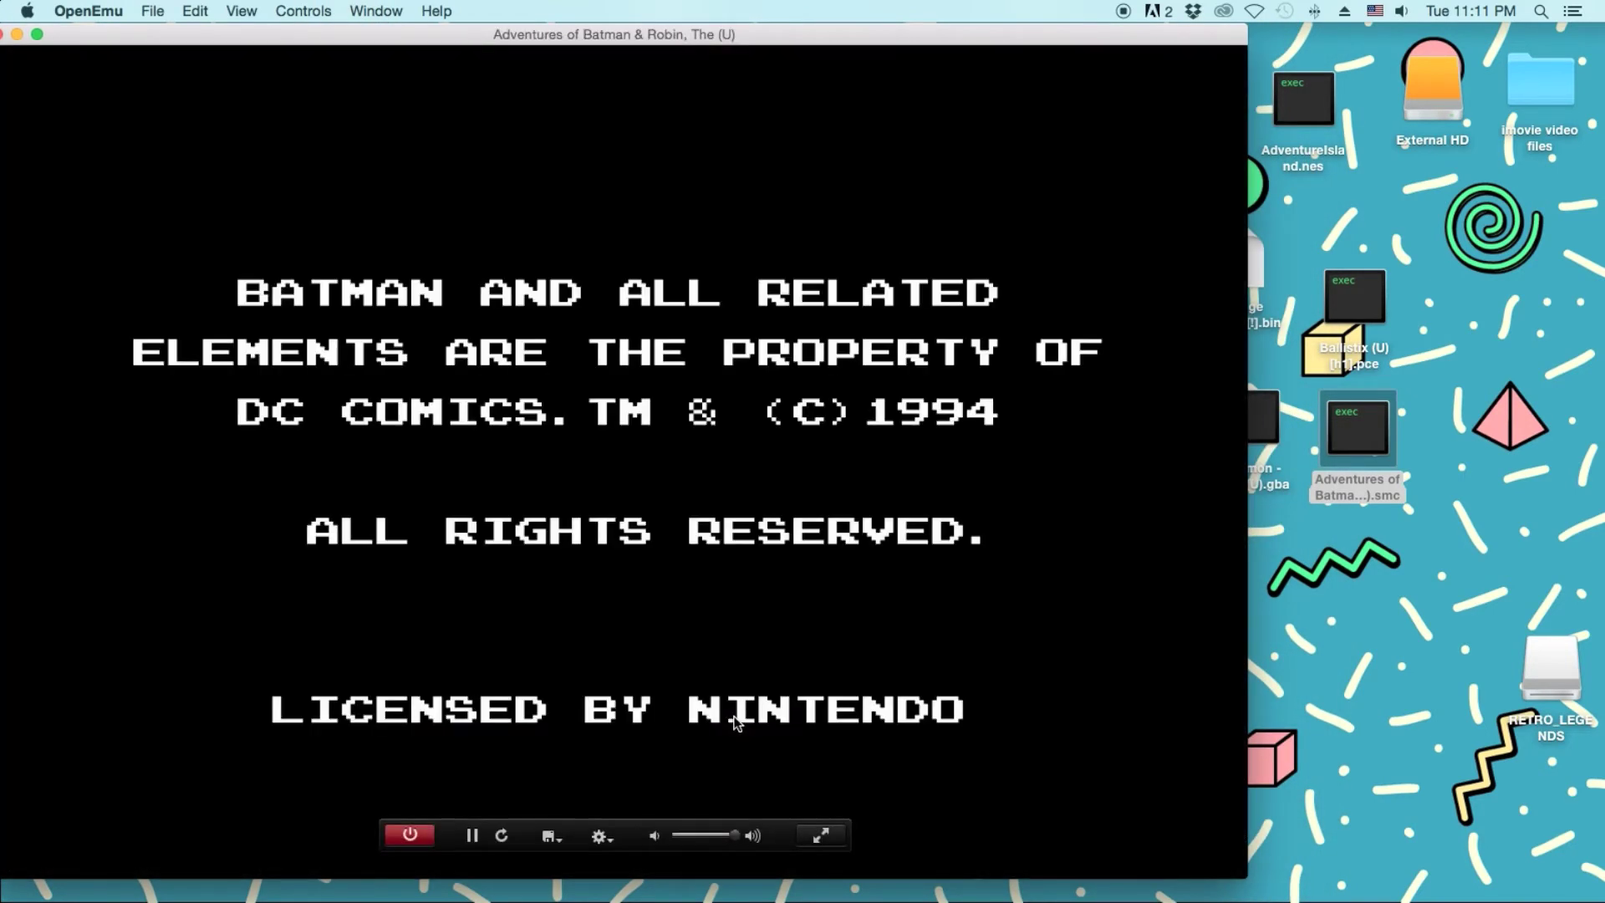
{"action": "left_click_drag", "start_coordinate": [570, 33], "coordinate": [632, 32]}
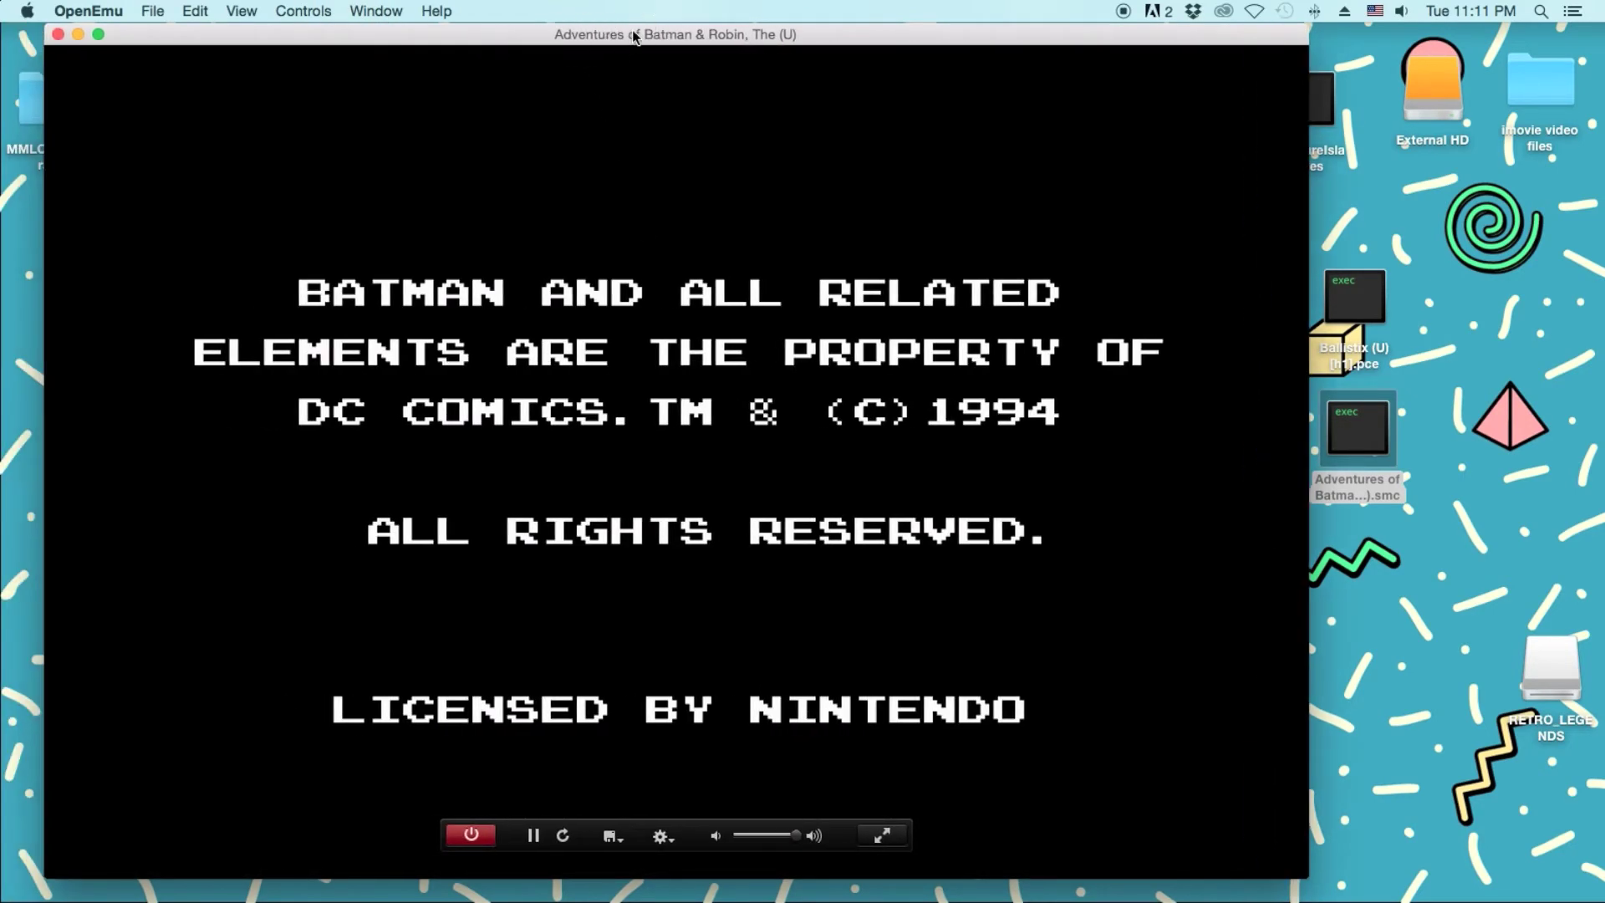
{"action": "mouse_move", "coordinate": [566, 368]}
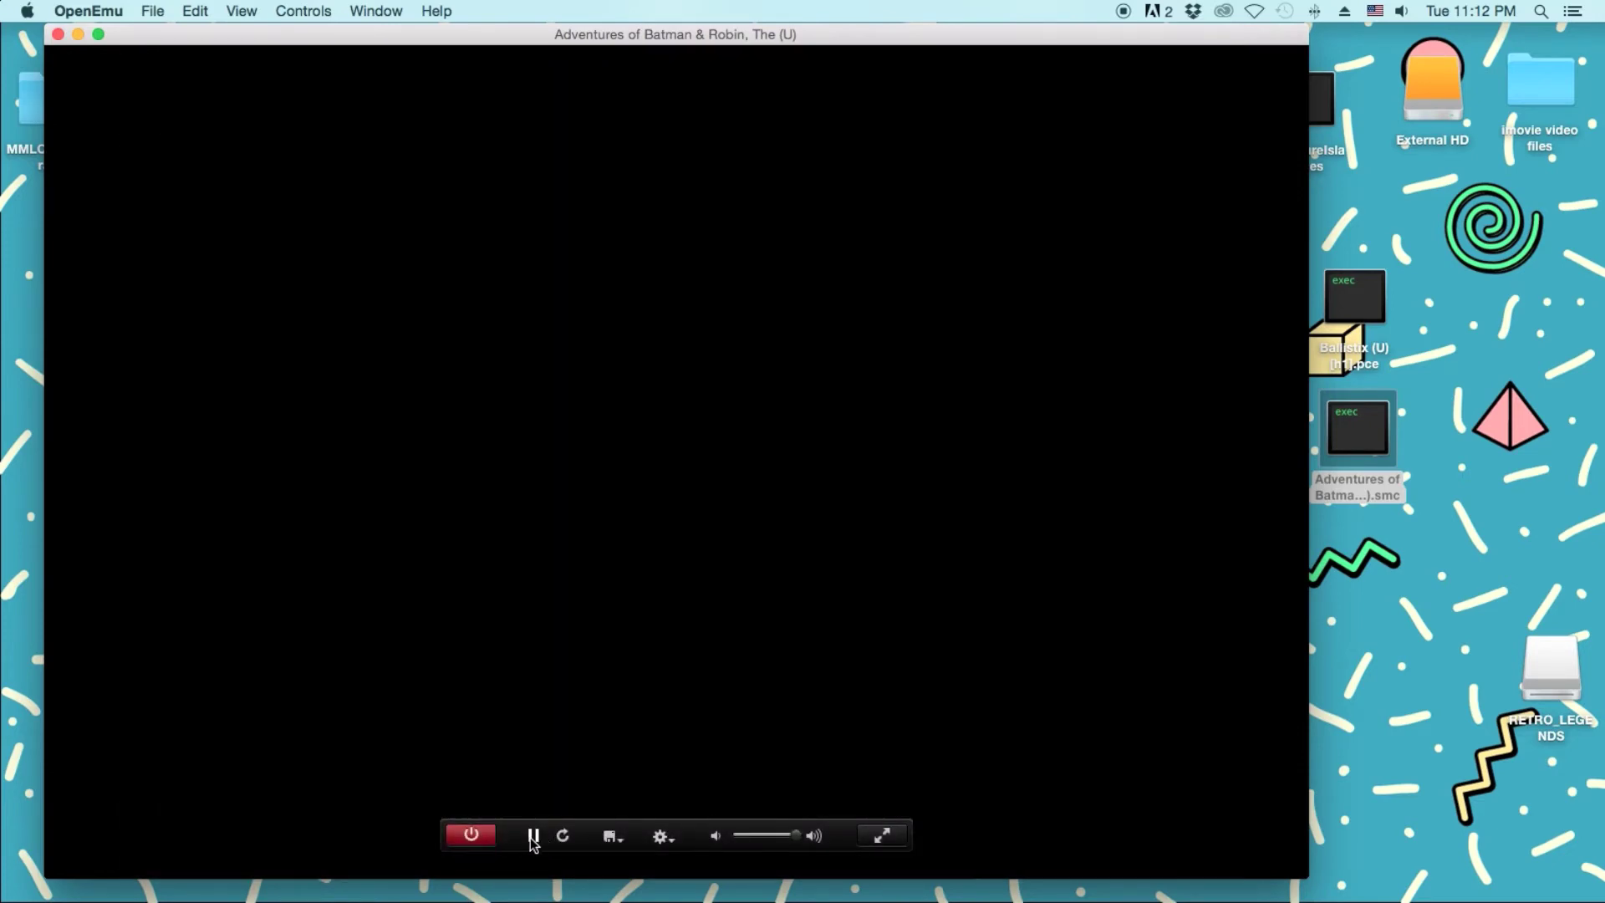
Pause the running game and restart the console.
{"action": "left_click", "coordinate": [533, 836]}
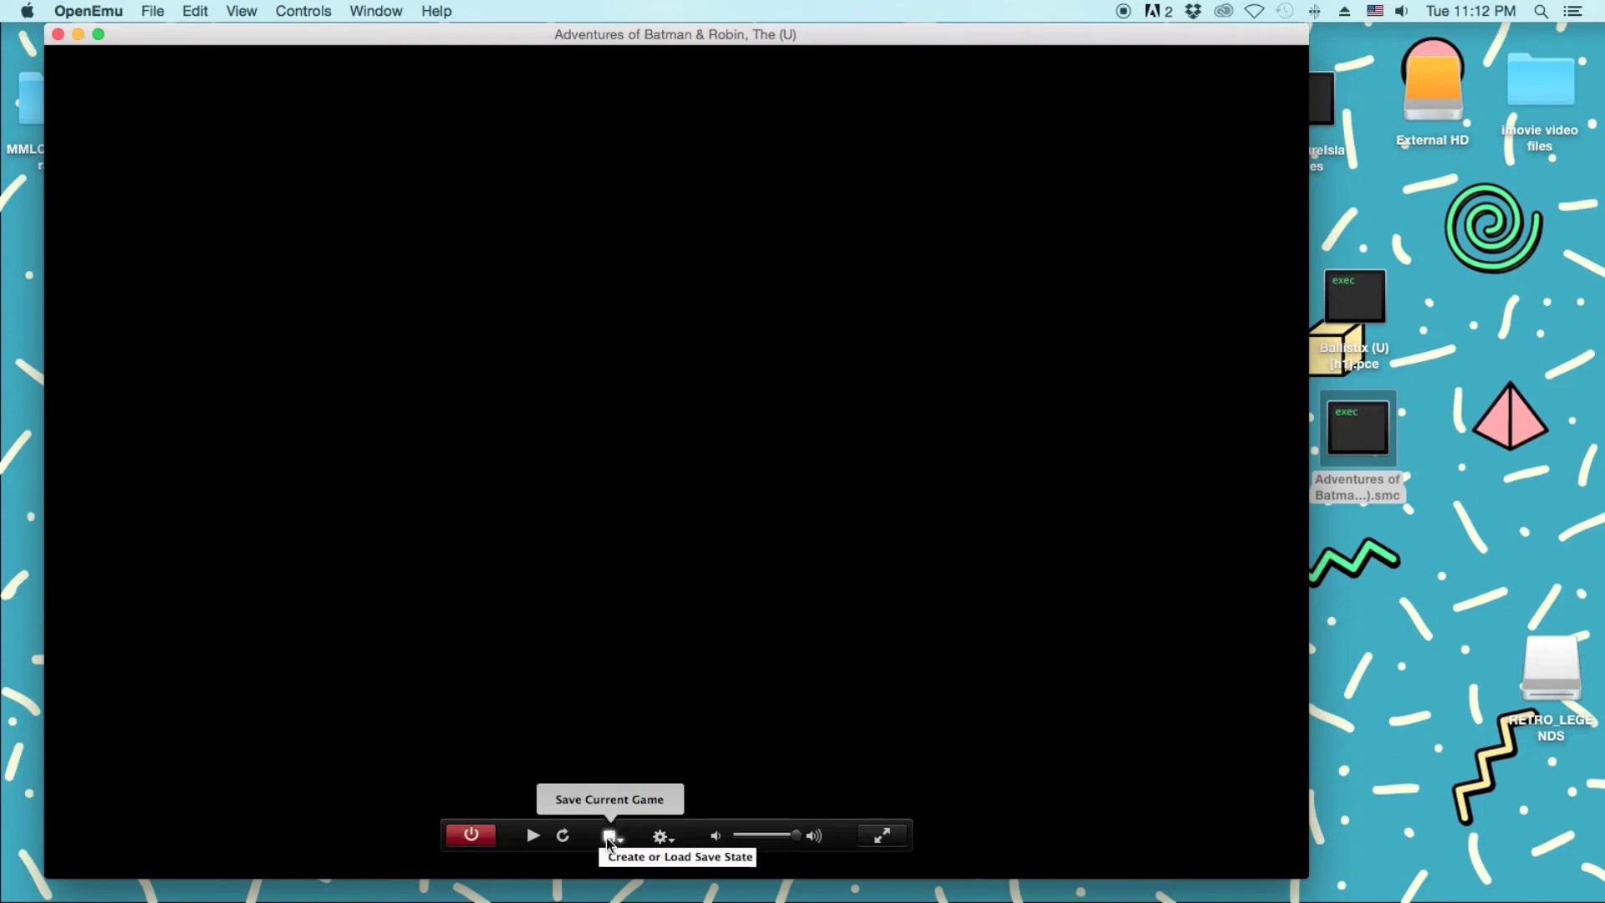
{"action": "left_click", "coordinate": [562, 837]}
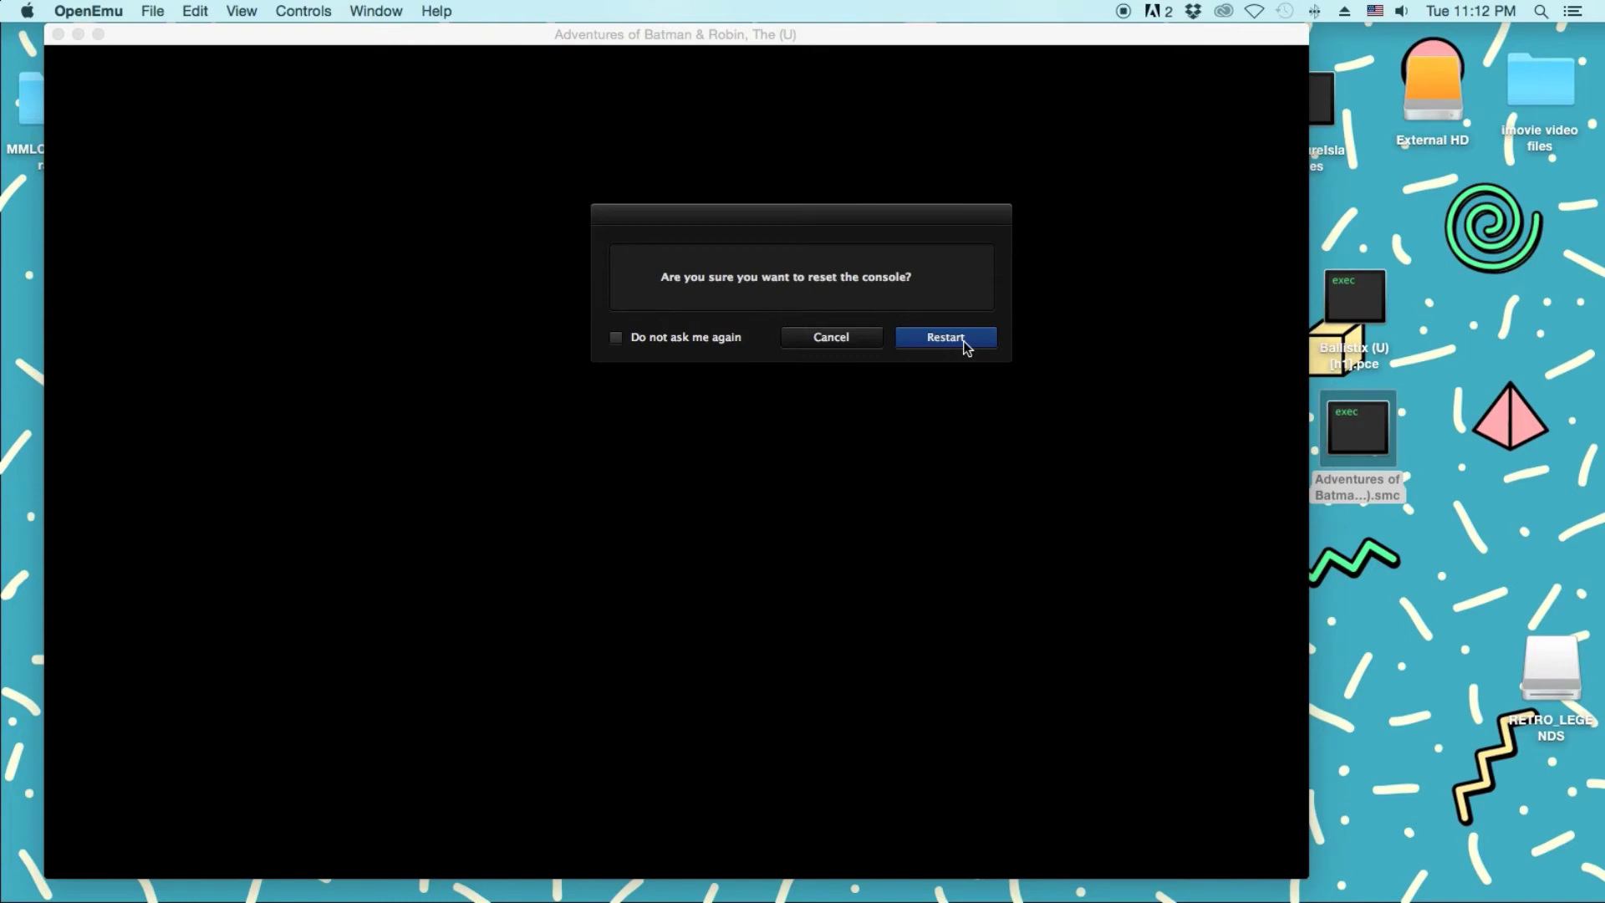
{"action": "left_click", "coordinate": [956, 344]}
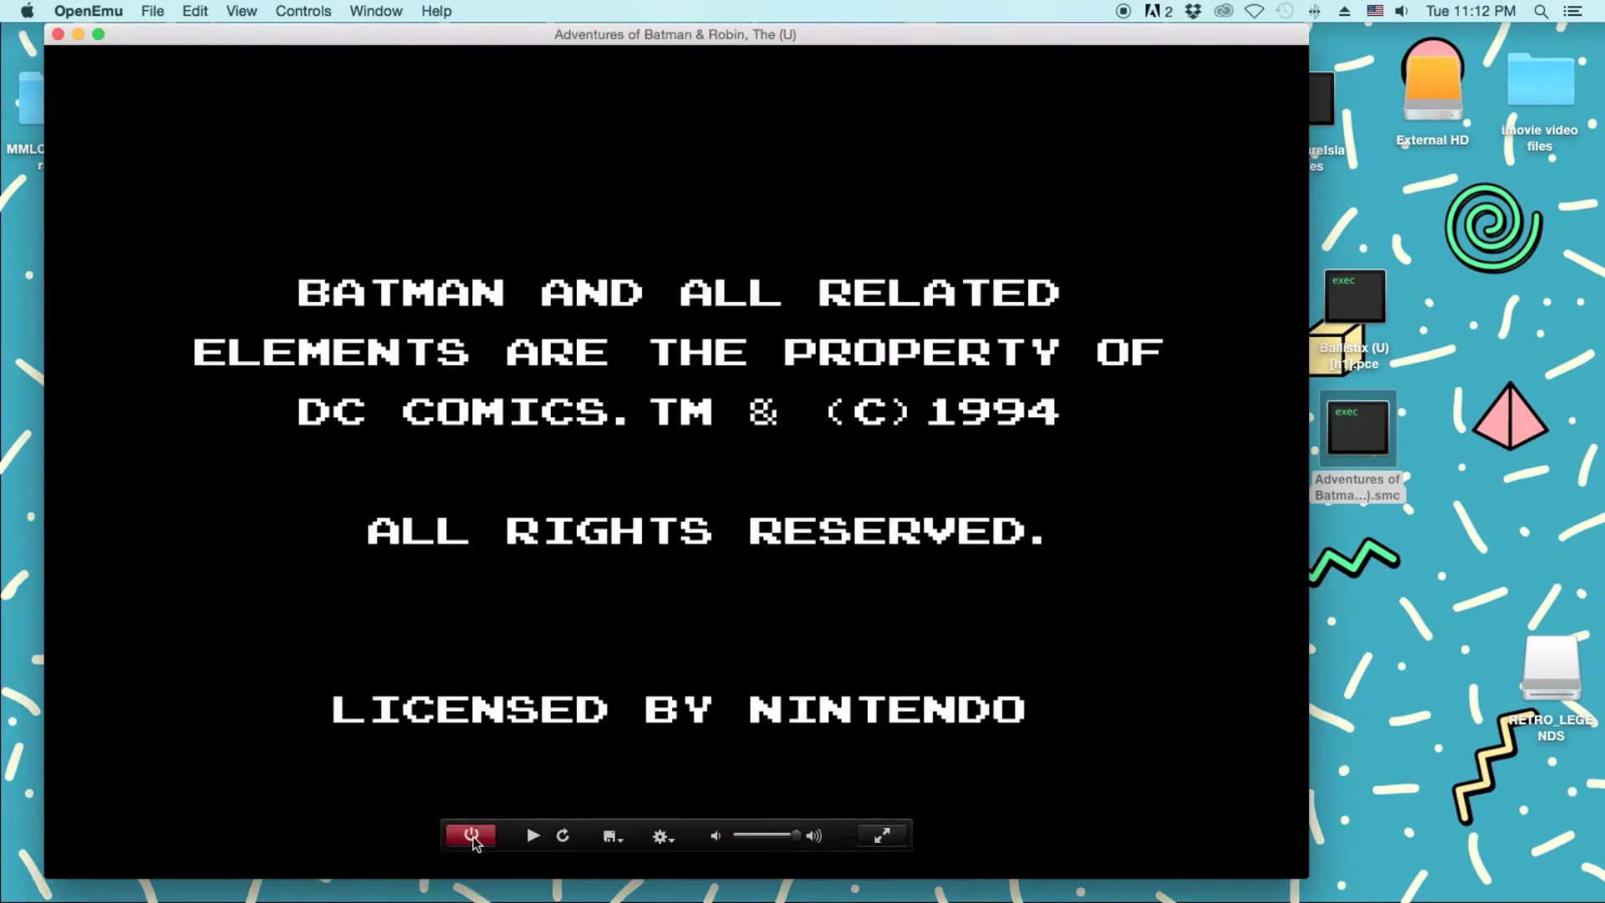
{"action": "left_click", "coordinate": [663, 837]}
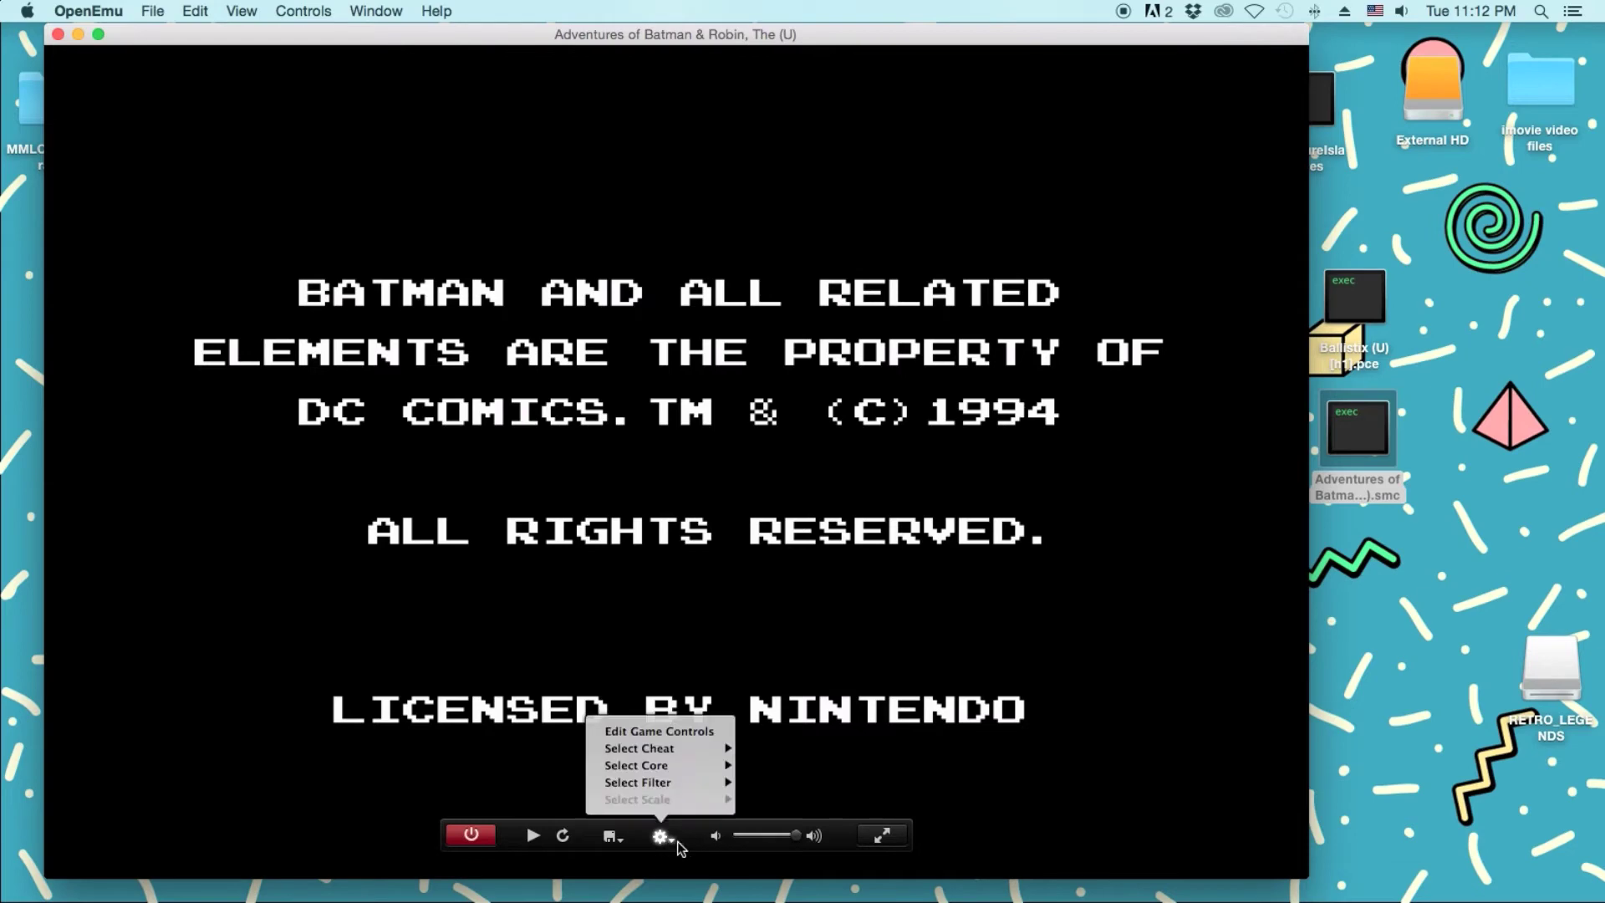
{"action": "left_click", "coordinate": [665, 843]}
{"action": "left_click", "coordinate": [739, 838]}
{"action": "left_click_drag", "start_coordinate": [739, 838], "coordinate": [854, 836]}
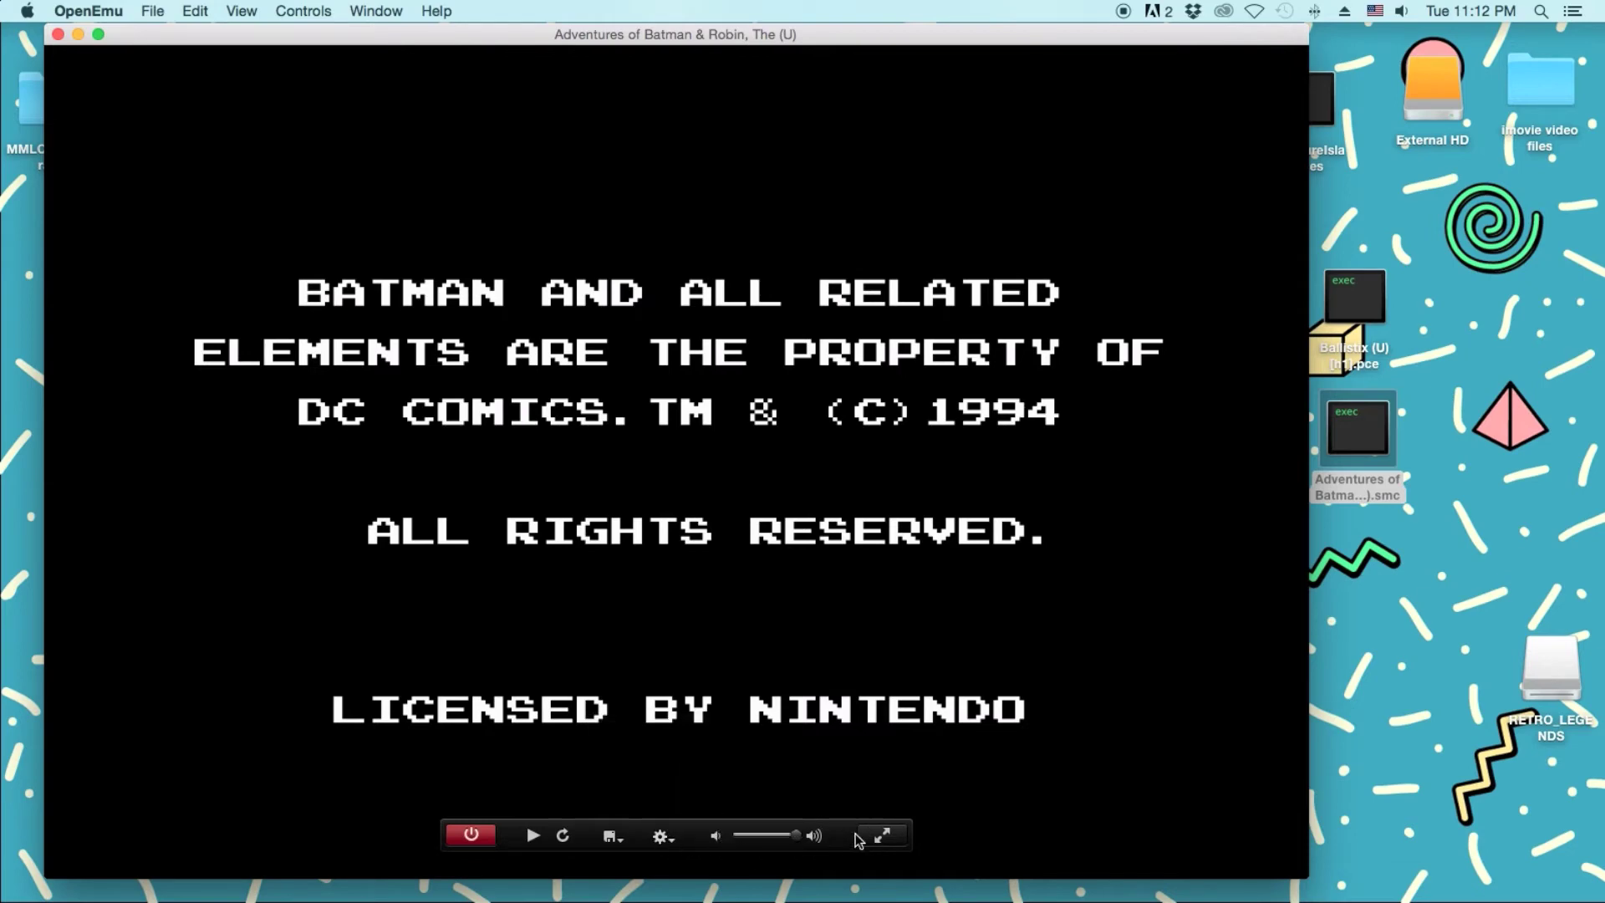
Apply the CRT video filter to Adventures of Batman & Robin and resume play.
{"action": "left_click", "coordinate": [661, 839]}
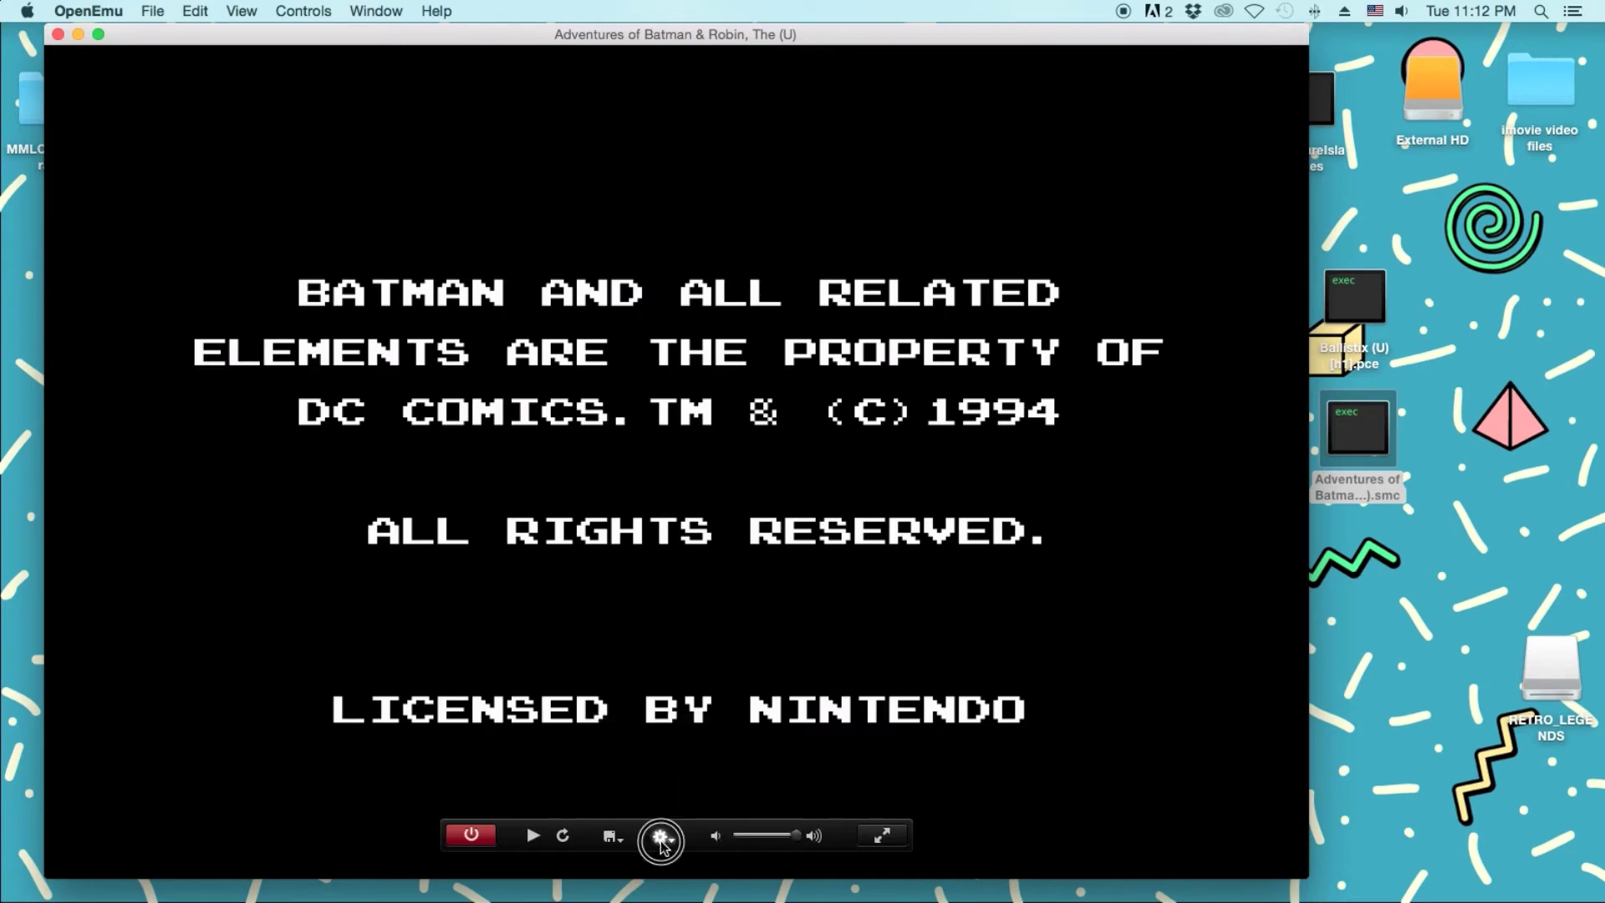
{"action": "mouse_move", "coordinate": [652, 786]}
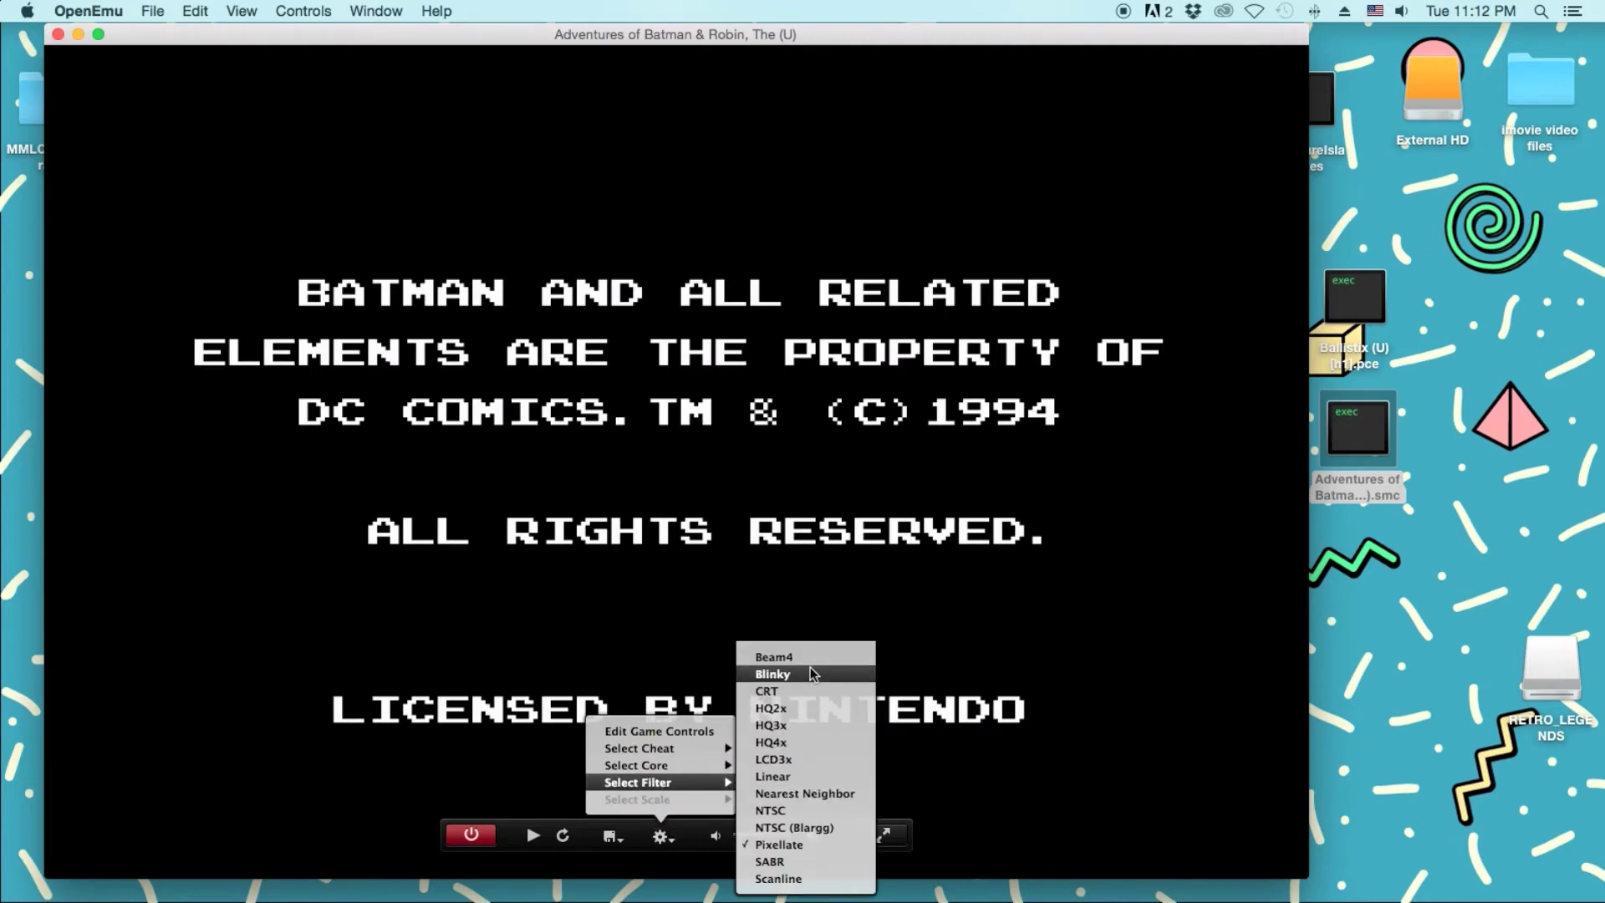
{"action": "left_click", "coordinate": [815, 691]}
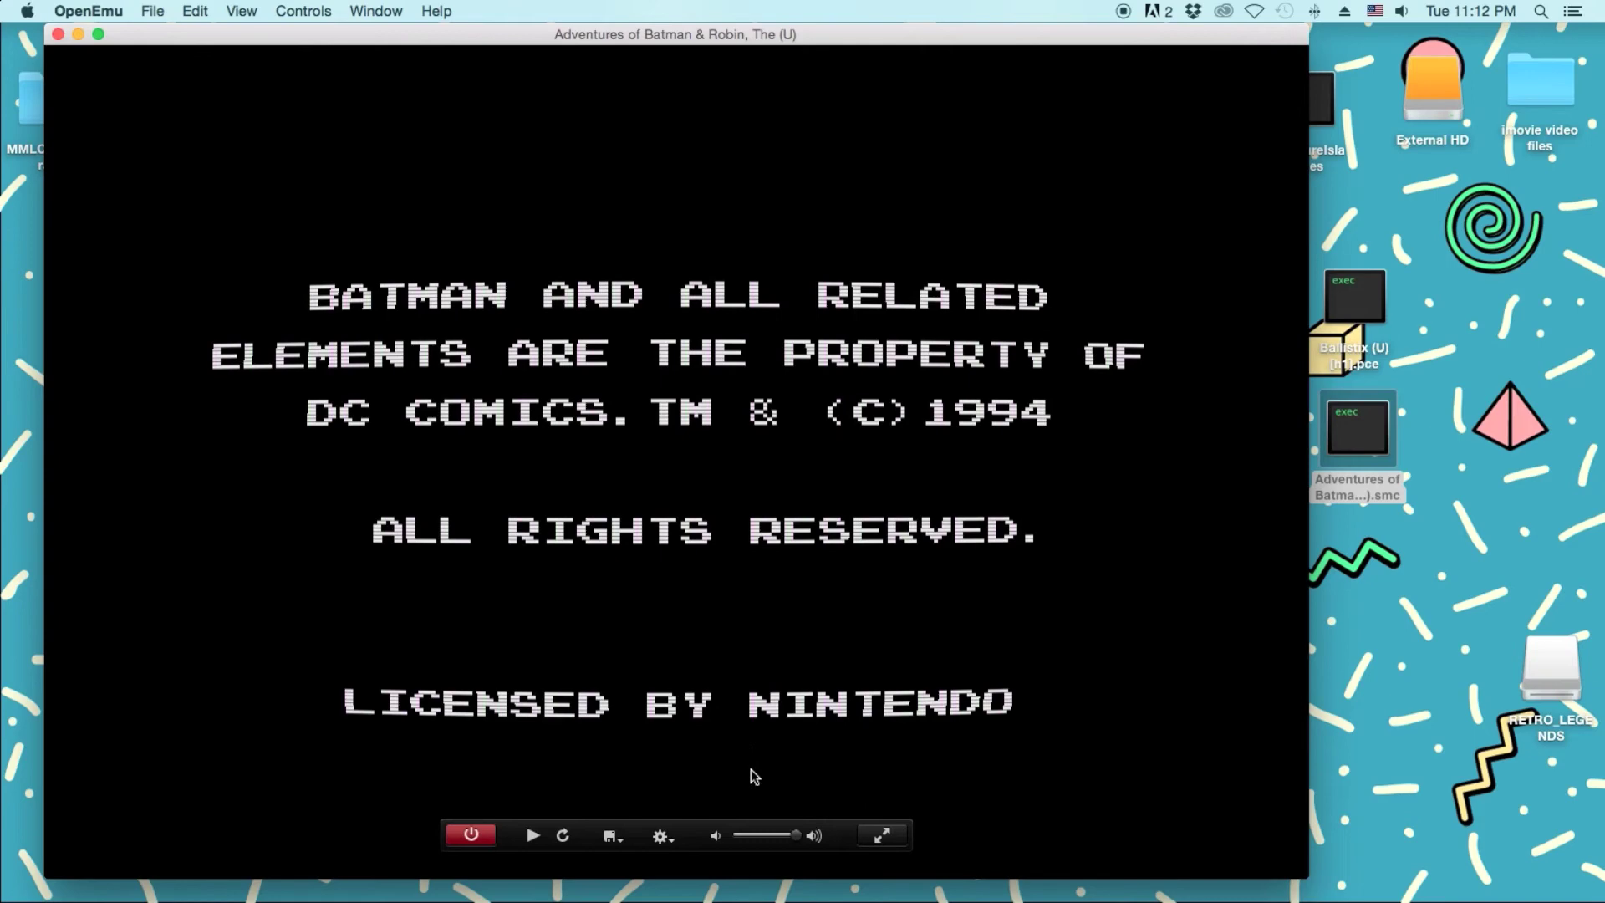
{"action": "left_click", "coordinate": [527, 838]}
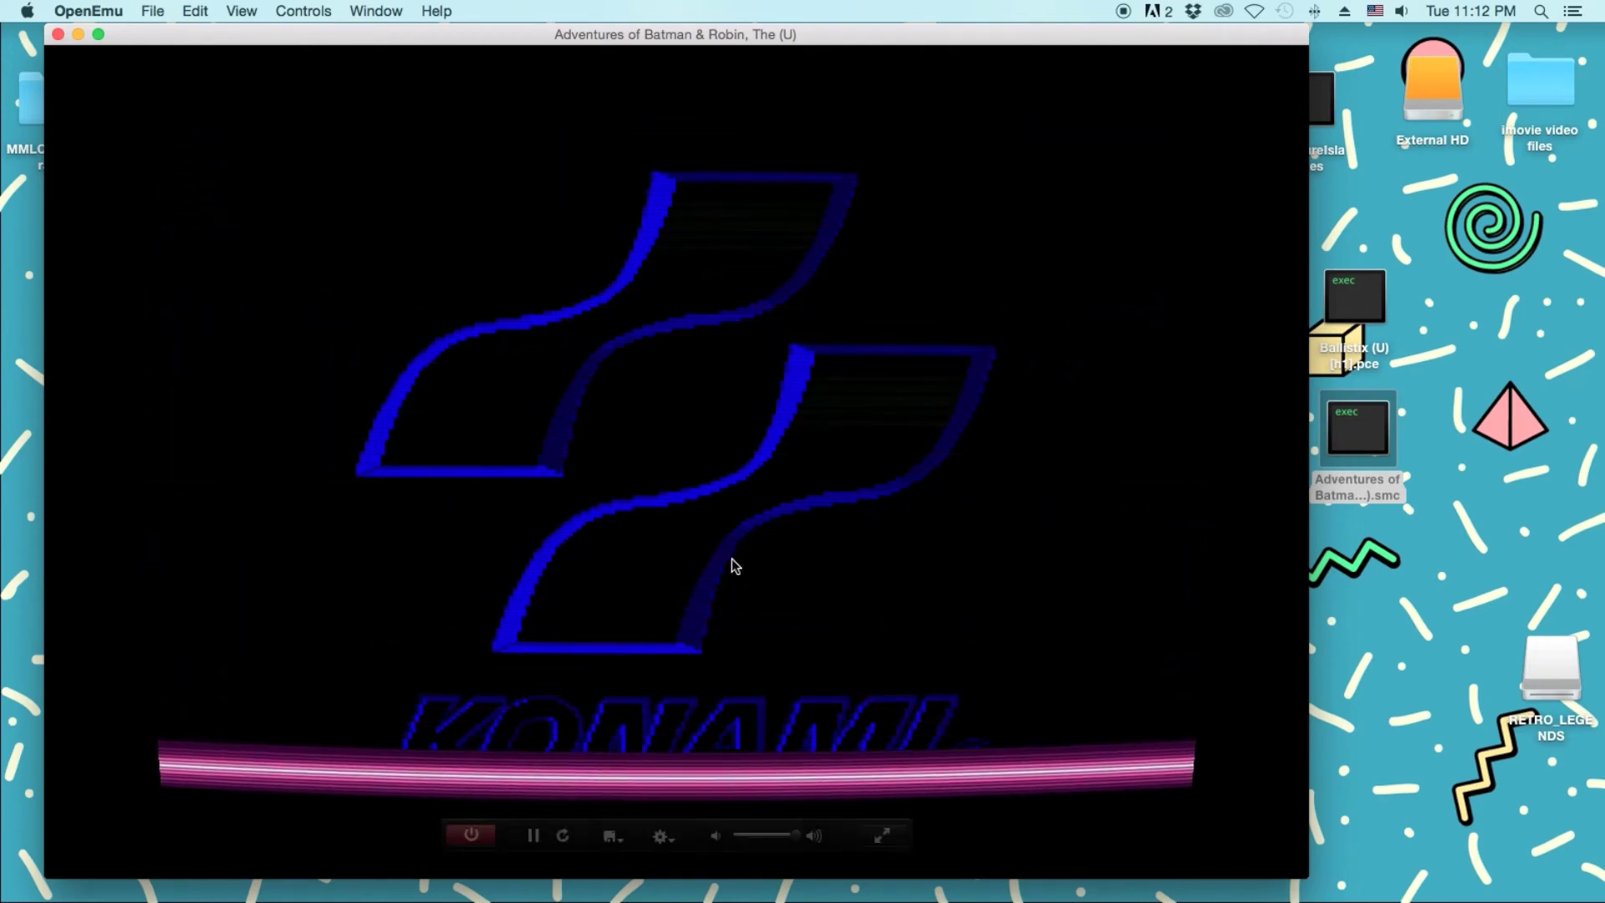
Switch the game's video filter to Beam4.
{"action": "left_click", "coordinate": [664, 836]}
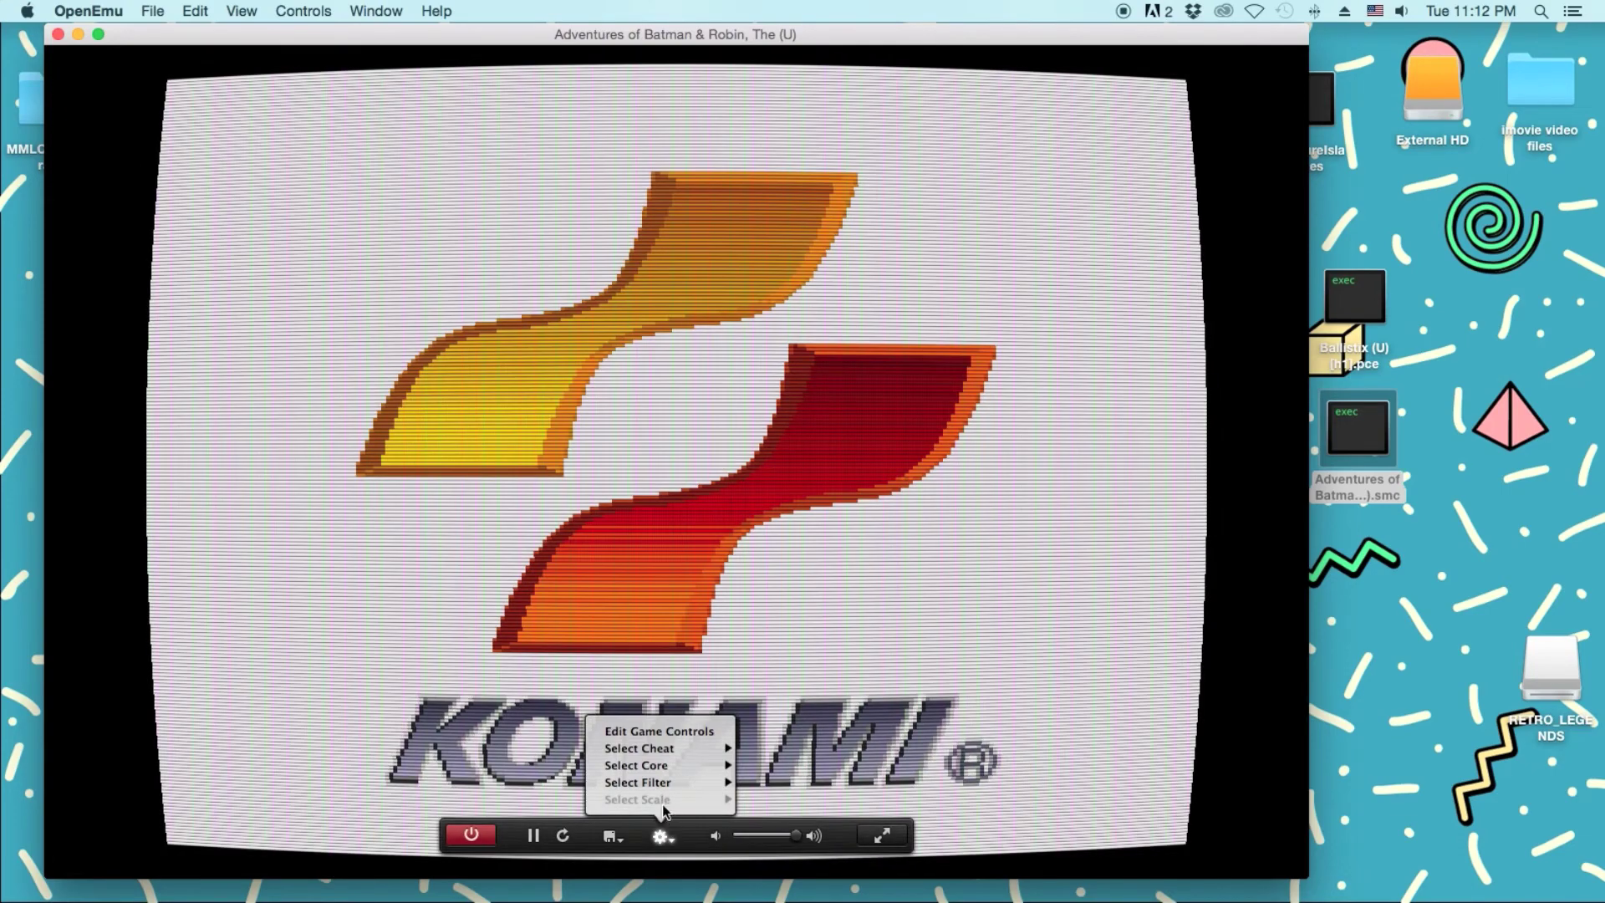
{"action": "mouse_move", "coordinate": [661, 783]}
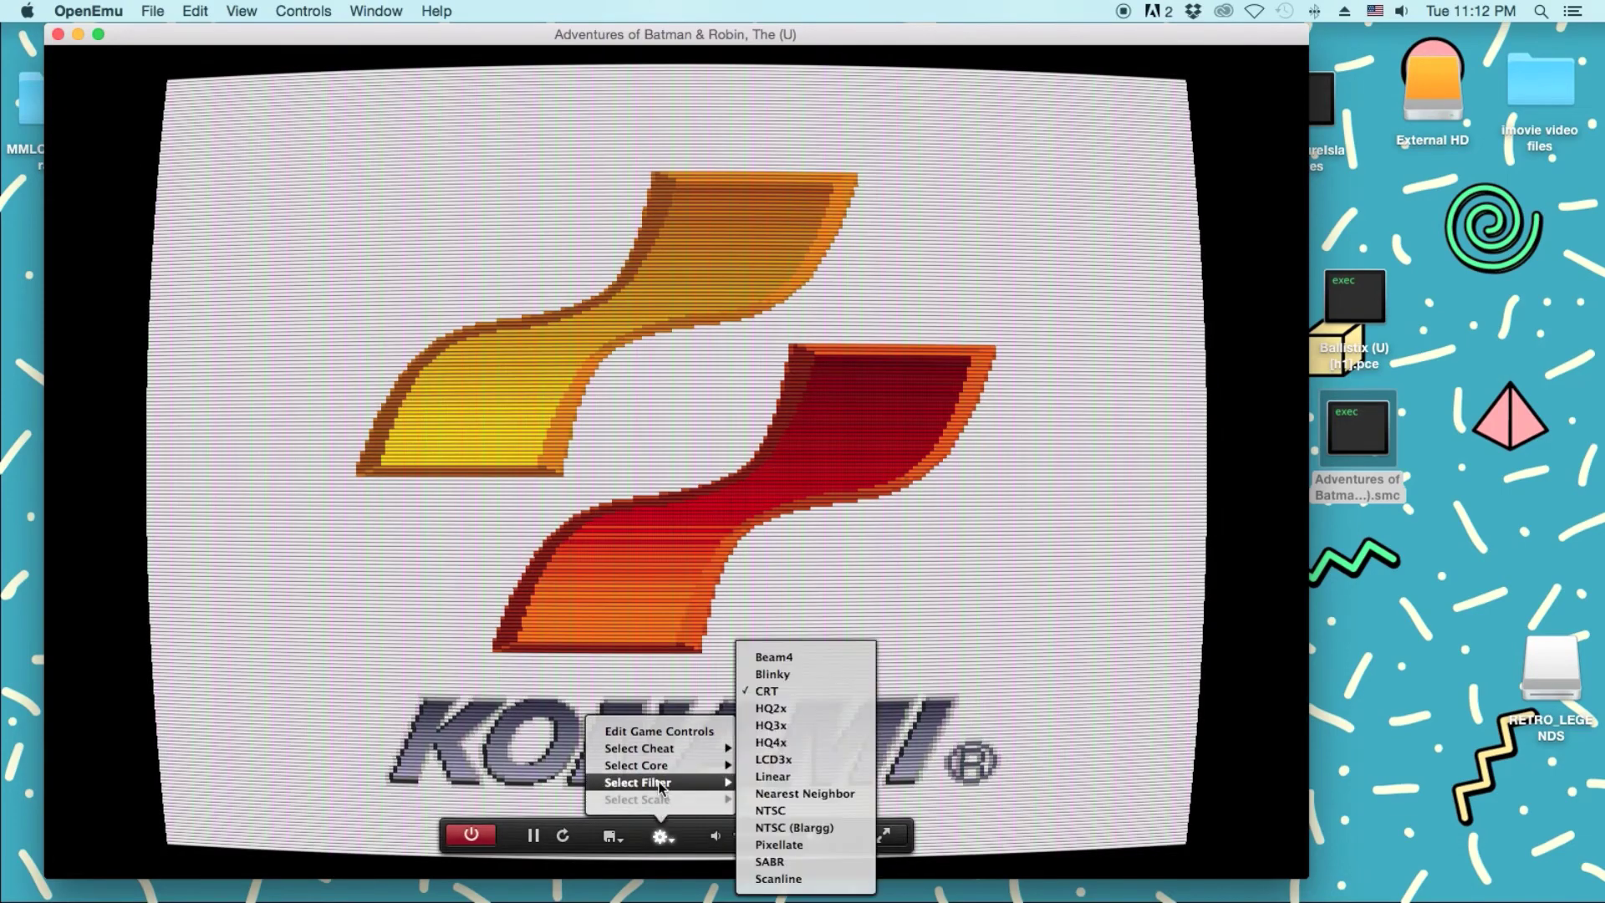
{"action": "left_click", "coordinate": [796, 659]}
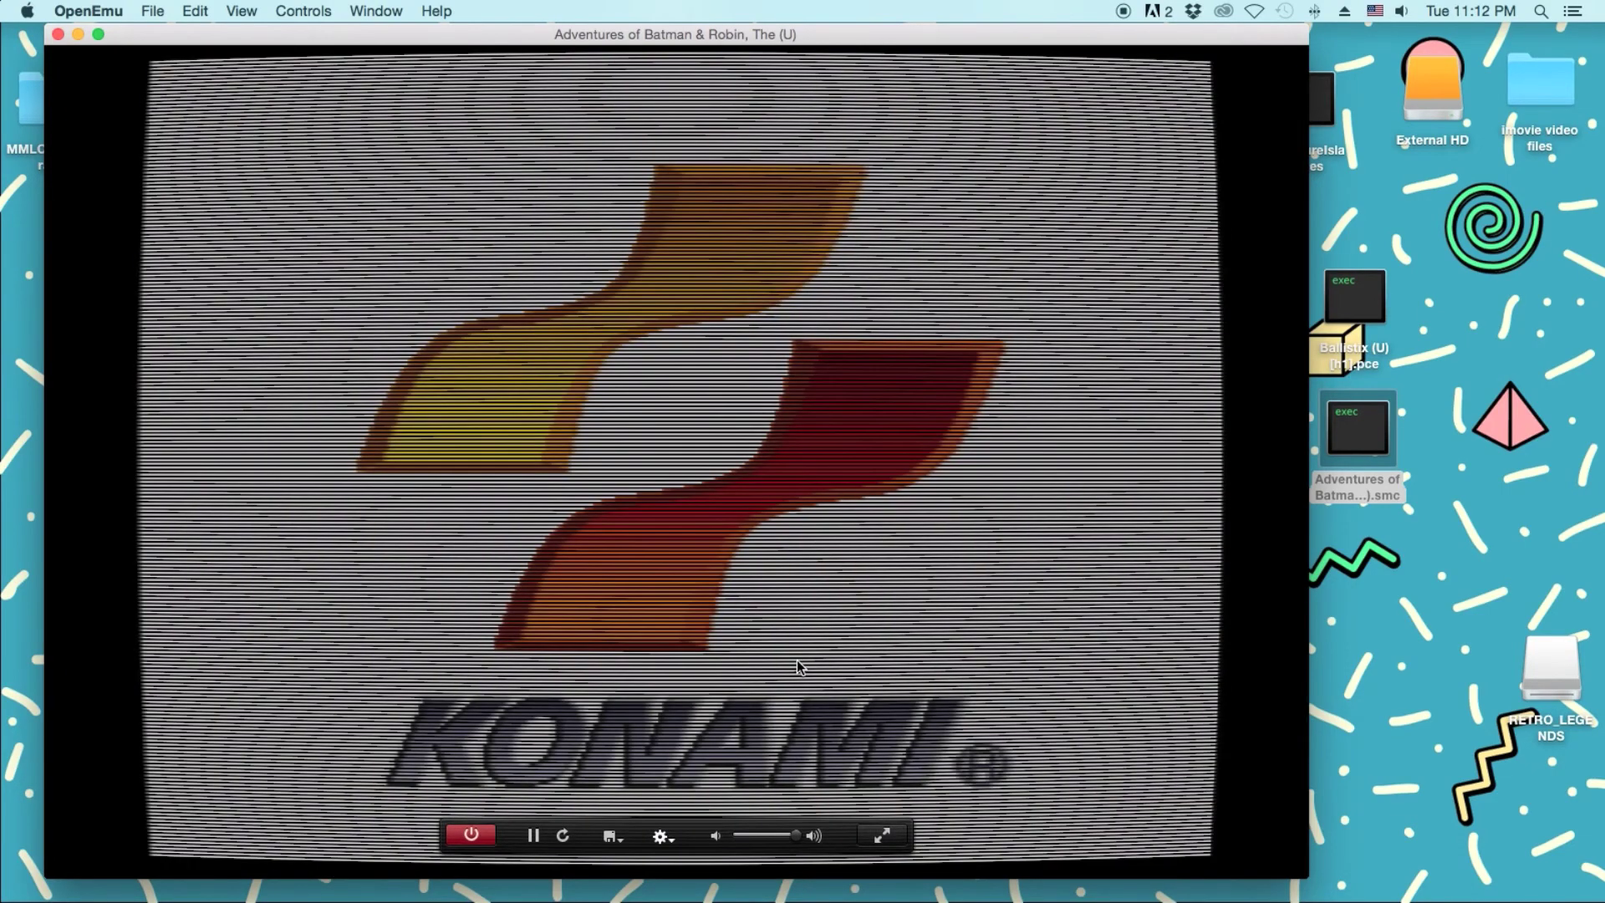
Set the game's video filter to Pixellate and power off the game.
{"action": "left_click", "coordinate": [667, 839]}
{"action": "mouse_move", "coordinate": [679, 784]}
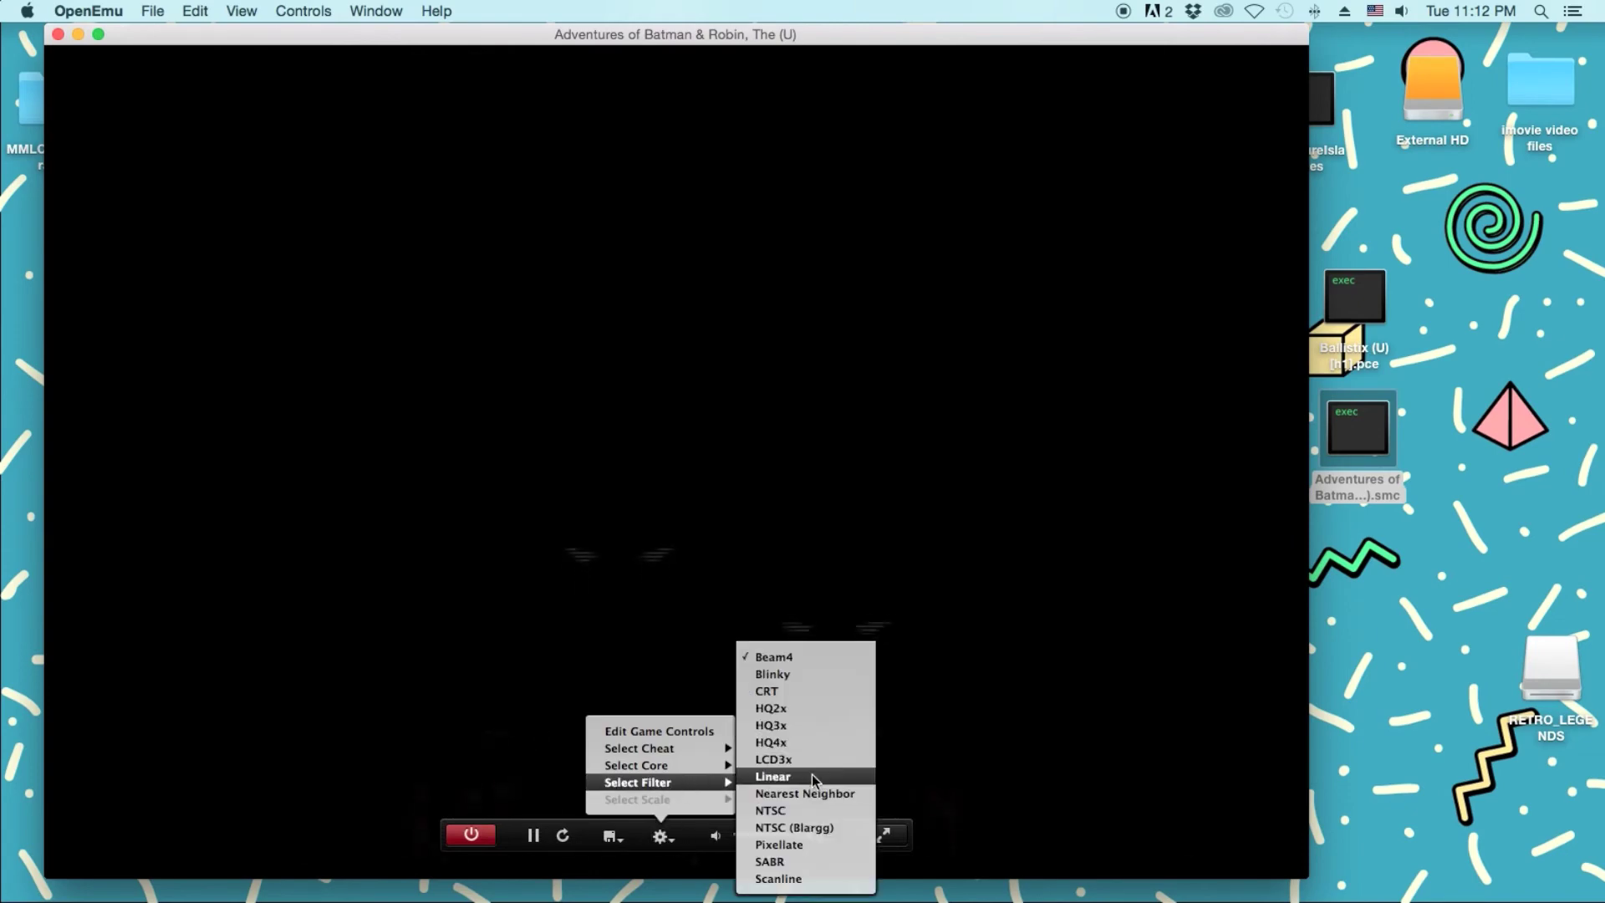
{"action": "left_click", "coordinate": [821, 842]}
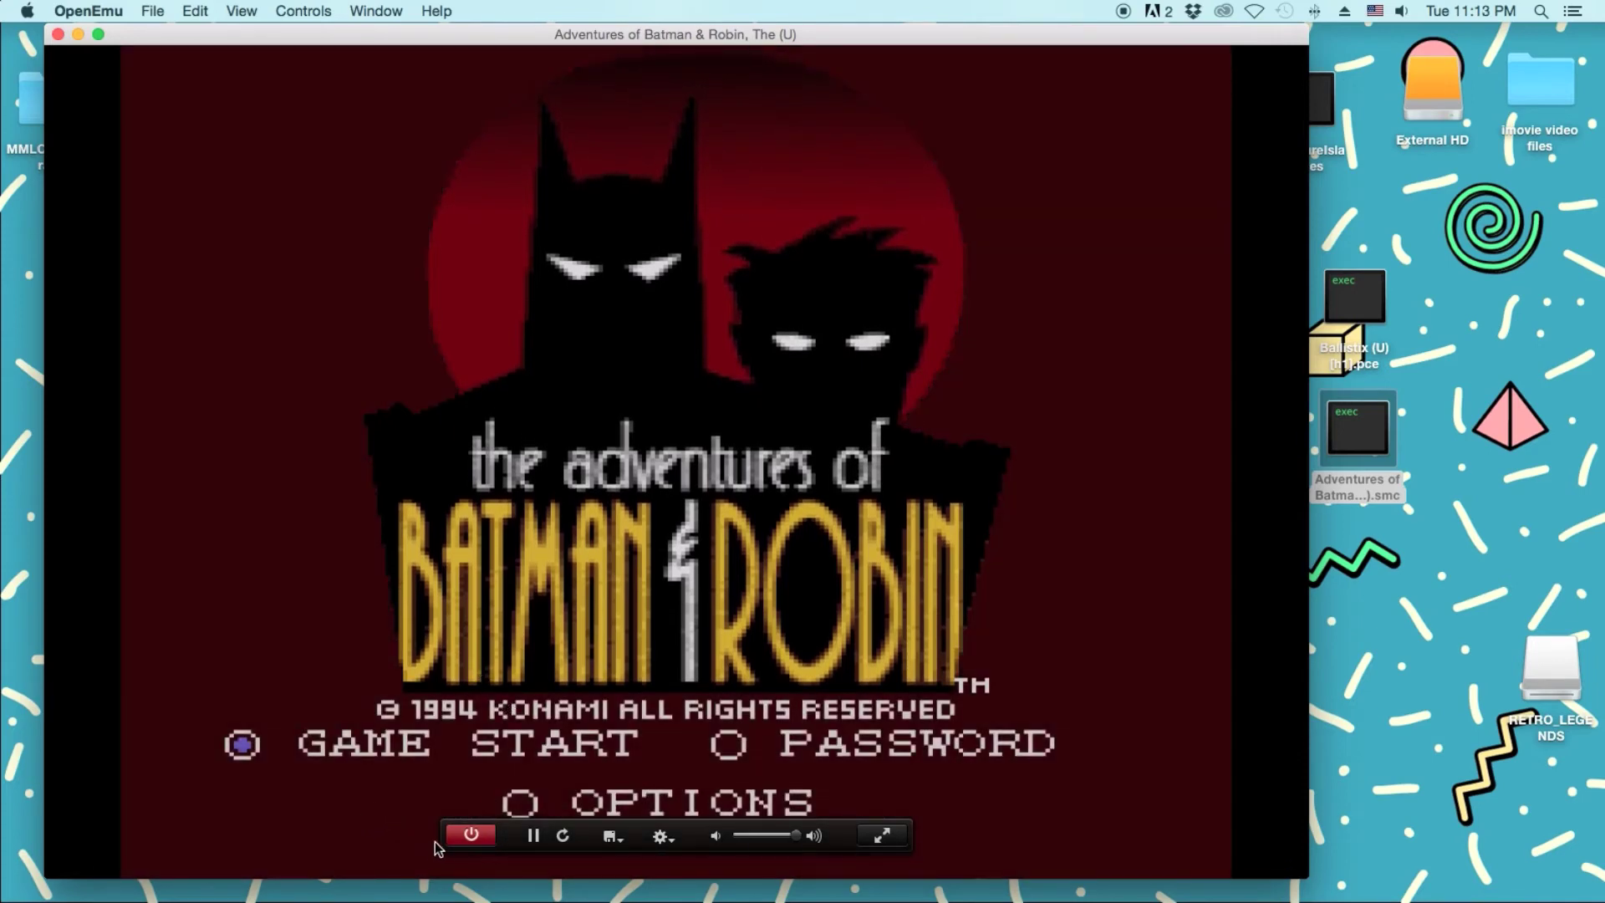
{"action": "left_click", "coordinate": [470, 836]}
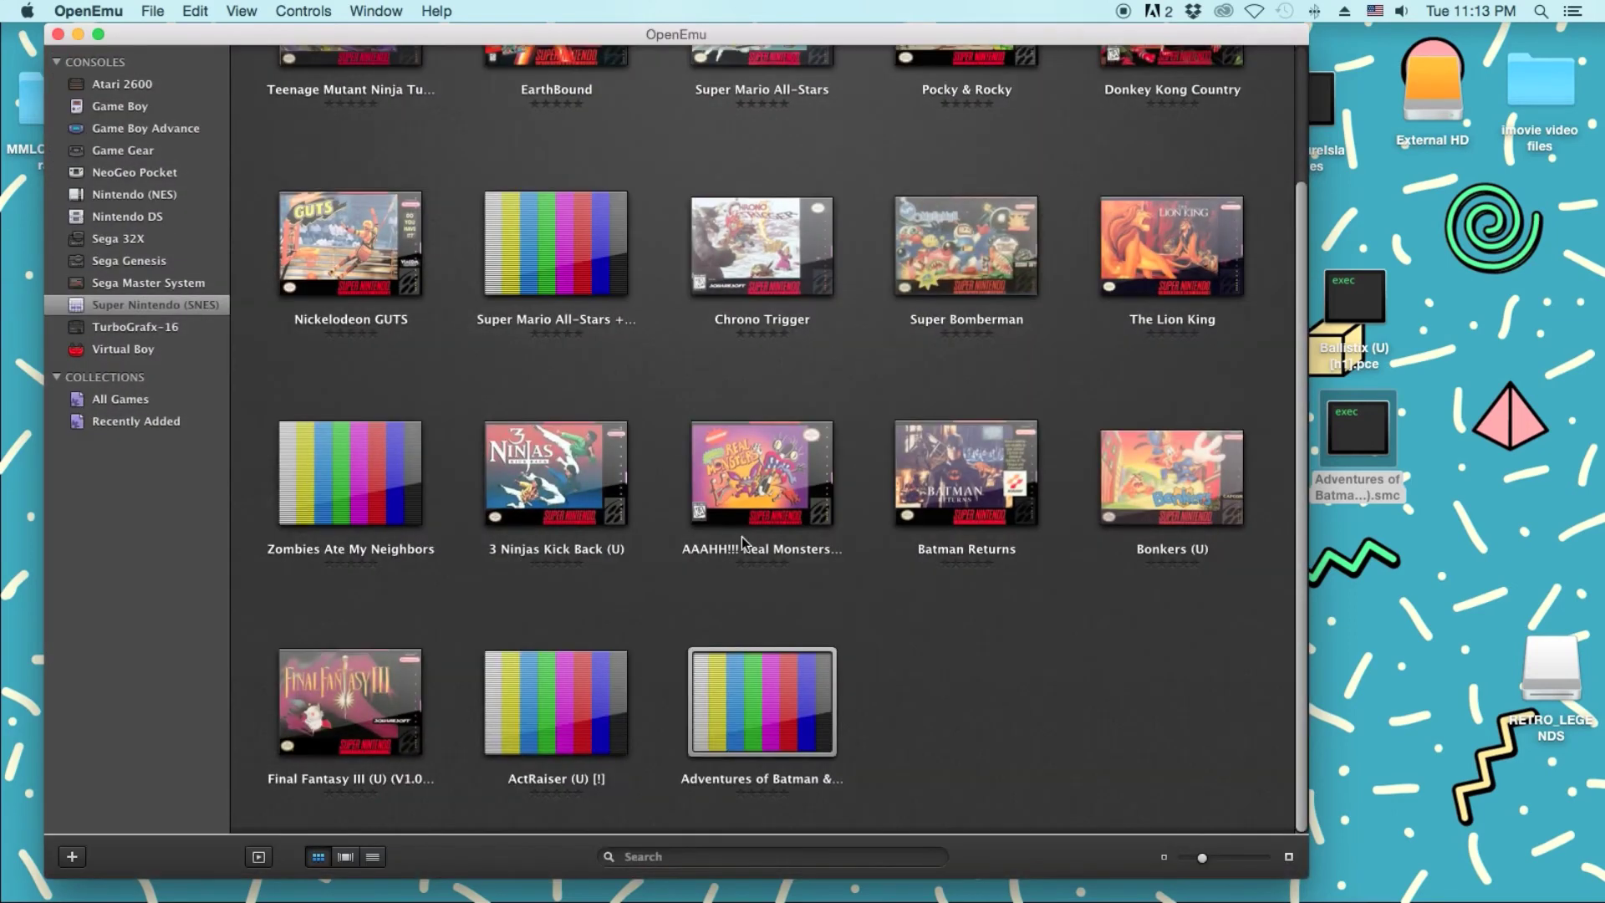
Relaunch Adventures of Batman & Robin, continuing from where play left off, and power it off again.
{"action": "left_click", "coordinate": [1087, 704]}
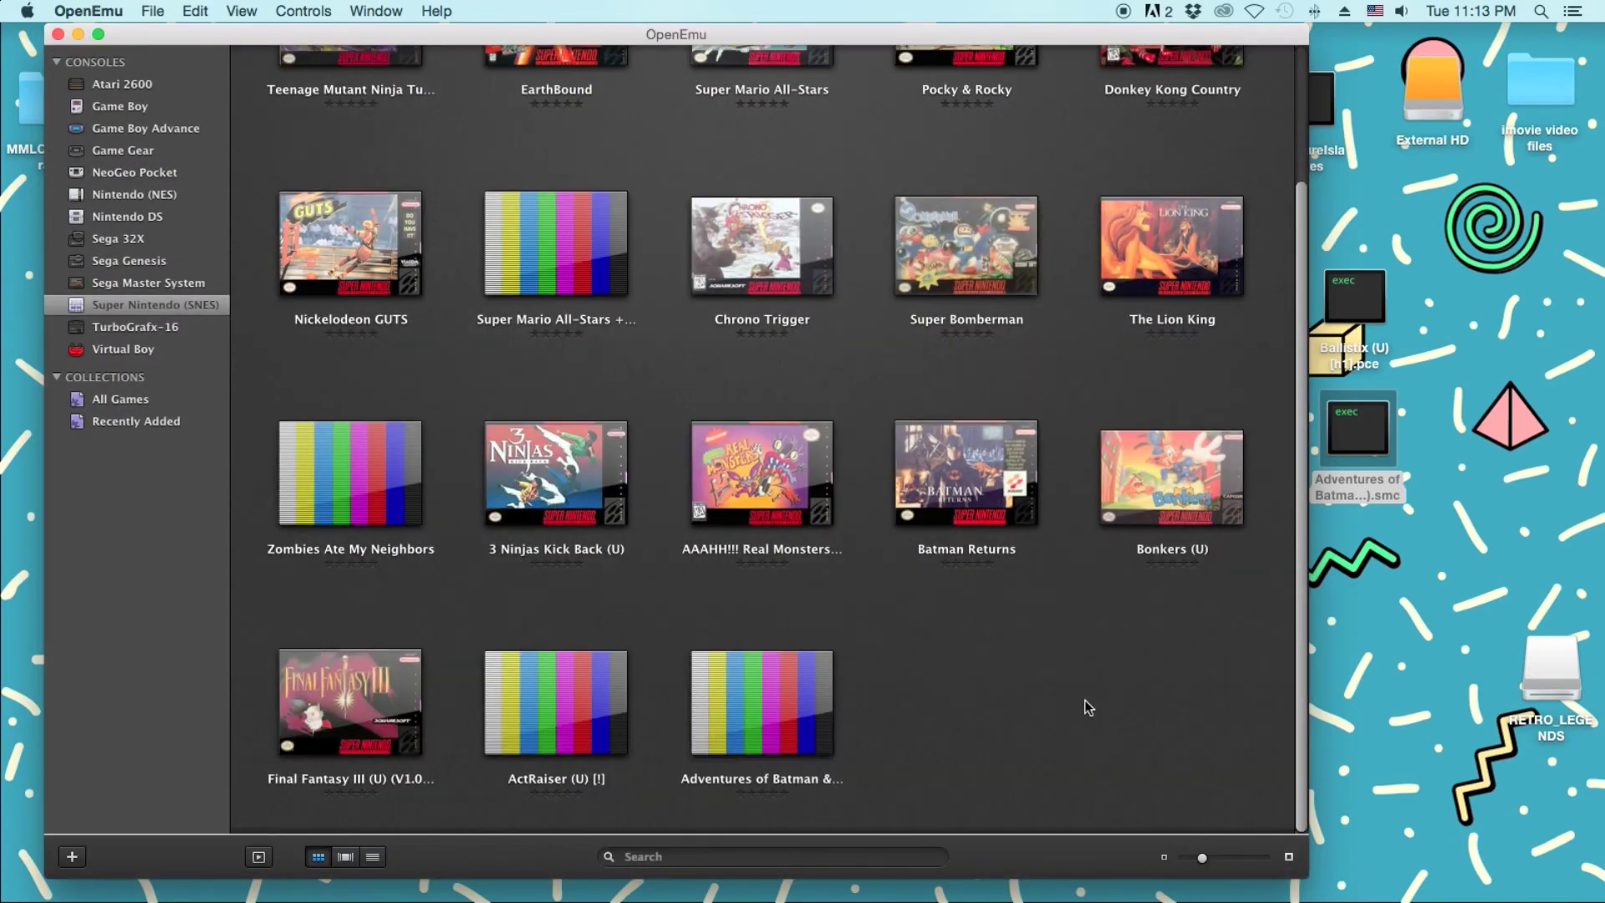
{"action": "double_click", "coordinate": [790, 685]}
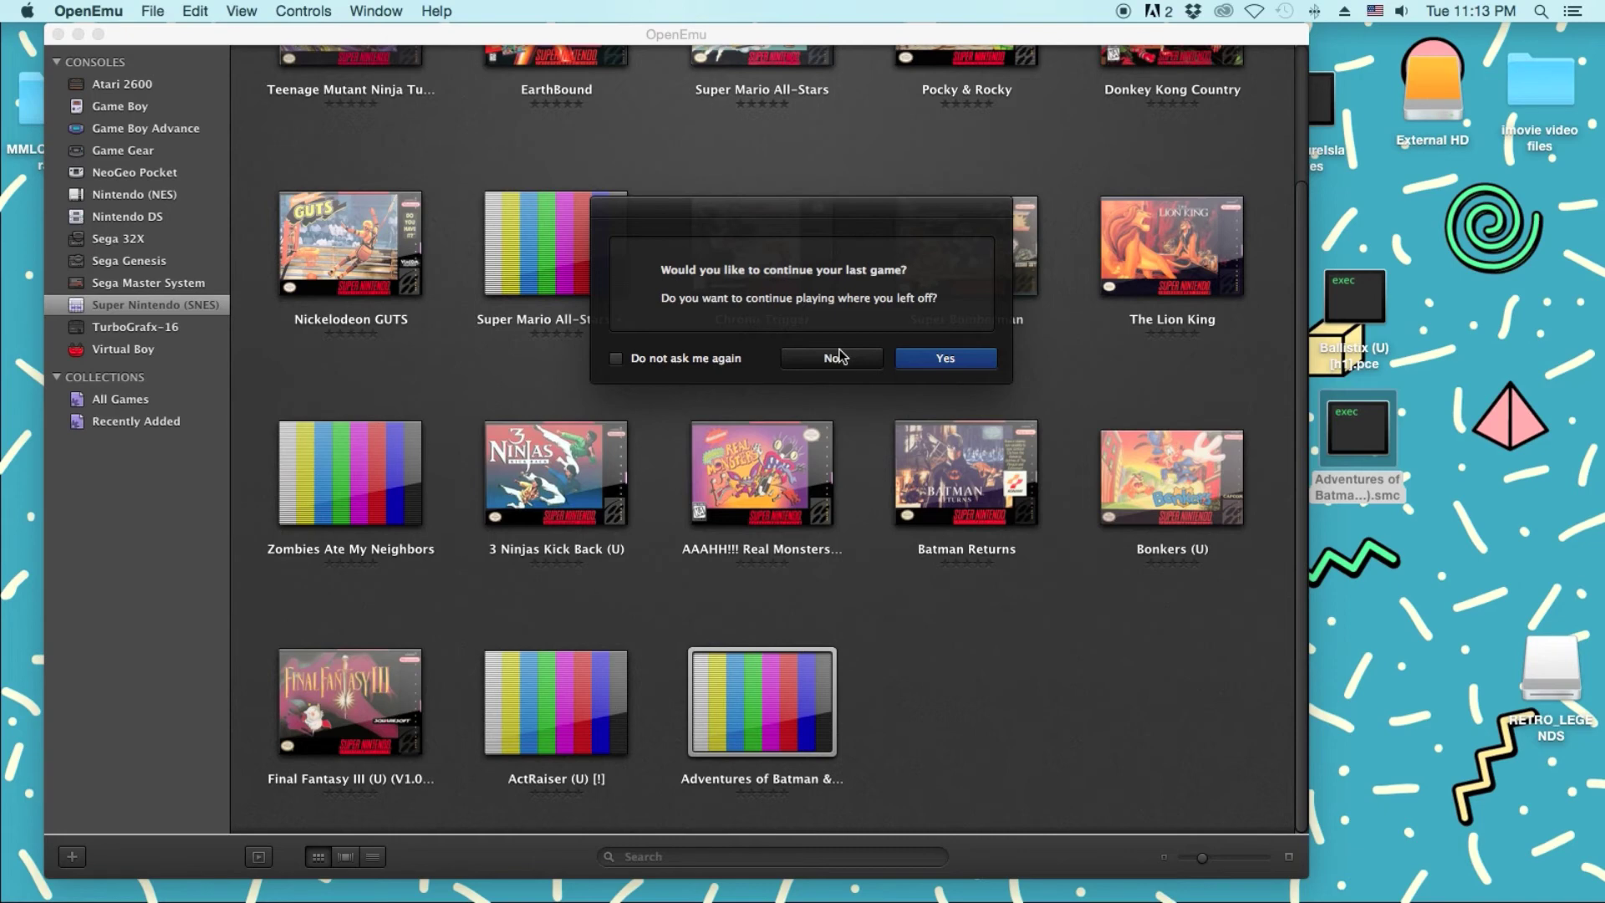
{"action": "left_click", "coordinate": [932, 360]}
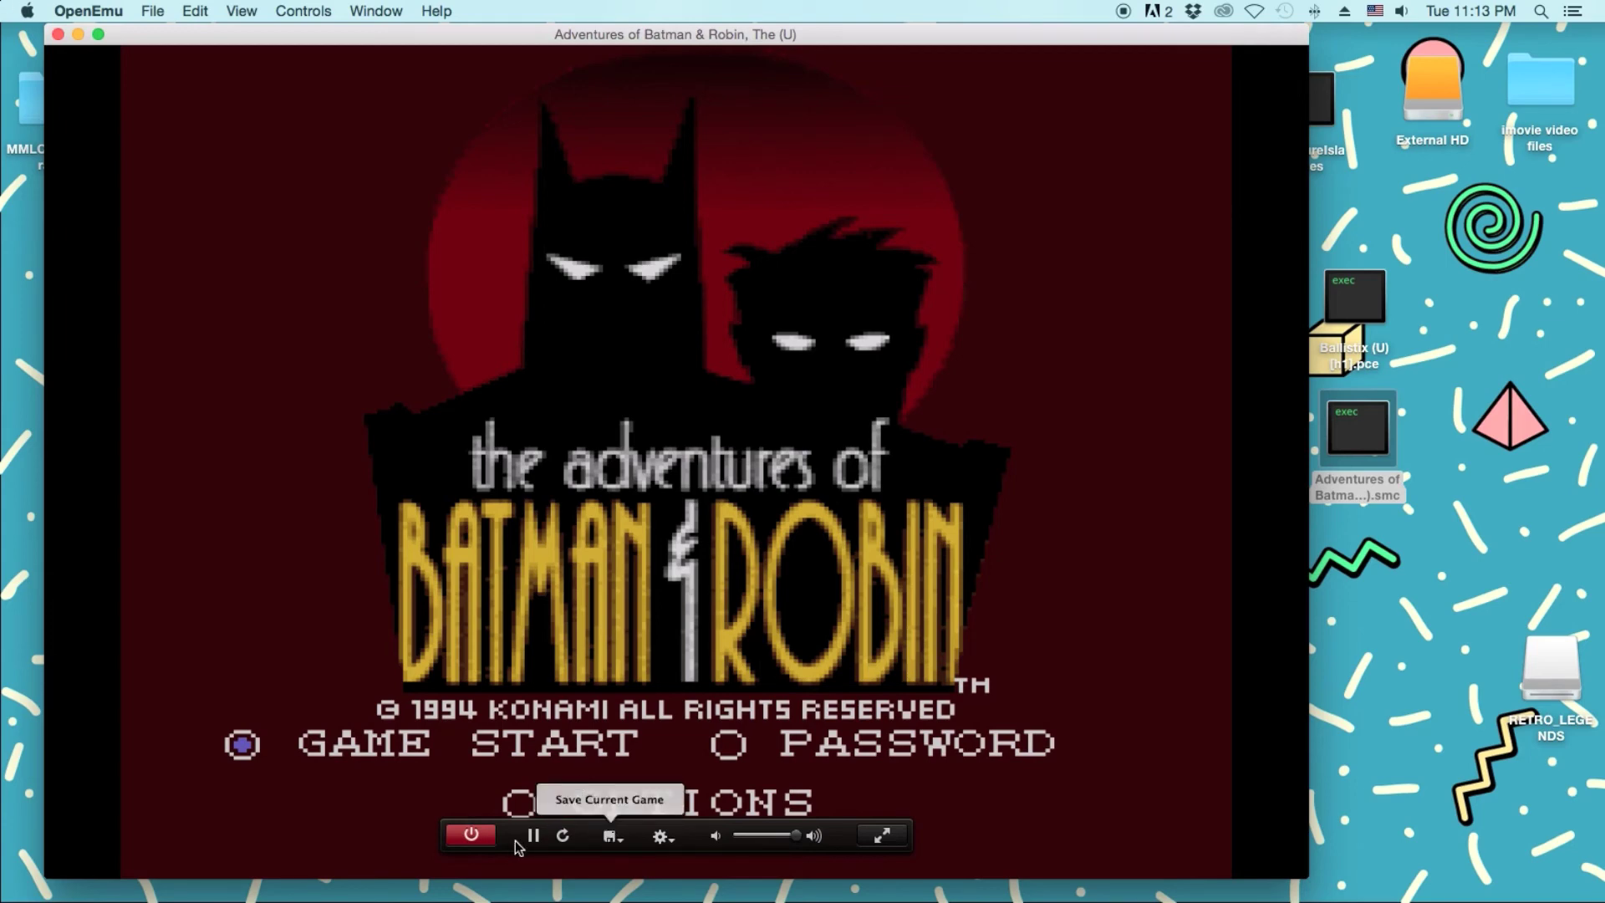
{"action": "left_click", "coordinate": [473, 835]}
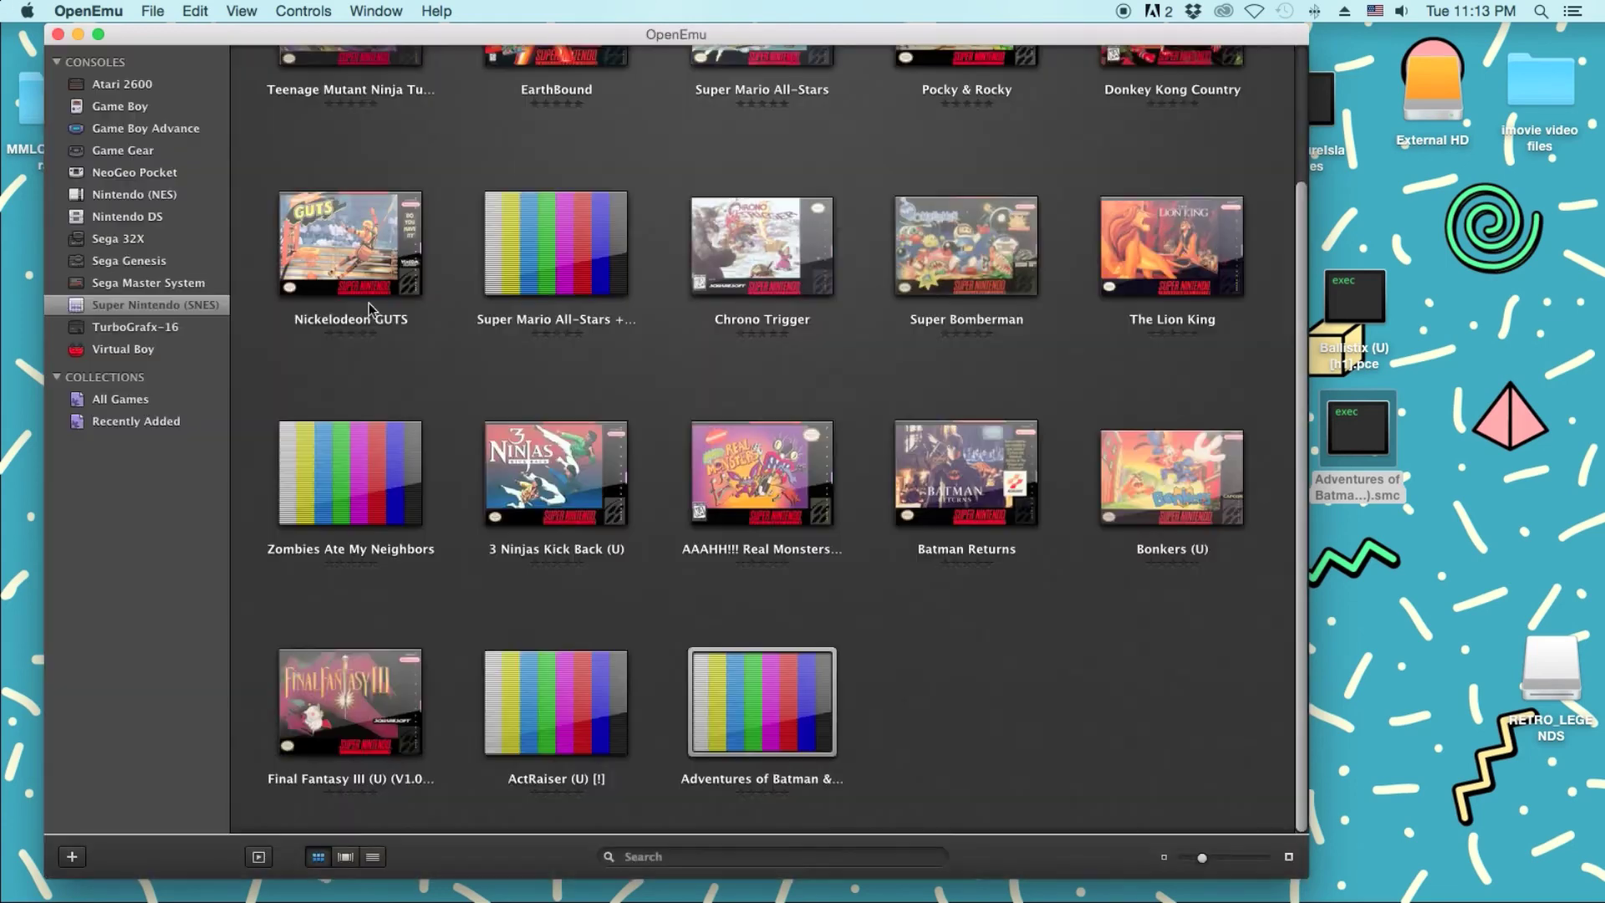
Browse the Nintendo (NES), Game Boy Advance and Game Boy game libraries.
{"action": "scroll", "coordinate": [266, 228], "scroll_direction": "up", "scroll_amount": 3}
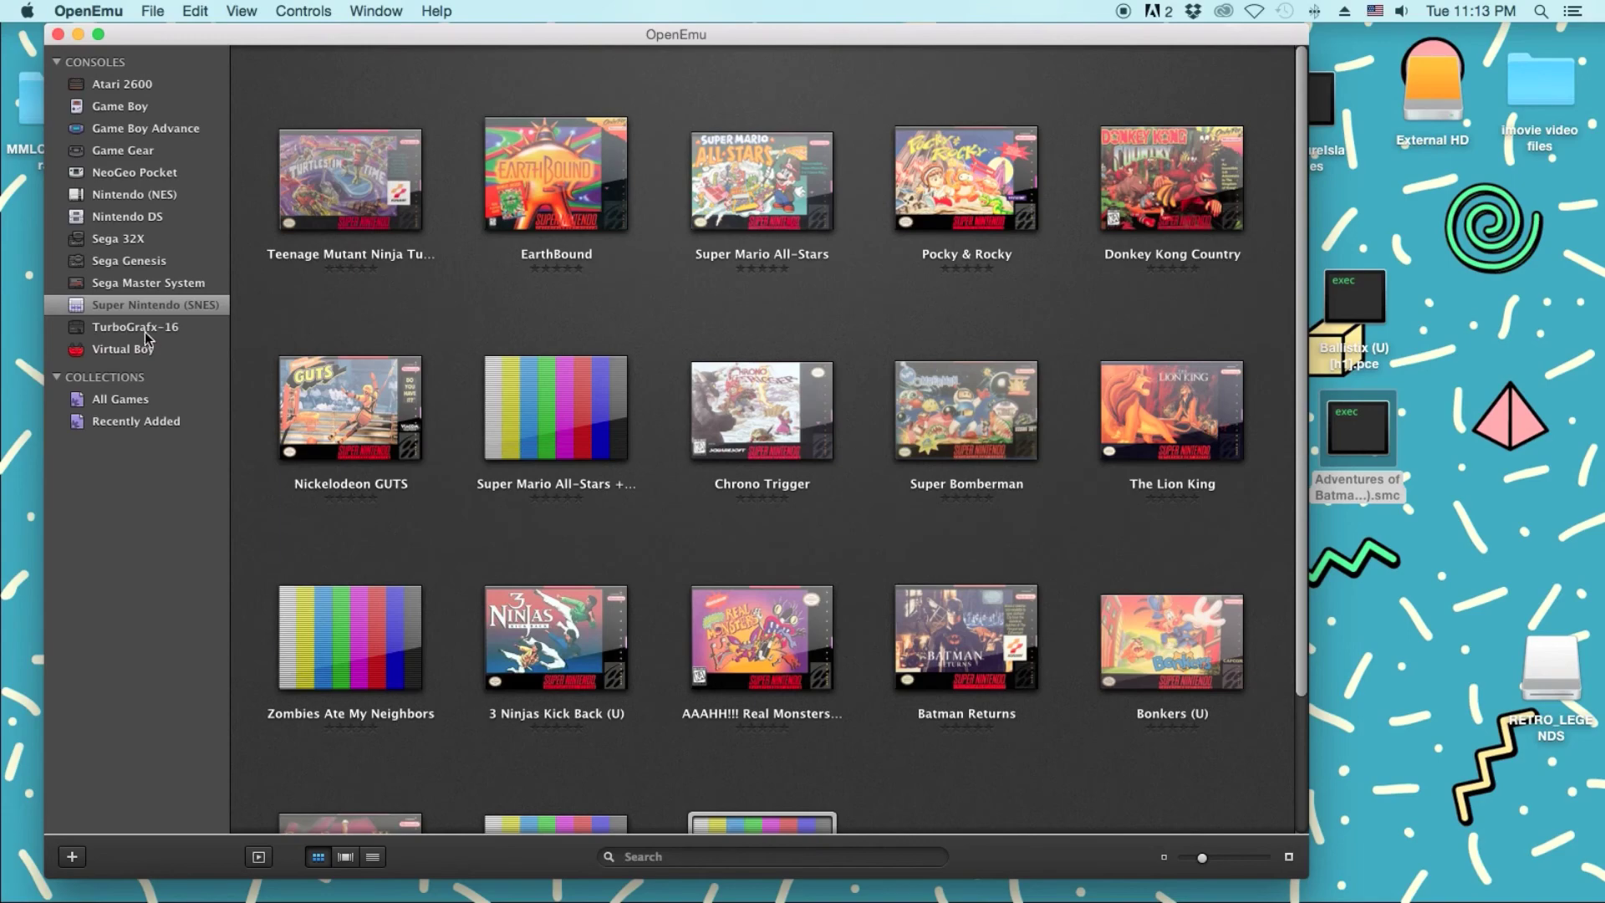
{"action": "left_click", "coordinate": [128, 199]}
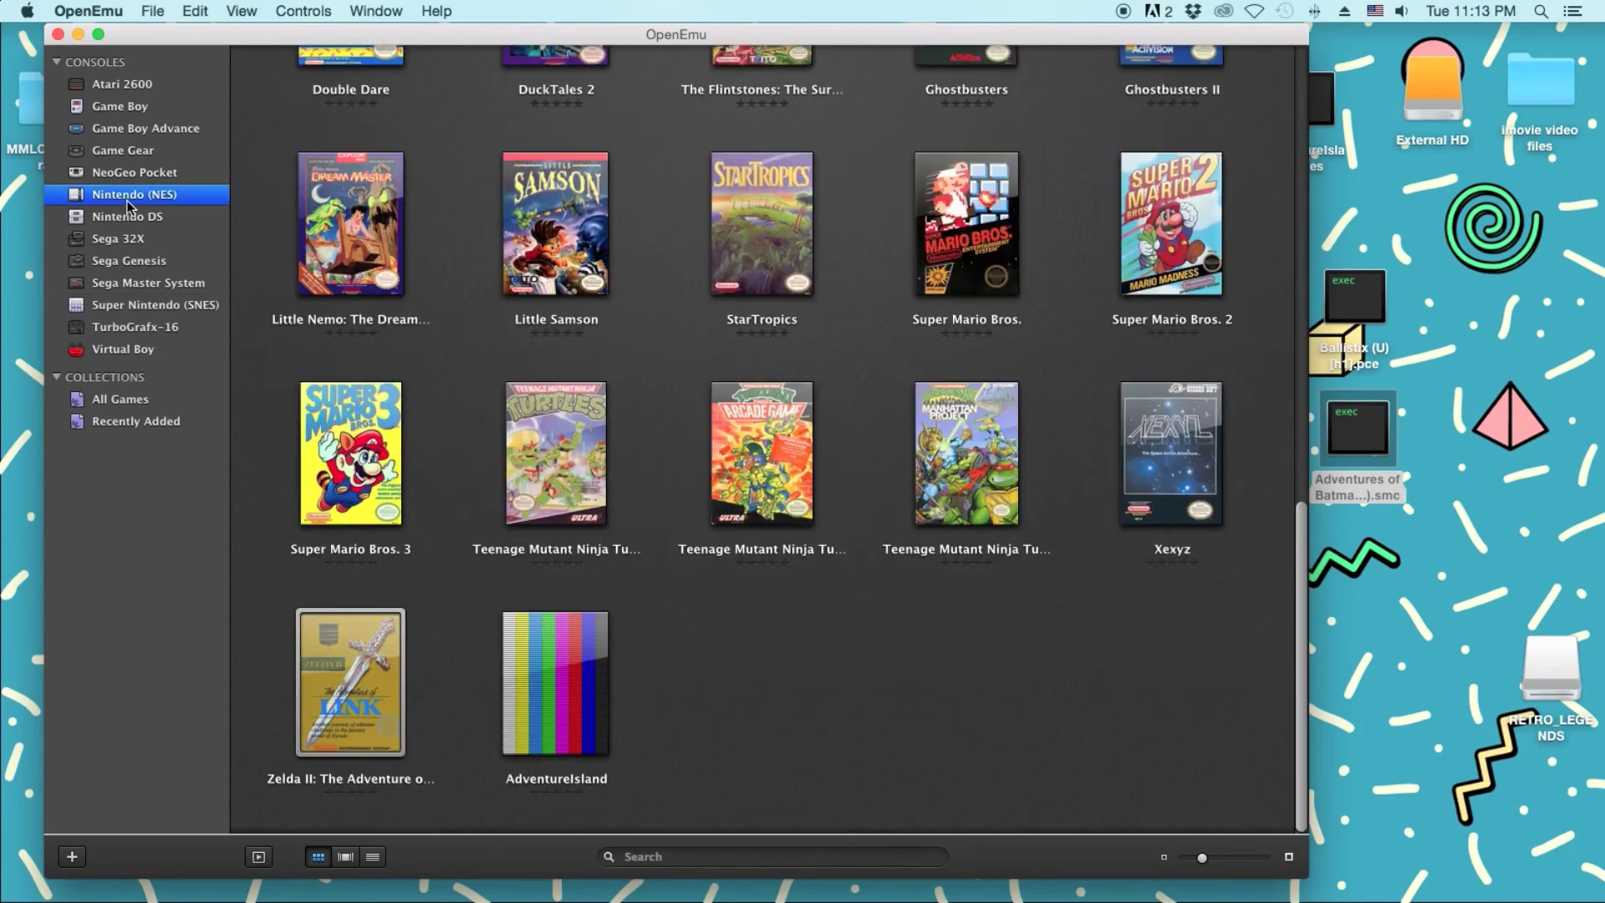
{"action": "left_click", "coordinate": [163, 128]}
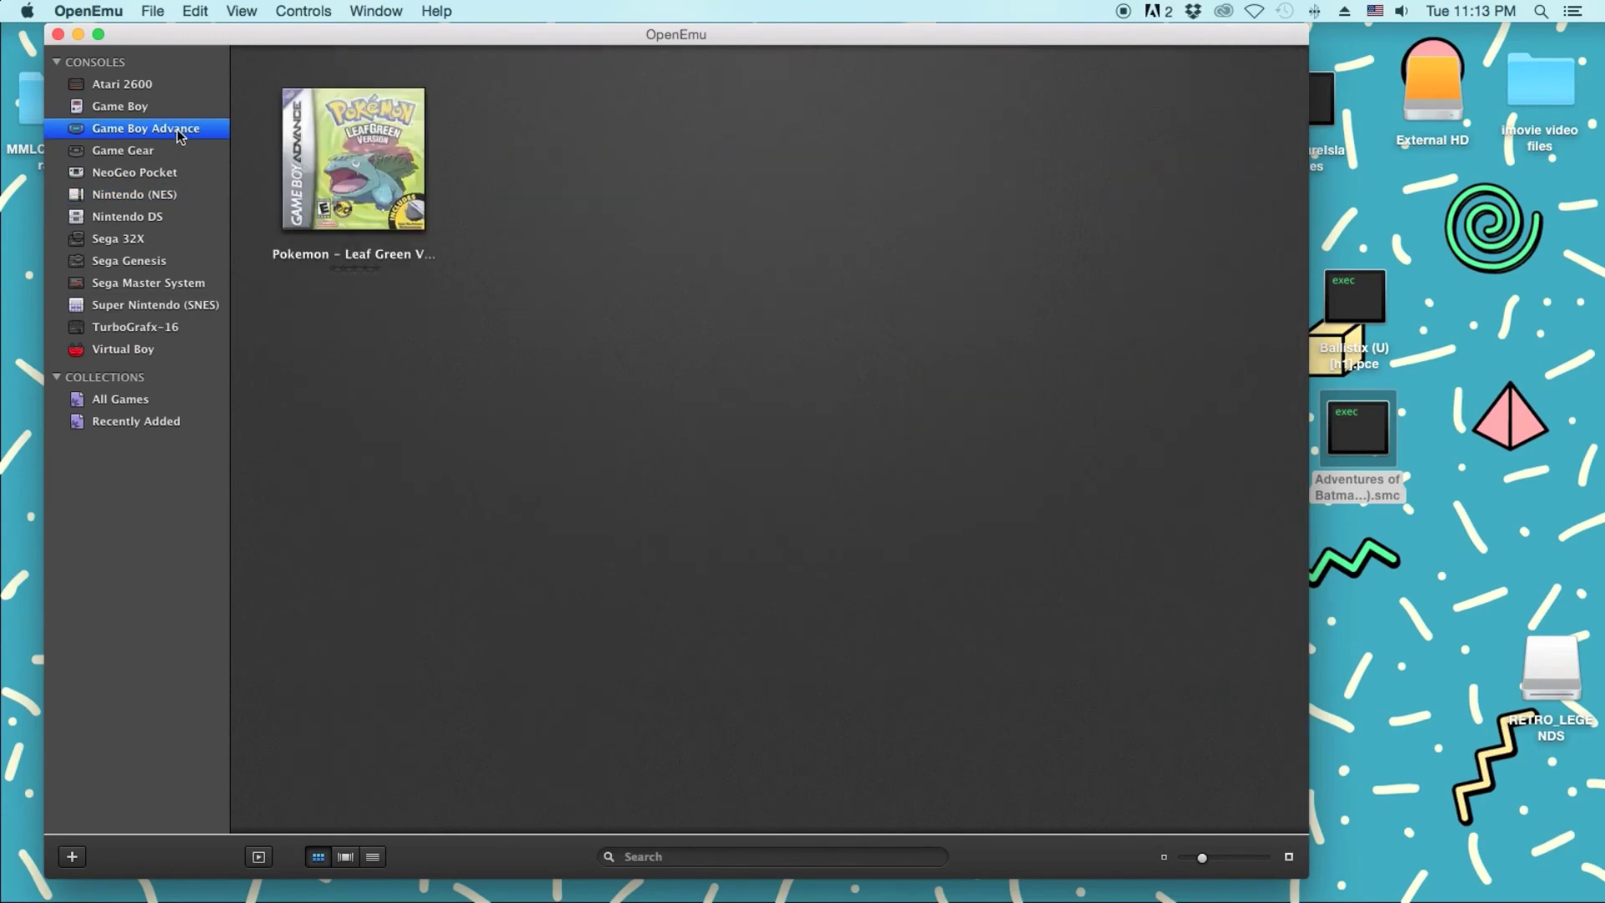
{"action": "left_click", "coordinate": [117, 107]}
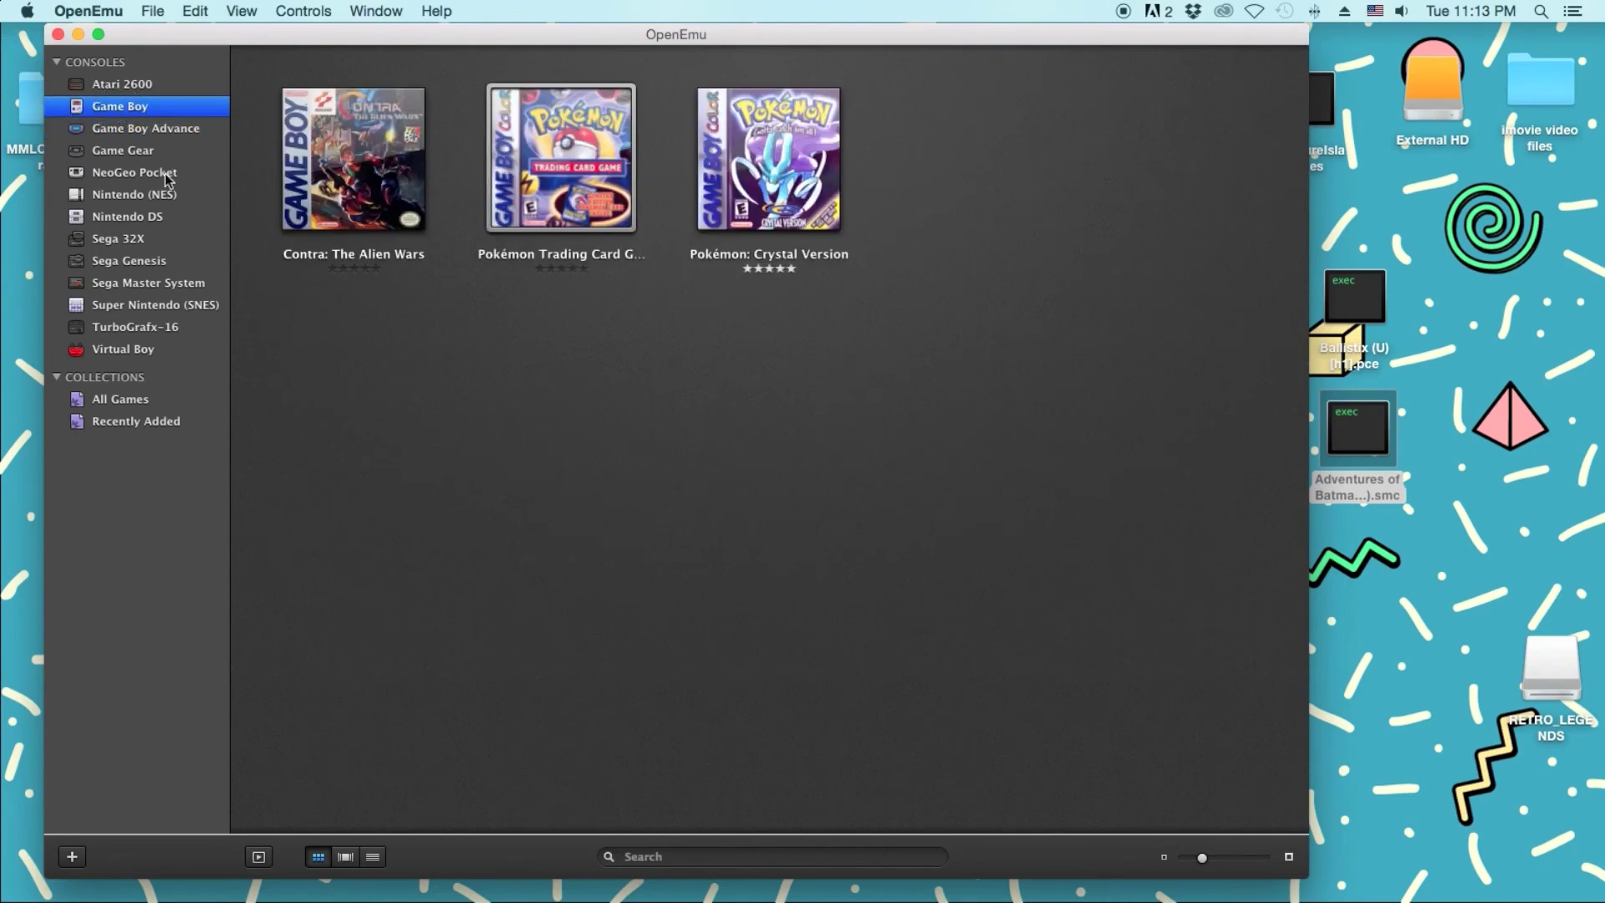